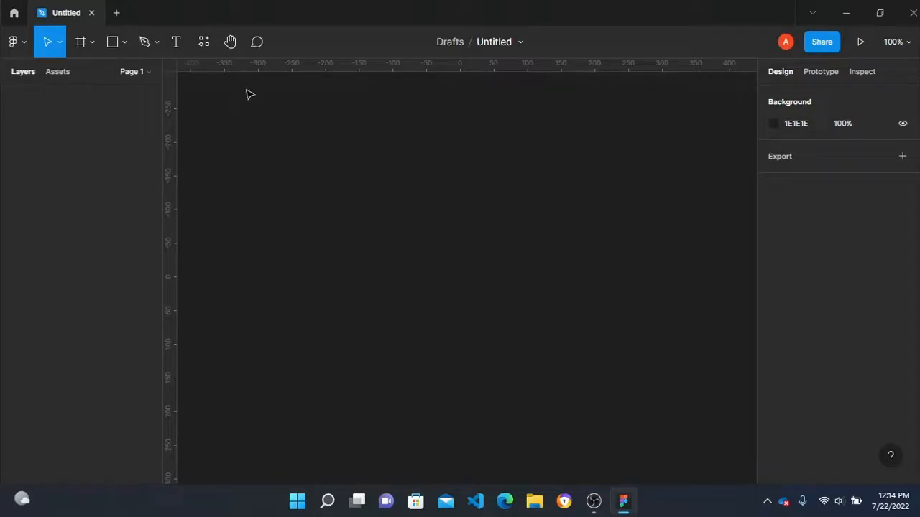
Step: Create a new frame from the Android Large phone preset (360×800)
left_click(84, 43)
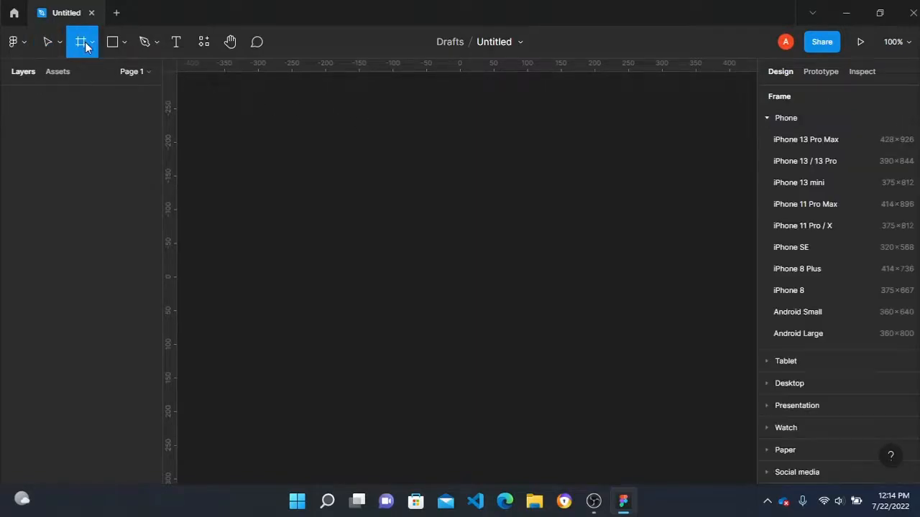
left_click(825, 331)
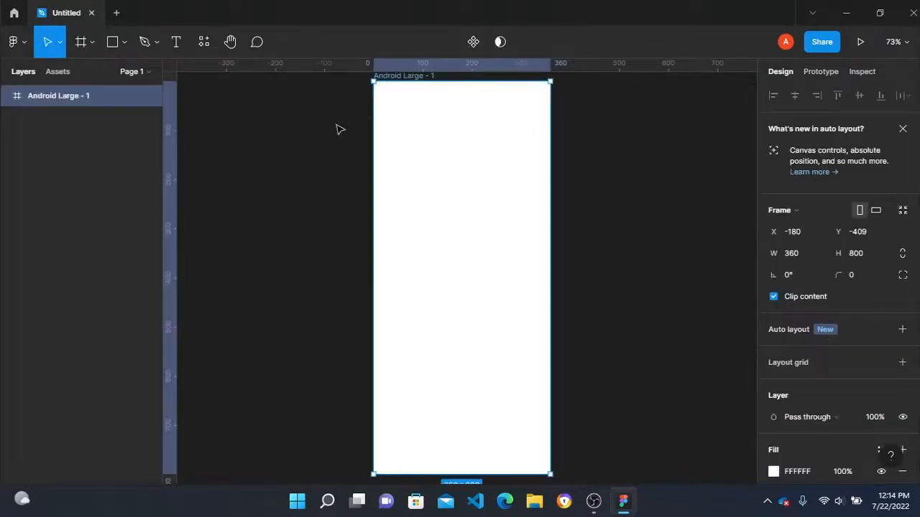
scroll(369, 134, "up", 1)
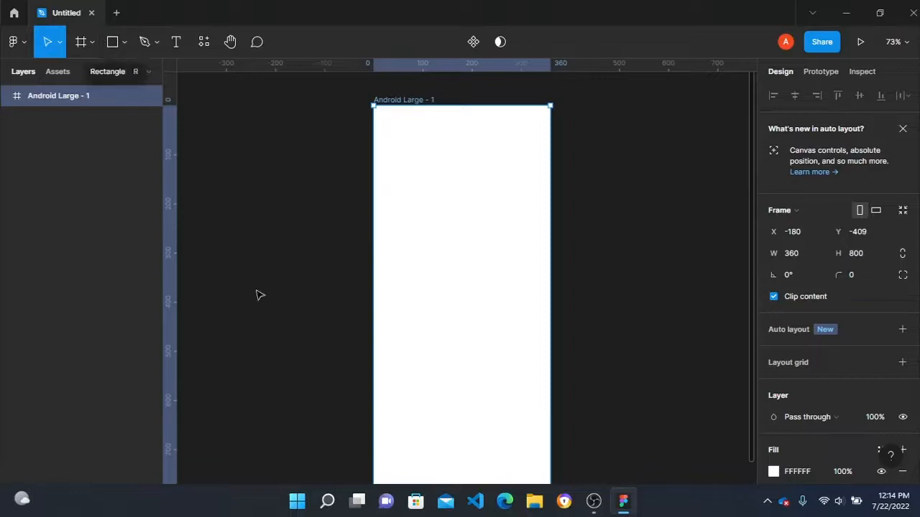
Step: Run the Iconify plugin, search for "back" and import the bx:arrow-back icon into the Android Large - 1 frame
right_click(607, 218)
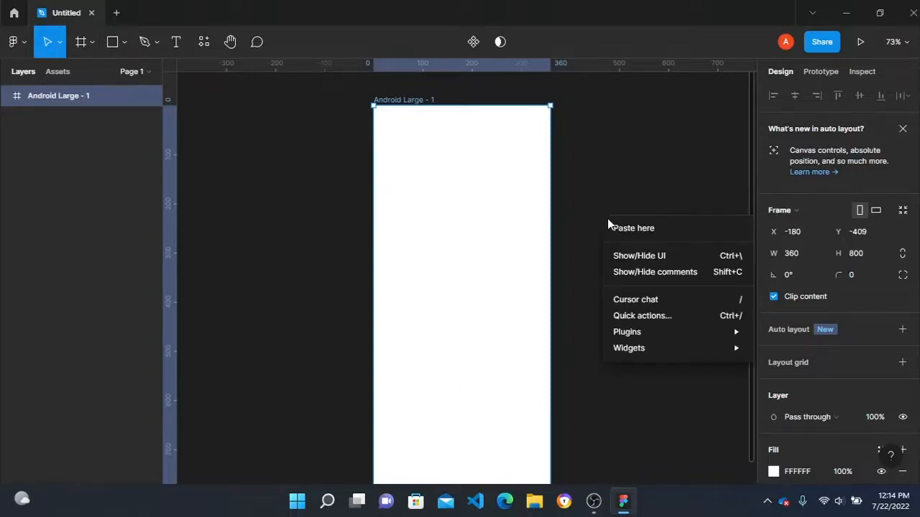
mouse_move(649, 335)
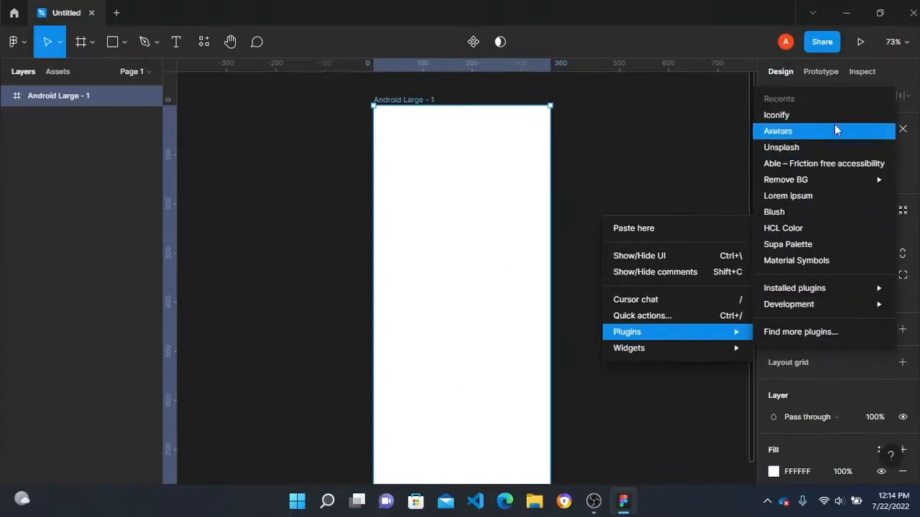
left_click(779, 116)
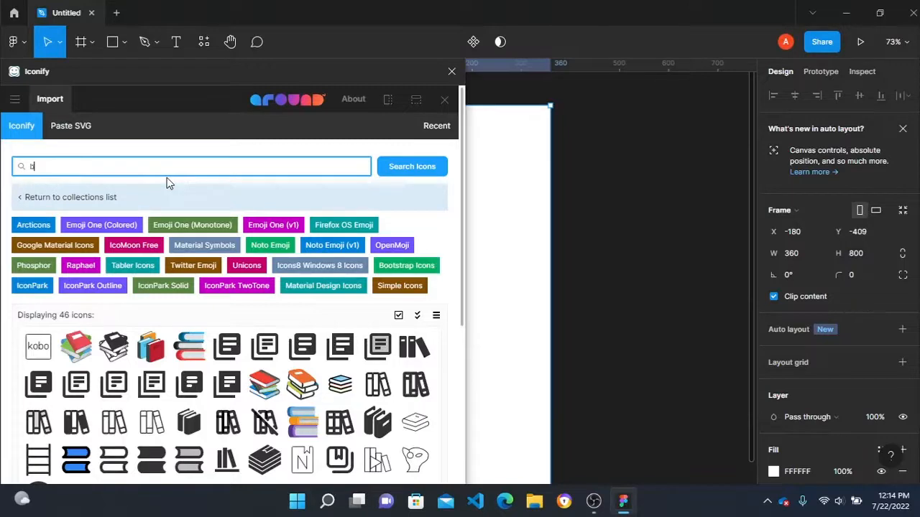
key("Return")
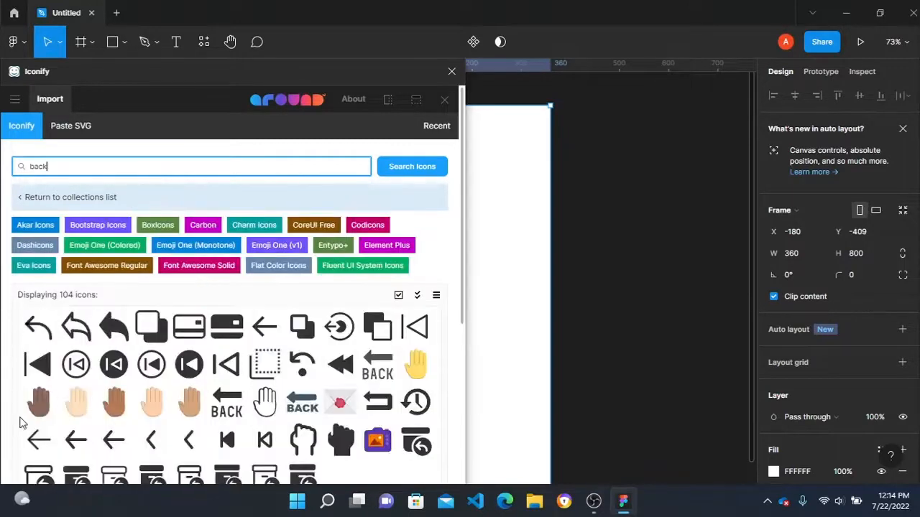
left_click(260, 332)
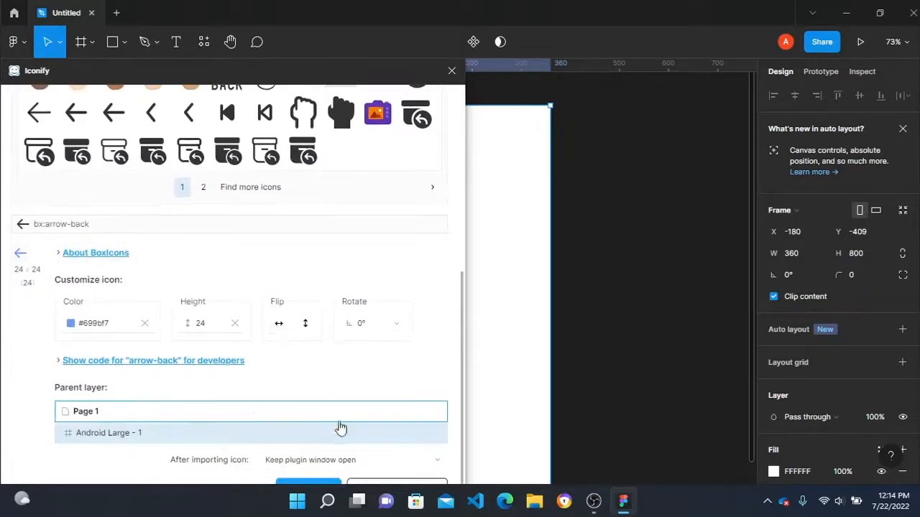
left_click(309, 483)
left_click(615, 194)
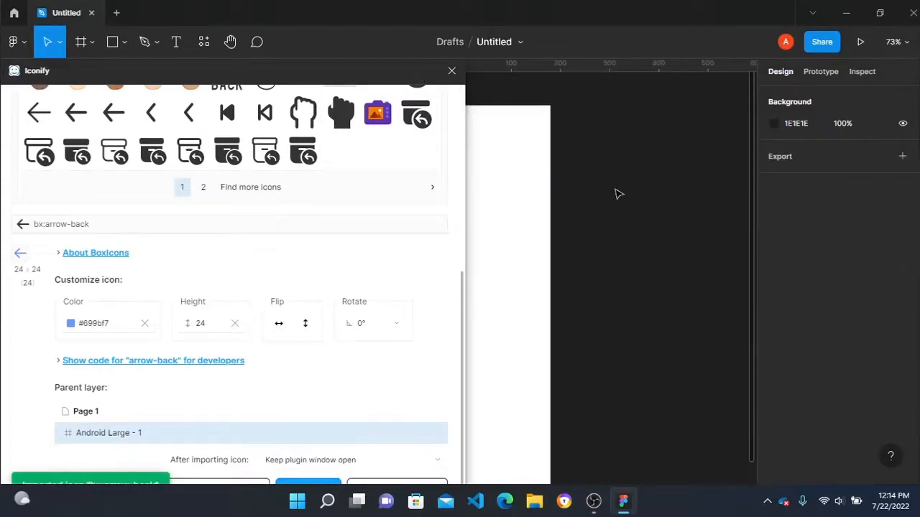
Step: Search Iconify for "more" and import the akar-icons:more-vertical icon onto the page
scroll(266, 154, "up", 4)
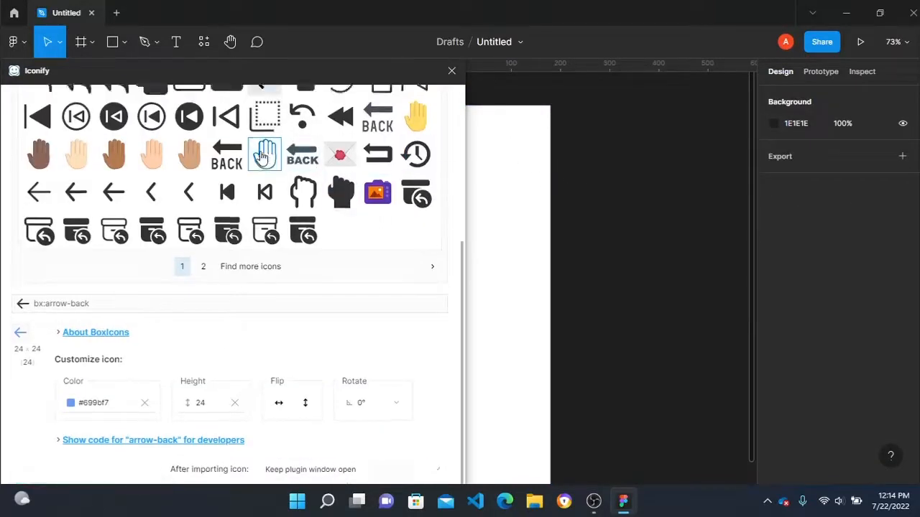
left_click(79, 167)
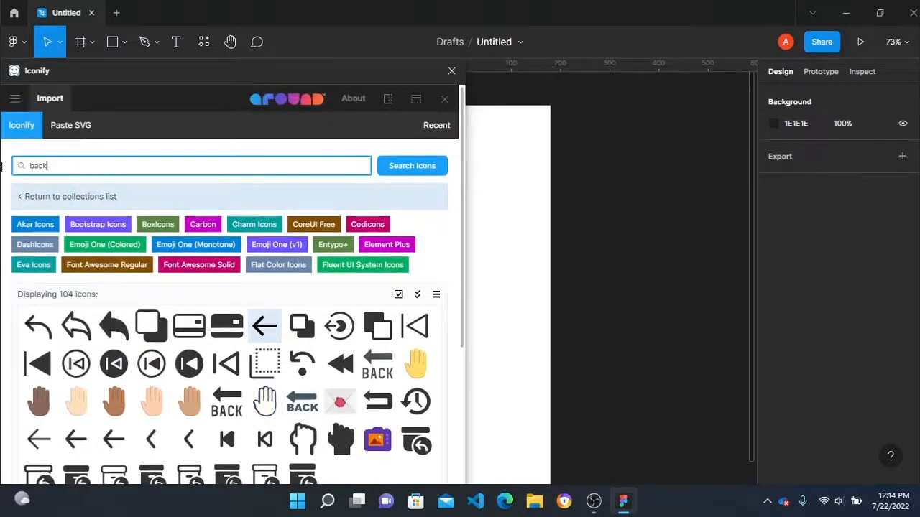
key("BackSpace")
key("BackSpace")
key("BackSpace")
key("BackSpace")
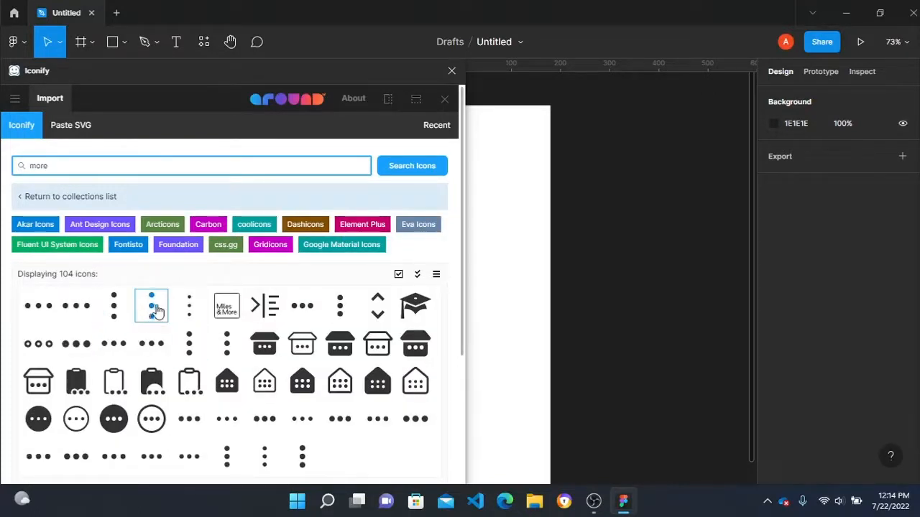
left_click(131, 310)
scroll(298, 340, "down", 5)
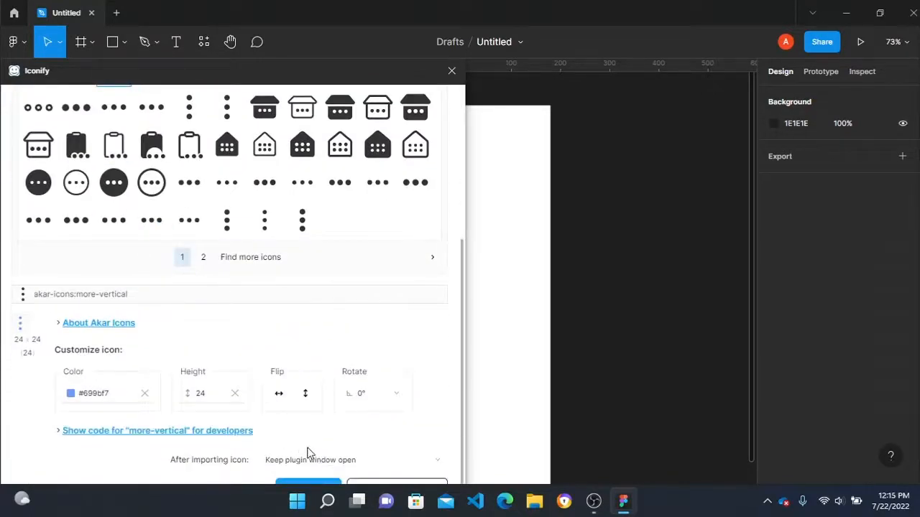
left_click(322, 487)
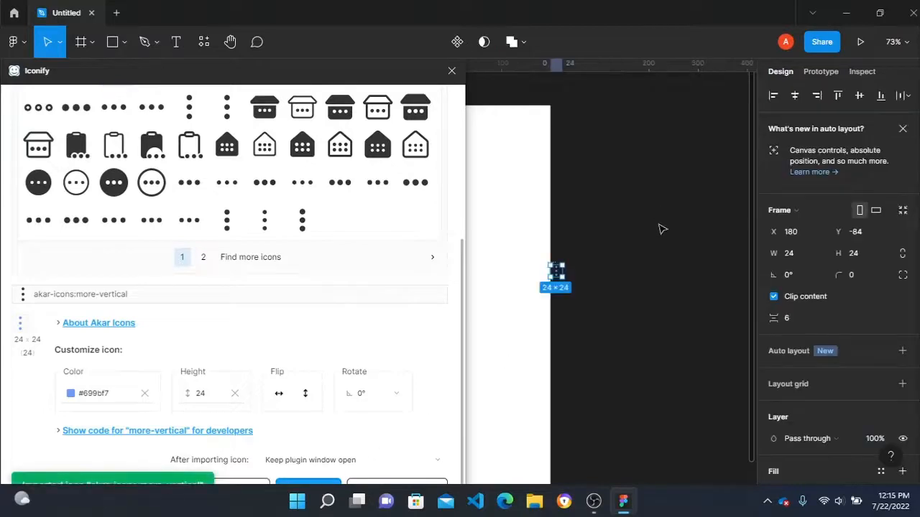
left_click(649, 205)
Step: Search Iconify for "phone" and import the solid ci:phone icon onto the page
scroll(177, 195, "up", 1)
scroll(176, 195, "up", 5)
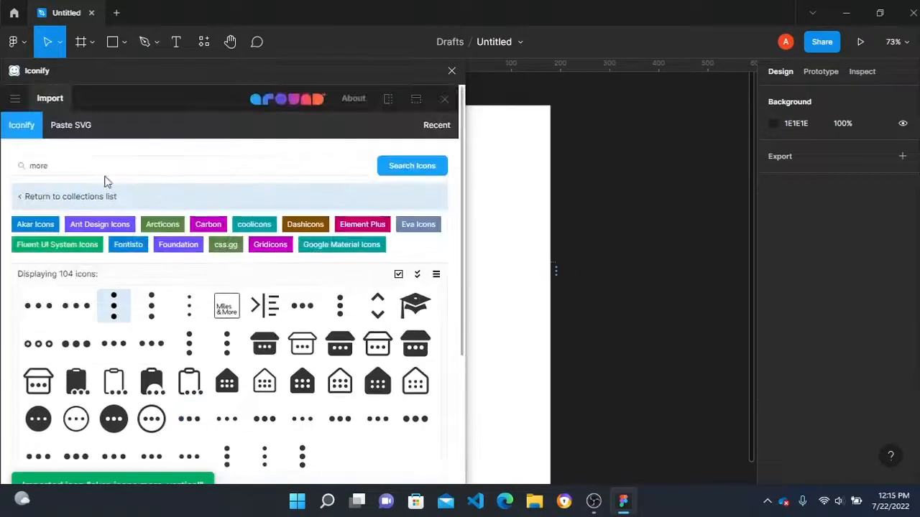
left_click(78, 173)
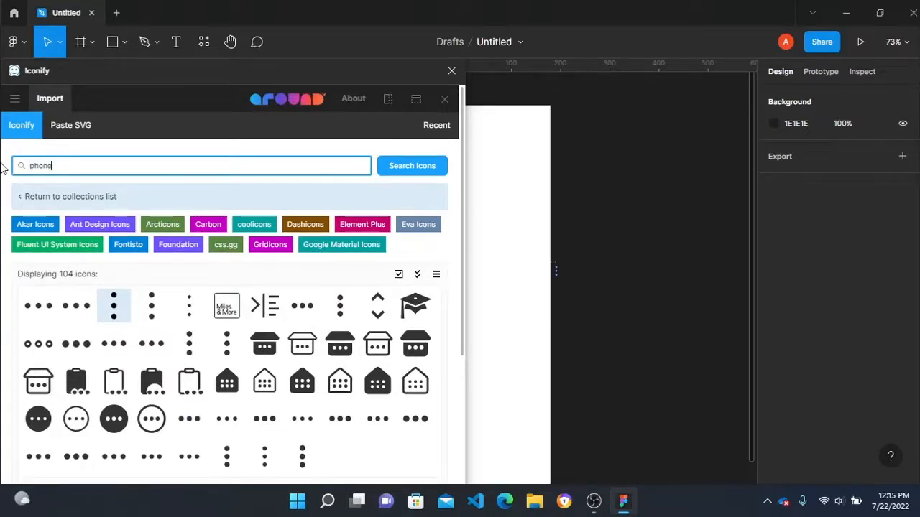
key("Return")
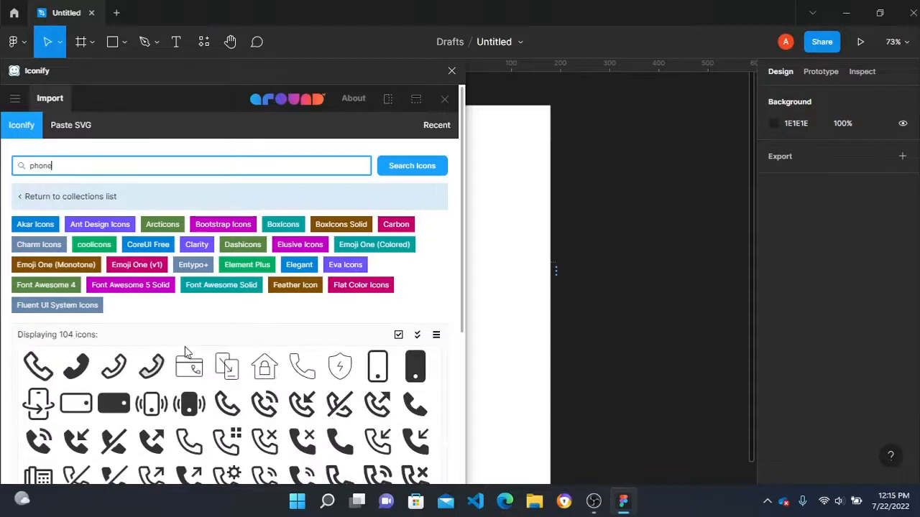
scroll(173, 338, "down", 2)
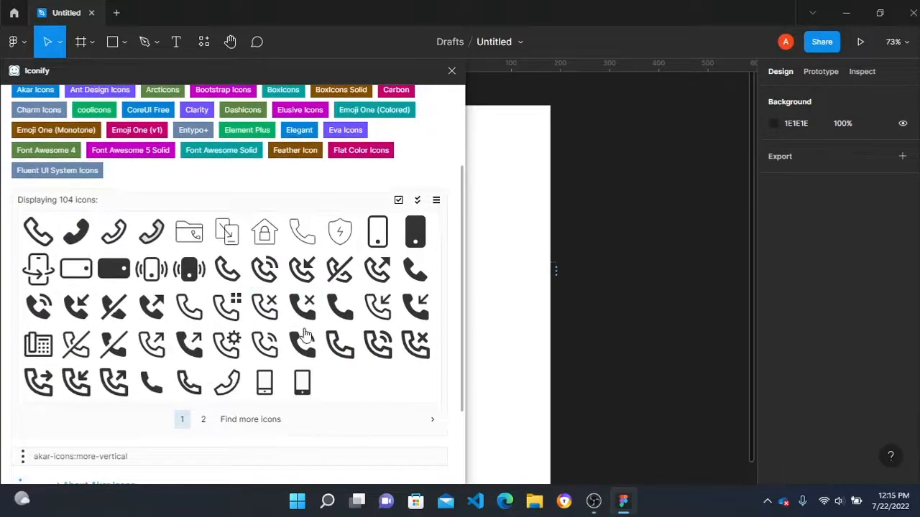
left_click(141, 392)
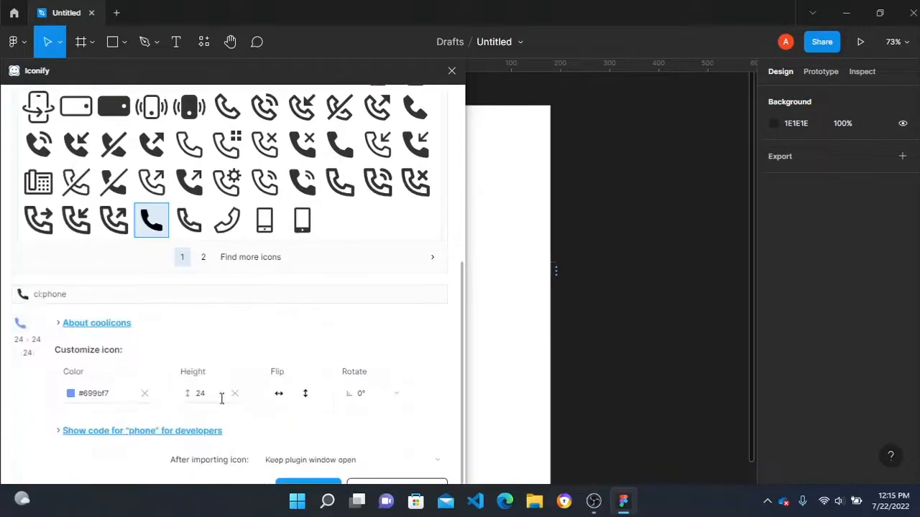
left_click(308, 483)
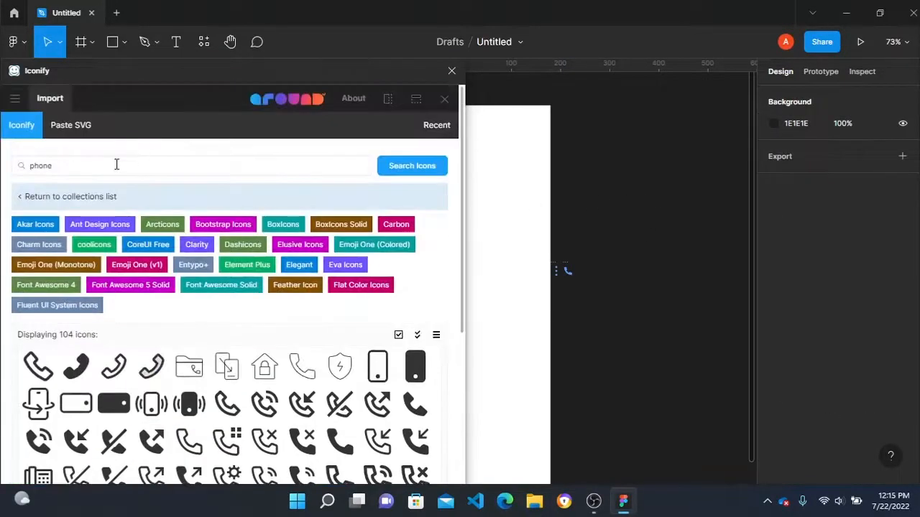
Step: Search Iconify for "video" and import the bxs:video camera icon onto the page
key("ctrl+a")
type("v")
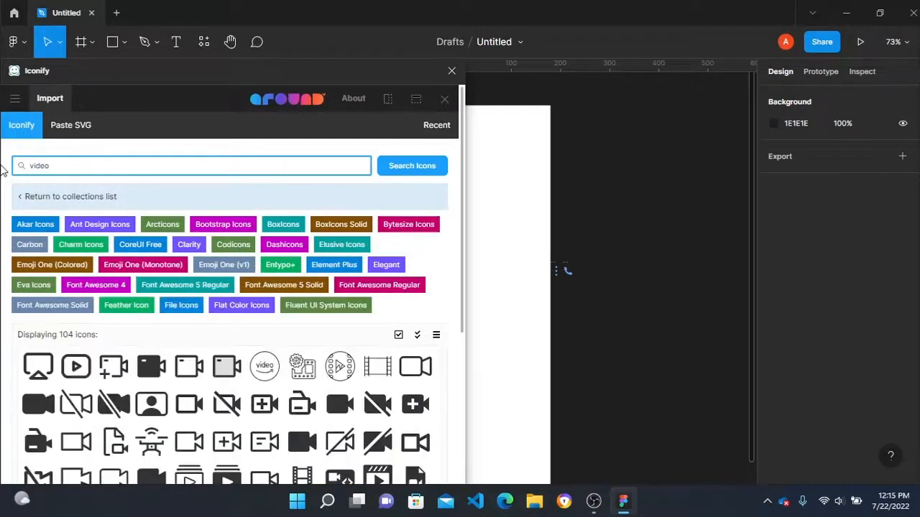
scroll(202, 374, "down", 2)
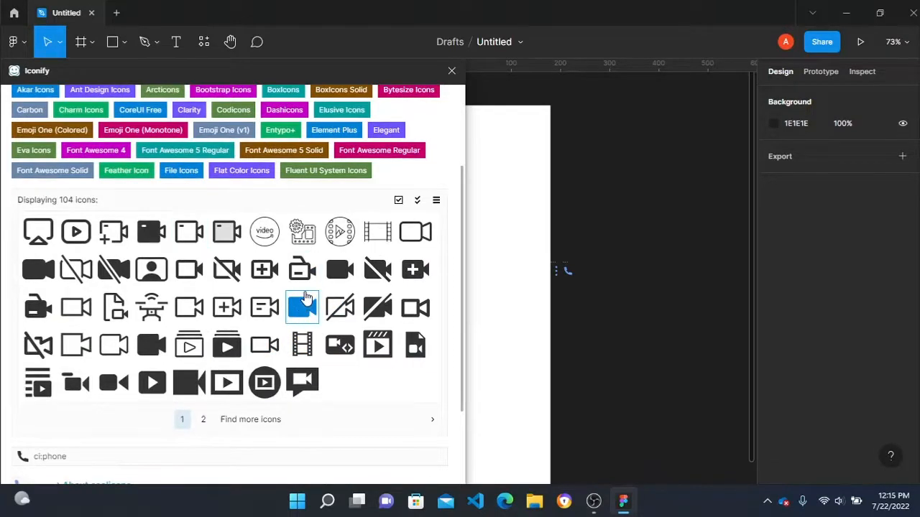
left_click(340, 269)
scroll(302, 340, "down", 2)
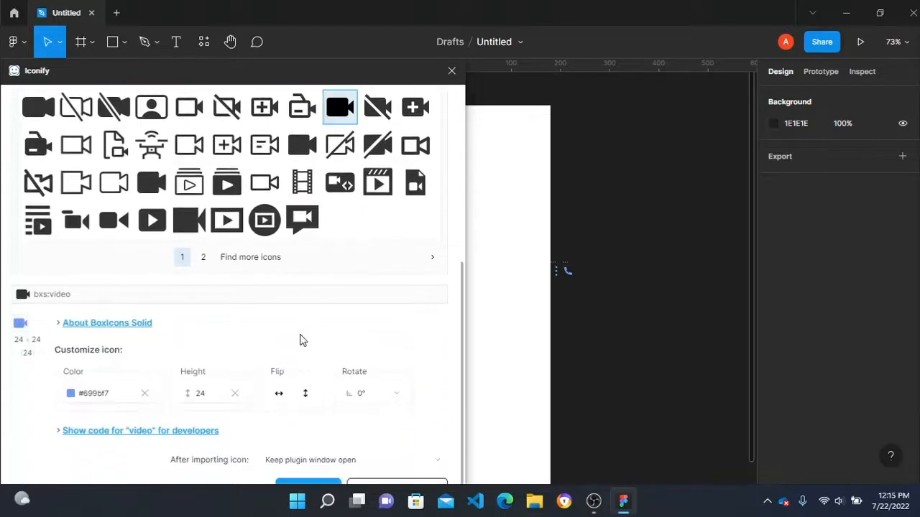
left_click(310, 486)
left_click(622, 171)
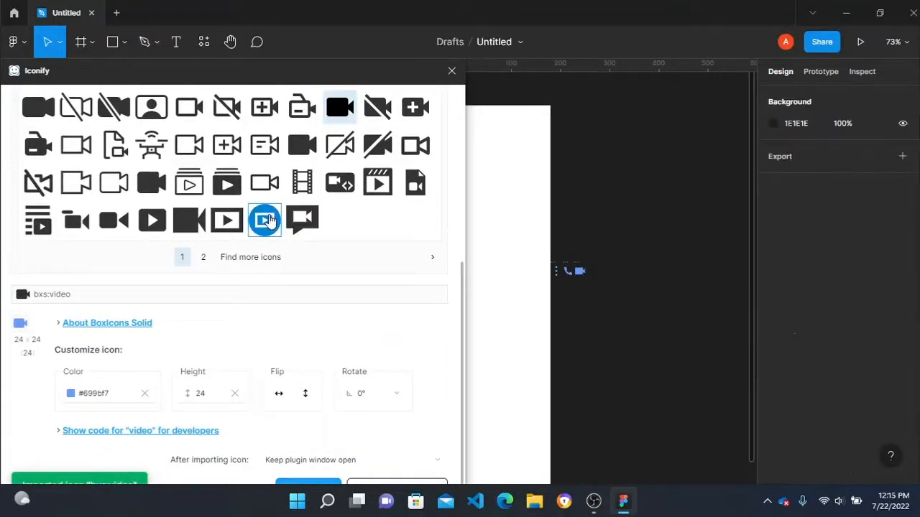
Step: Search Iconify for "user", import the bxs:user-plus icon and move it clear of the other imported icons, to about X 296, Y -139
scroll(264, 220, "up", 4)
left_click(101, 138)
left_click_drag(101, 138, 2, 132)
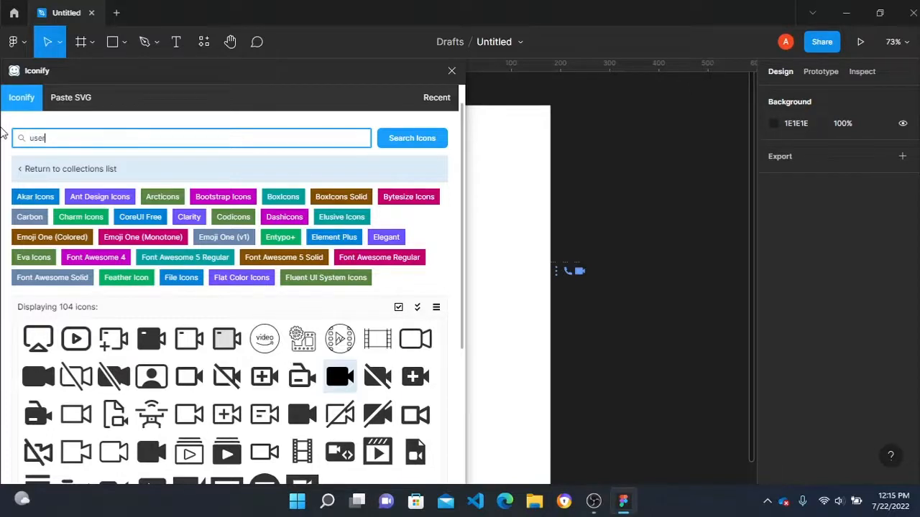
type("user")
key("Return")
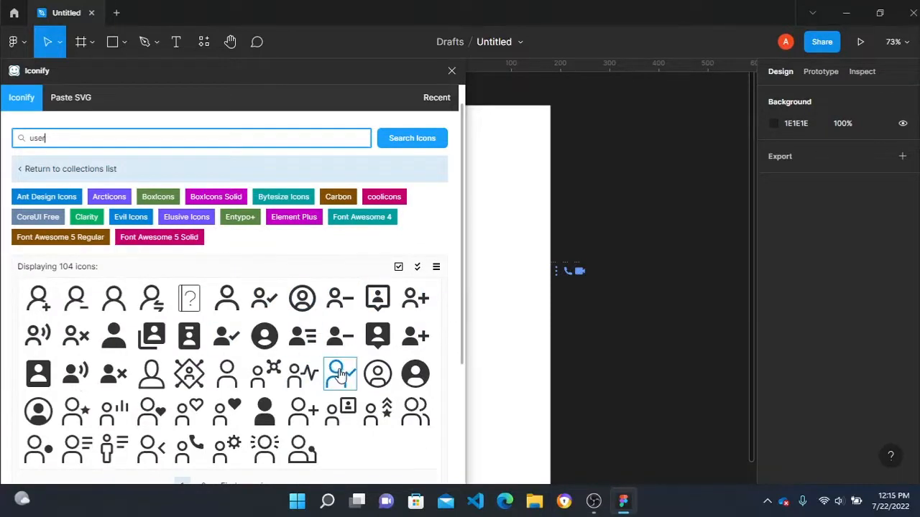
left_click(414, 335)
scroll(411, 337, "down", 3)
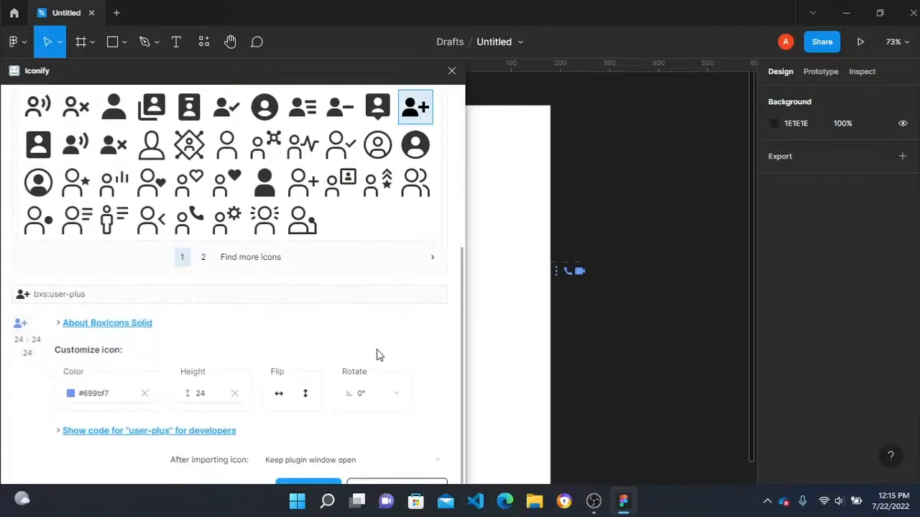
left_click(309, 484)
left_click(639, 202)
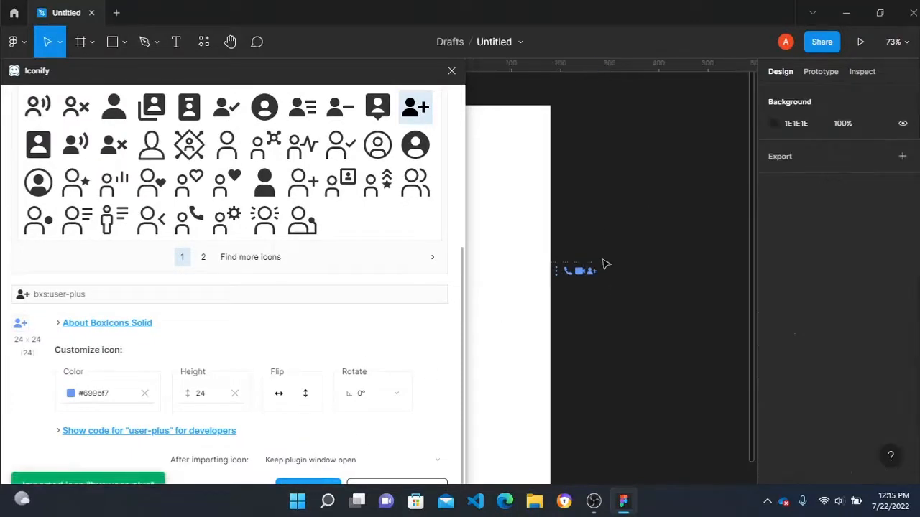
left_click_drag(589, 269, 614, 235)
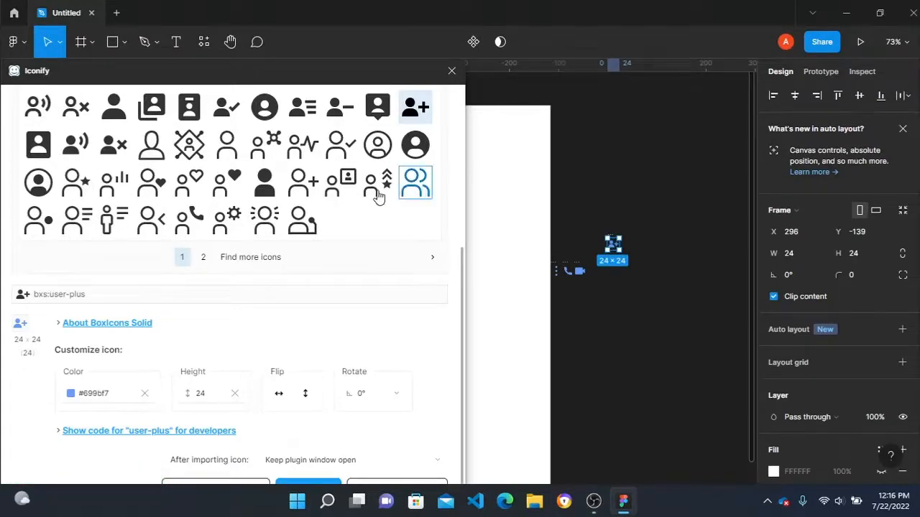
Step: Search Iconify for "search" and import the bx:search-alt-2 magnifier icon onto the page
scroll(180, 157, "up", 4)
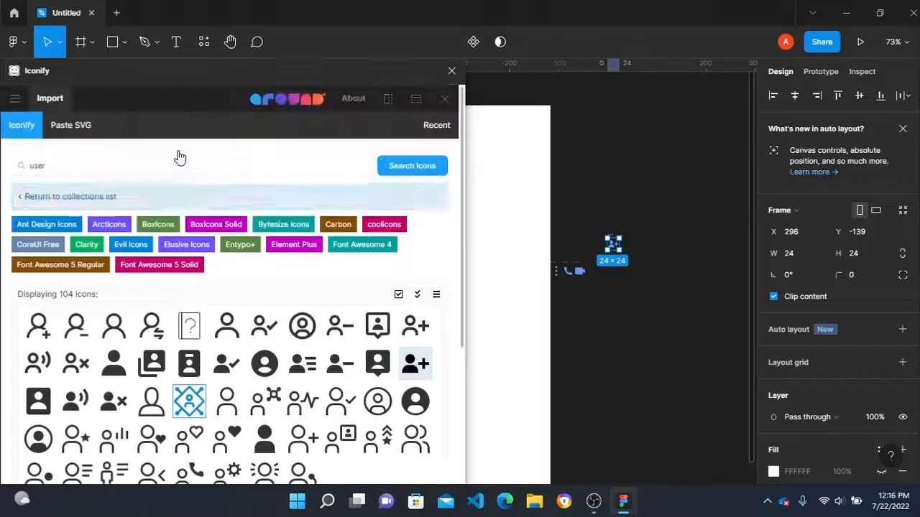
left_click(81, 168)
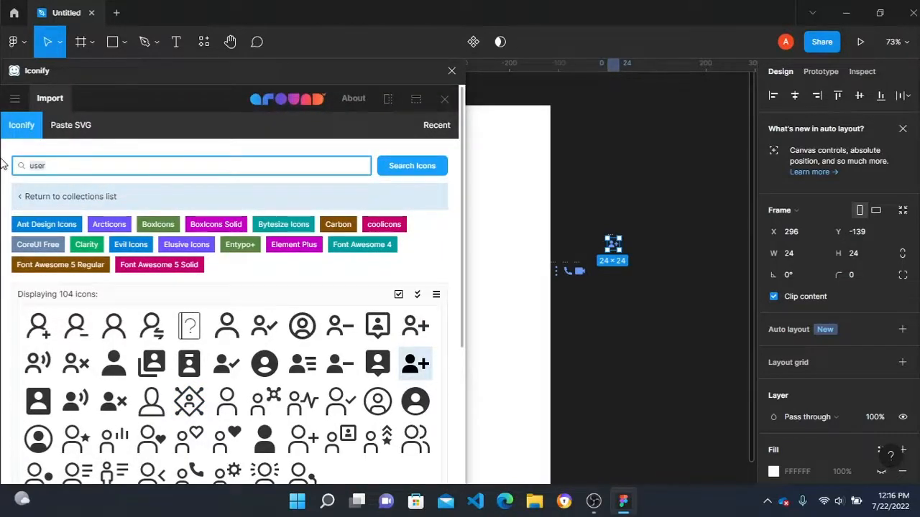
type("search")
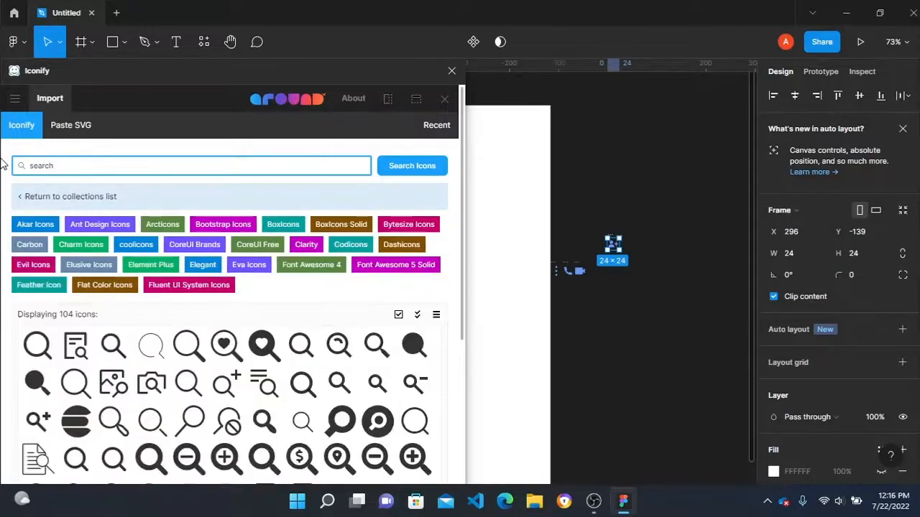
scroll(373, 381, "down", 2)
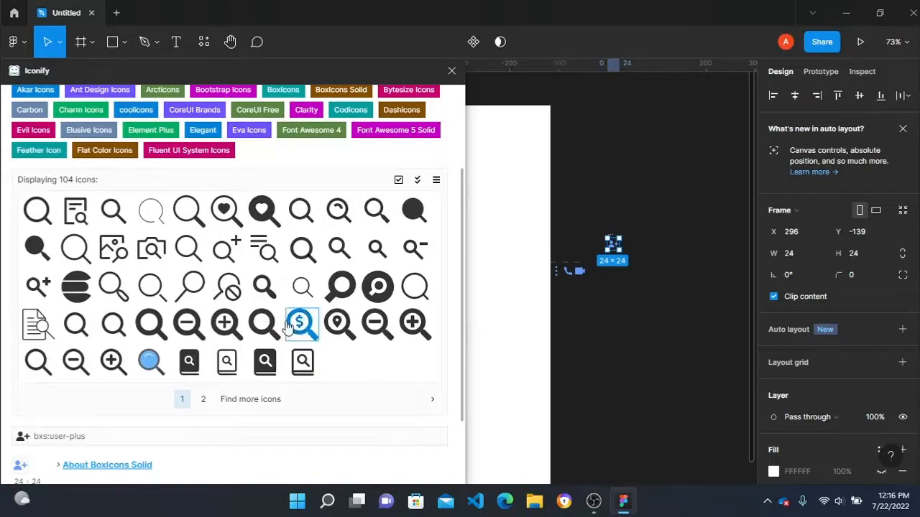
left_click(377, 209)
scroll(385, 327, "down", 2)
left_click(664, 194)
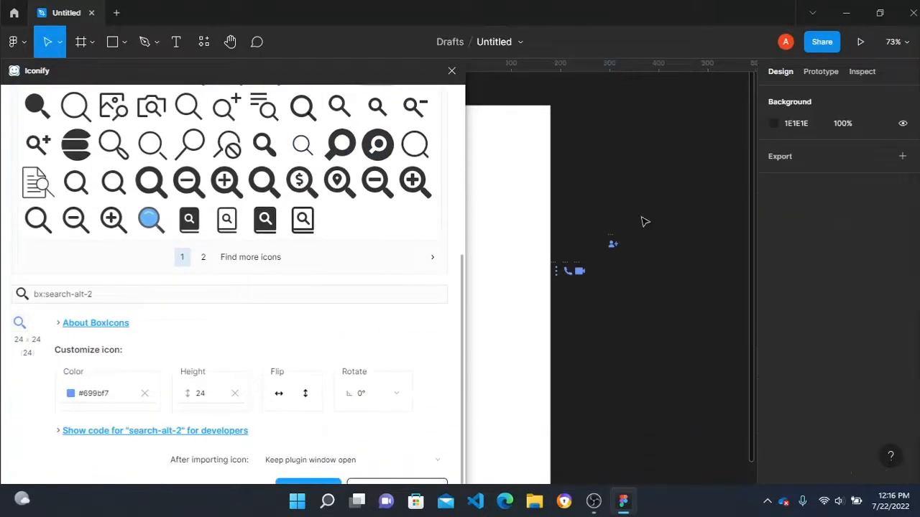
left_click(304, 483)
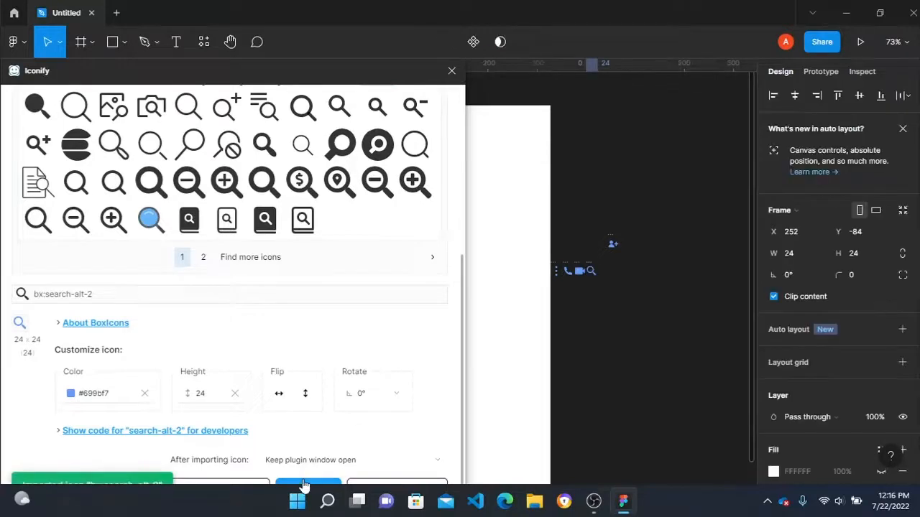
Step: Search Iconify for "timer" and import the fluent:timer-48-filled icon onto the page
left_click(125, 389)
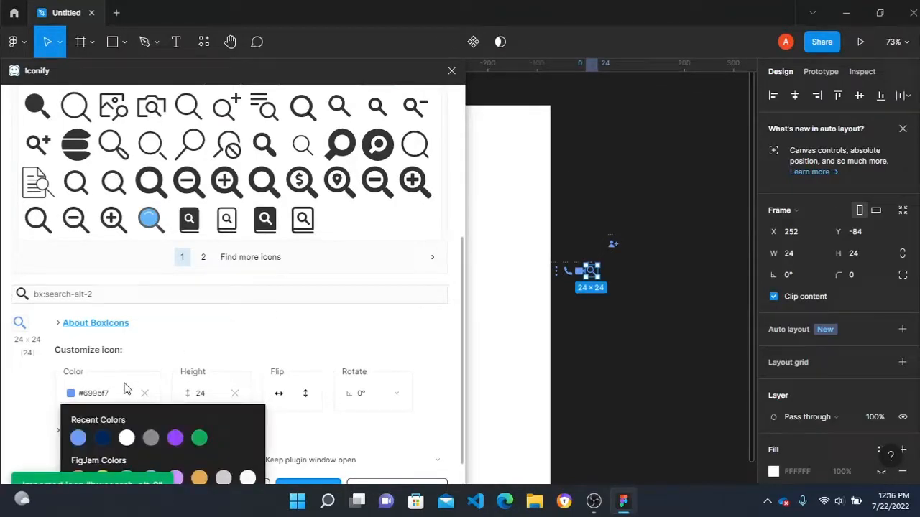
left_click(601, 168)
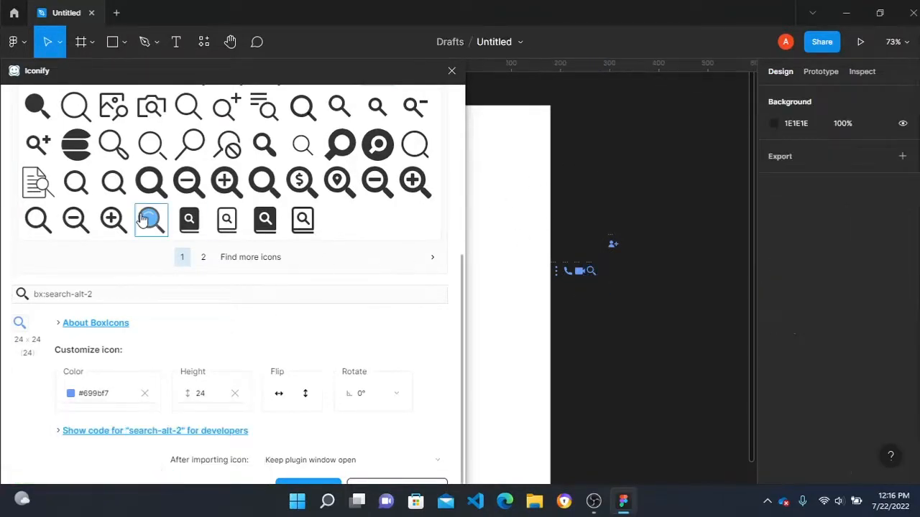
scroll(144, 220, "up", 5)
left_click(97, 166)
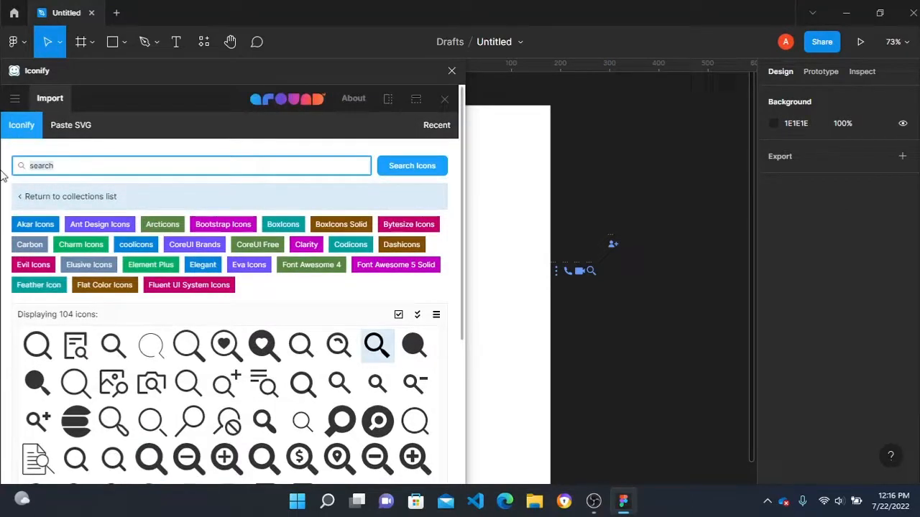
type("timer")
key("Return")
scroll(226, 351, "down", 5)
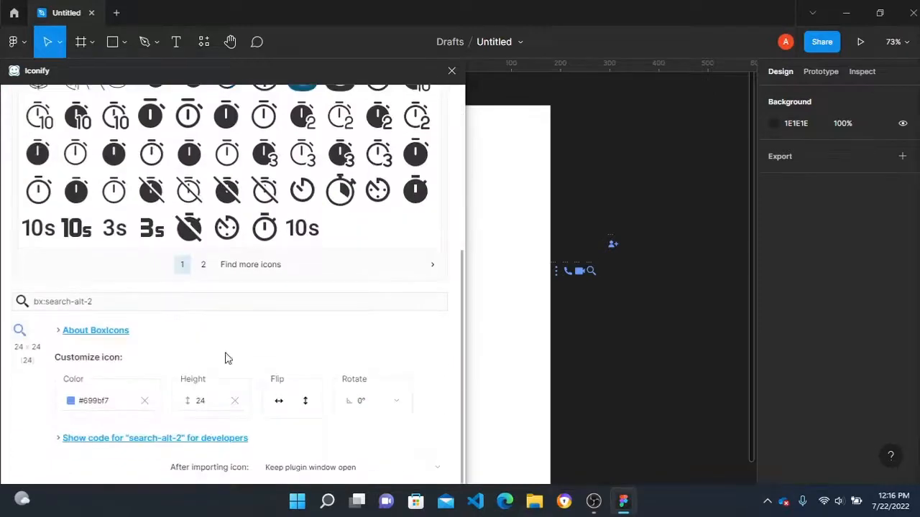
scroll(226, 357, "up", 3)
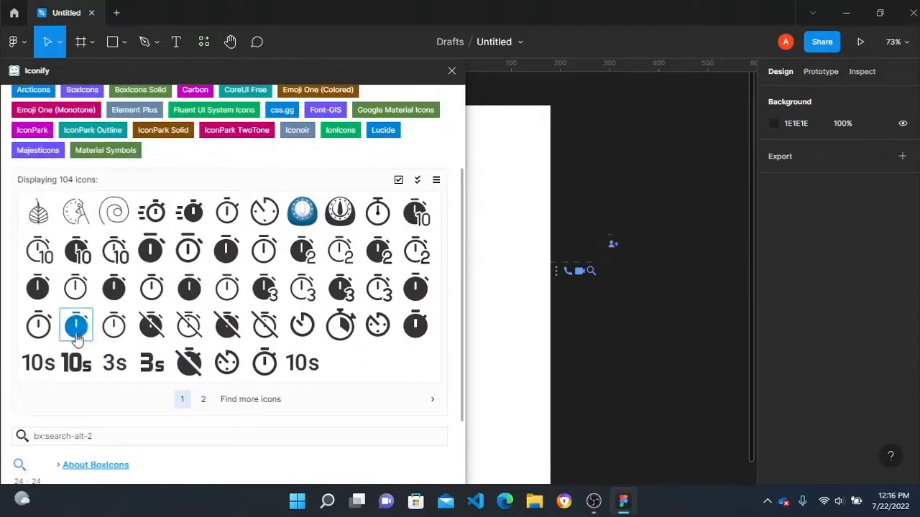
left_click(75, 326)
scroll(222, 364, "down", 2)
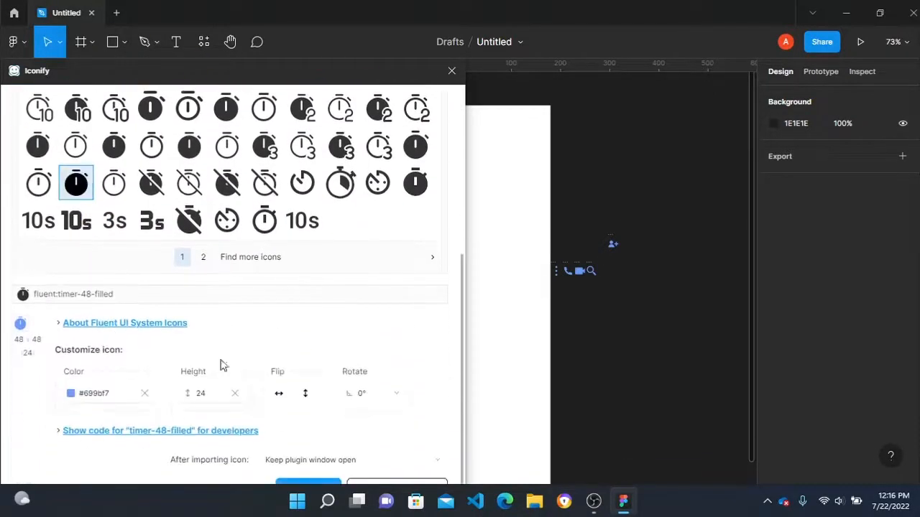
left_click(320, 482)
left_click(575, 179)
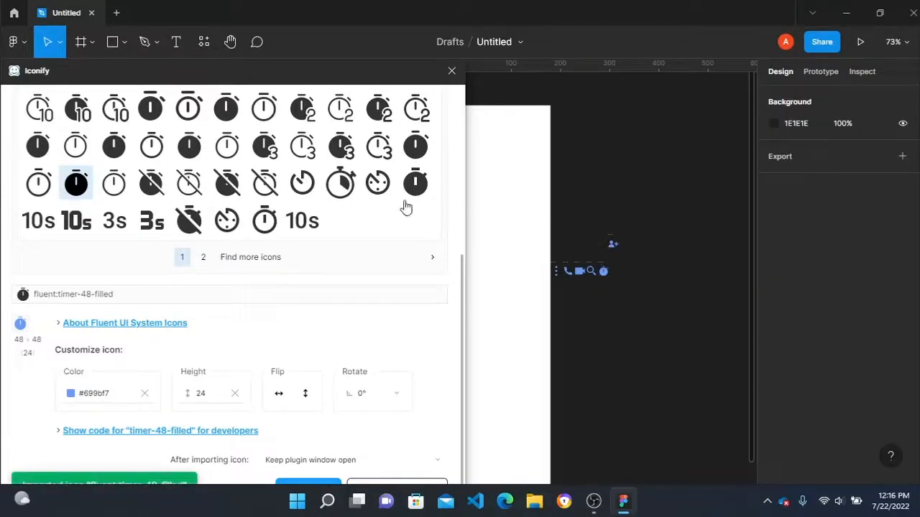
Step: Search Iconify for "music" and import the bi:music-note icon onto the page
scroll(189, 209, "up", 4)
left_click(71, 161)
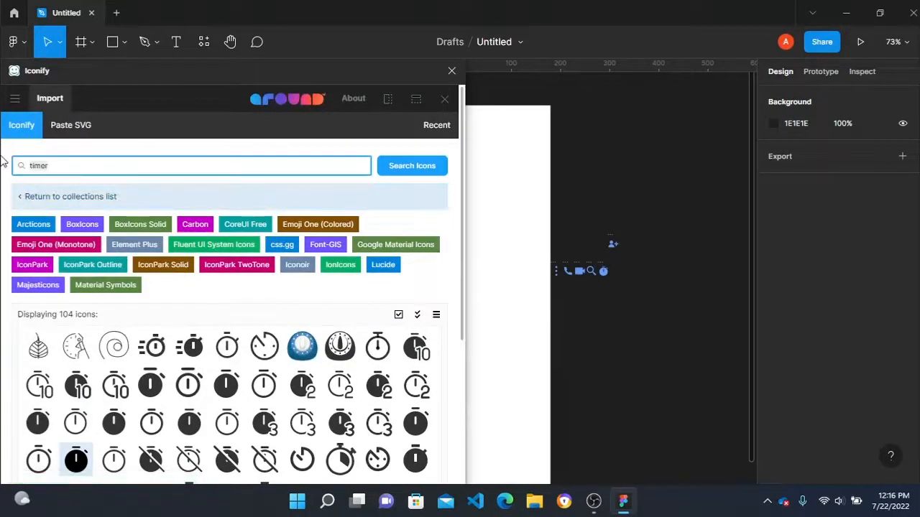
type("music")
key("Return")
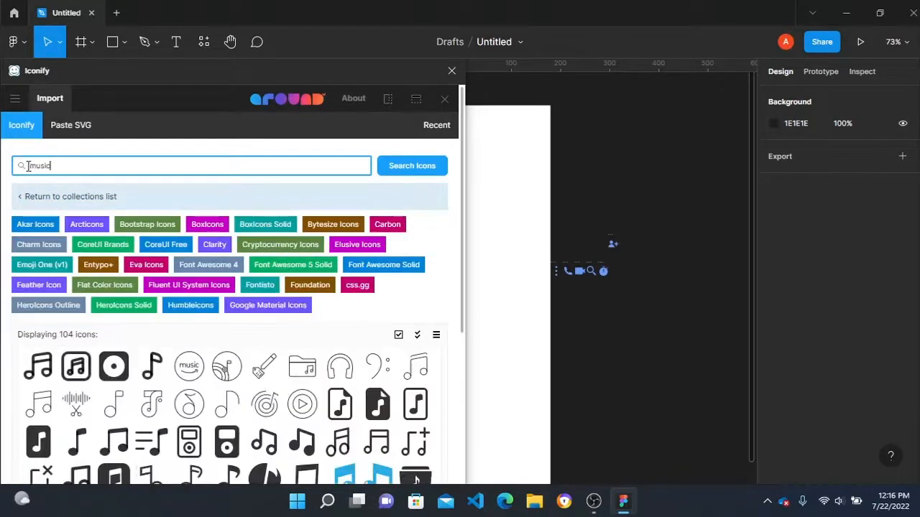
scroll(192, 369, "down", 3)
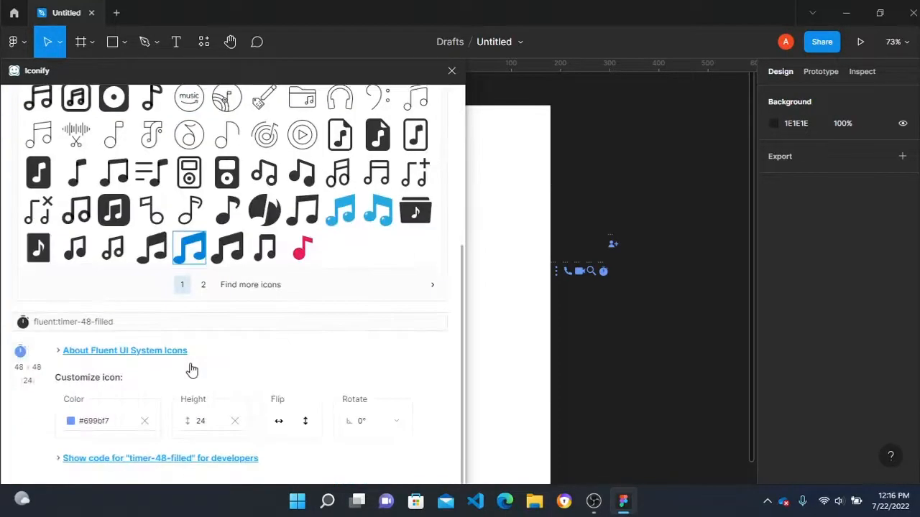
left_click(81, 177)
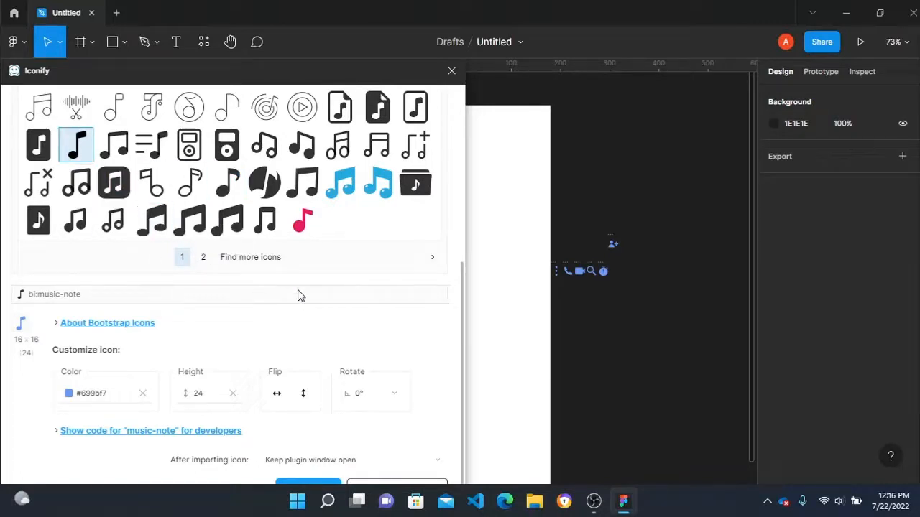
left_click(316, 487)
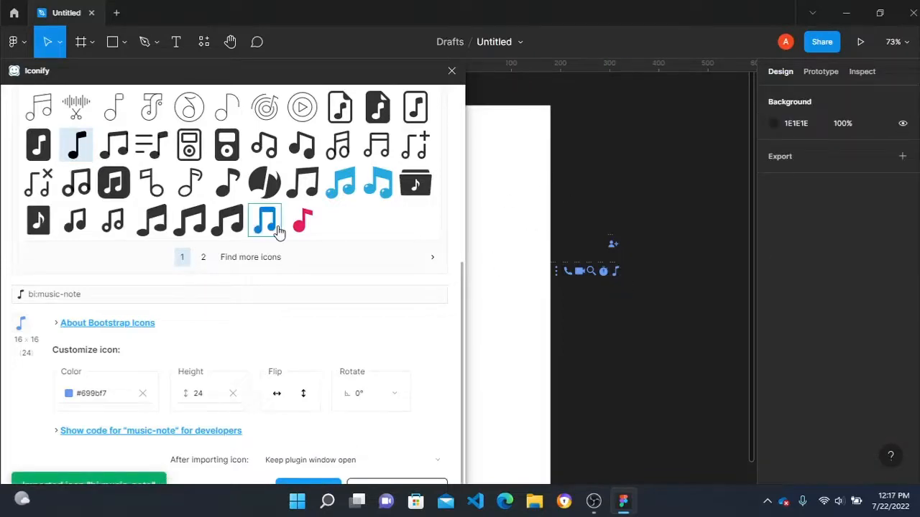
Step: Search Iconify for "notification" and import the carbon:notification-filled bell icon onto the page
scroll(279, 232, "up", 5)
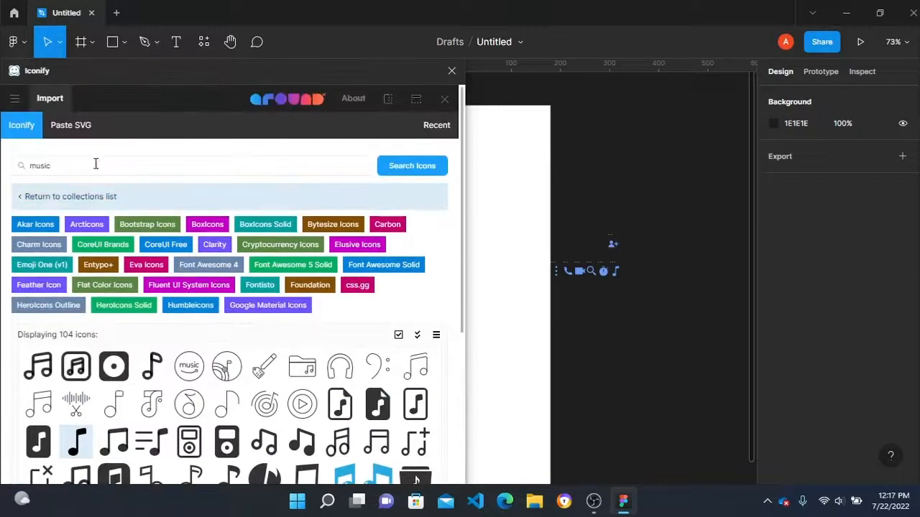
left_click(77, 165)
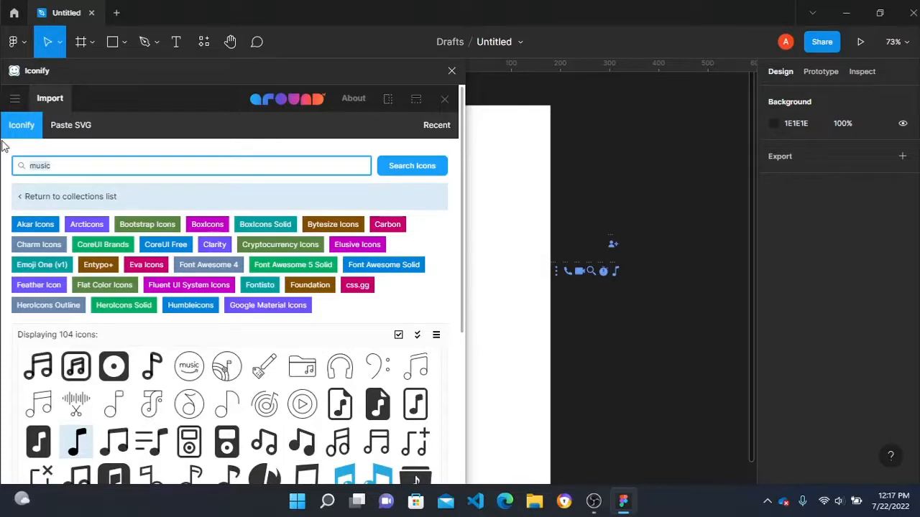
key("ctrl+a")
key("BackSpace")
type("not")
key("Return")
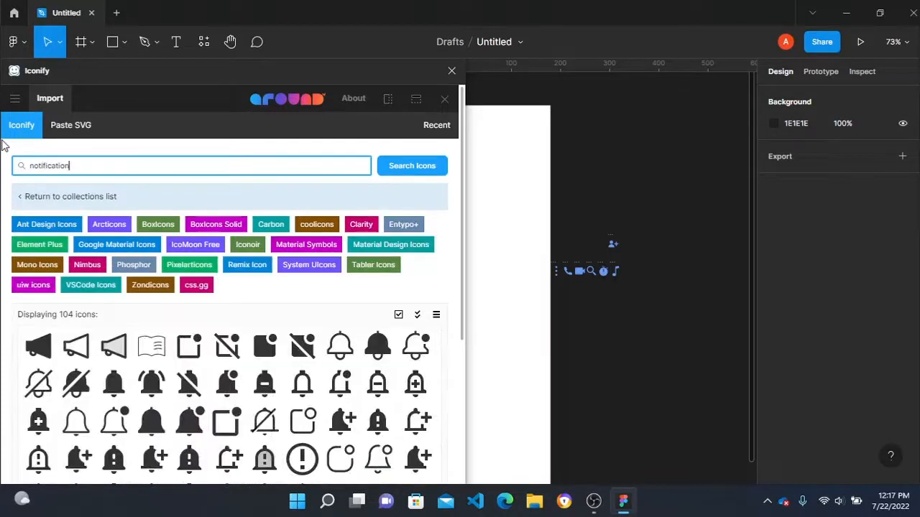
scroll(396, 361, "down", 2)
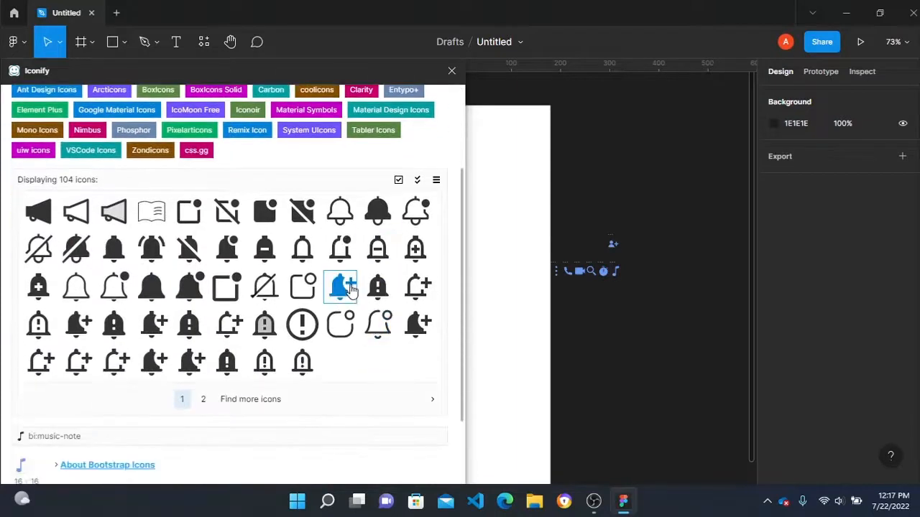
left_click(384, 218)
scroll(385, 219, "down", 2)
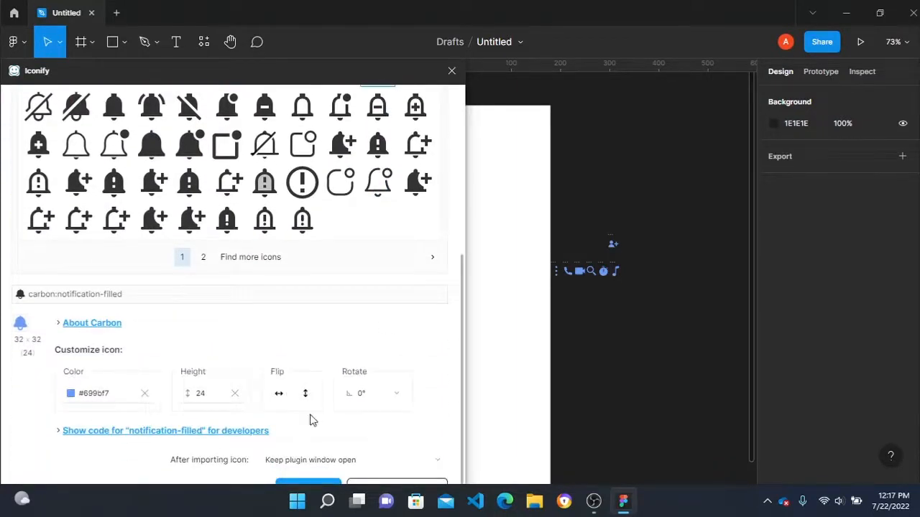
left_click(322, 486)
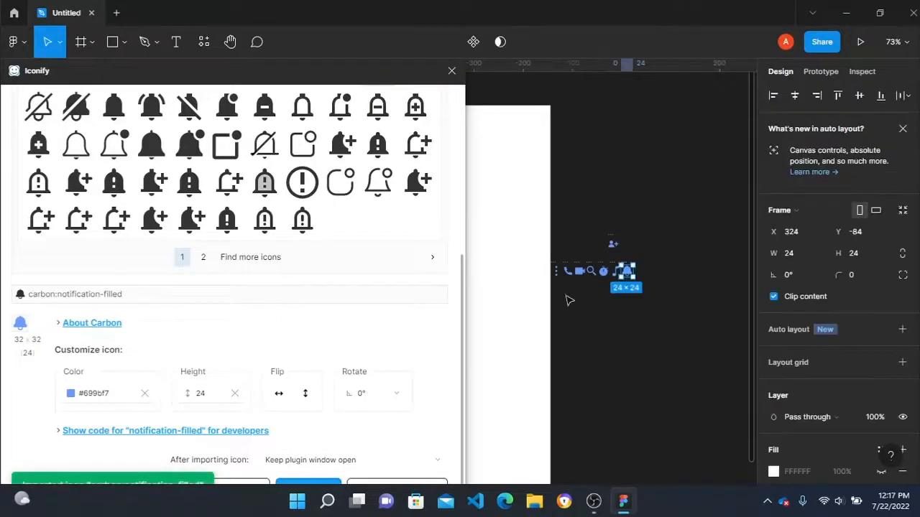
left_click(637, 202)
Step: Search Iconify for "media" and import the ic:round-perm-media icon onto the page
scroll(372, 188, "up", 4)
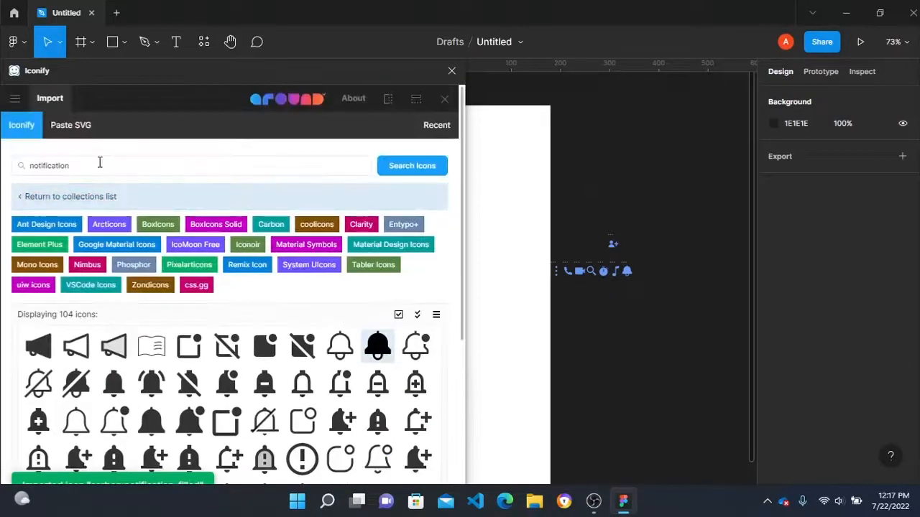
left_click_drag(70, 165, 29, 165)
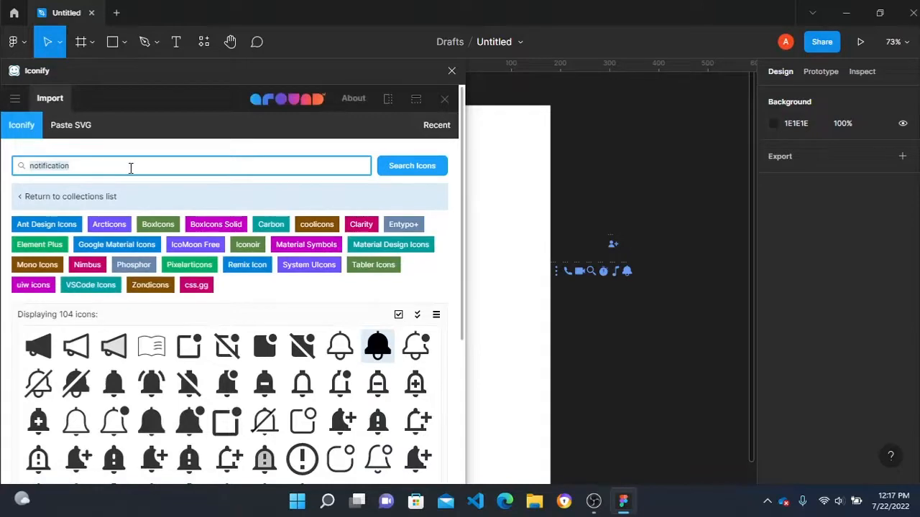
type("media")
key("Return")
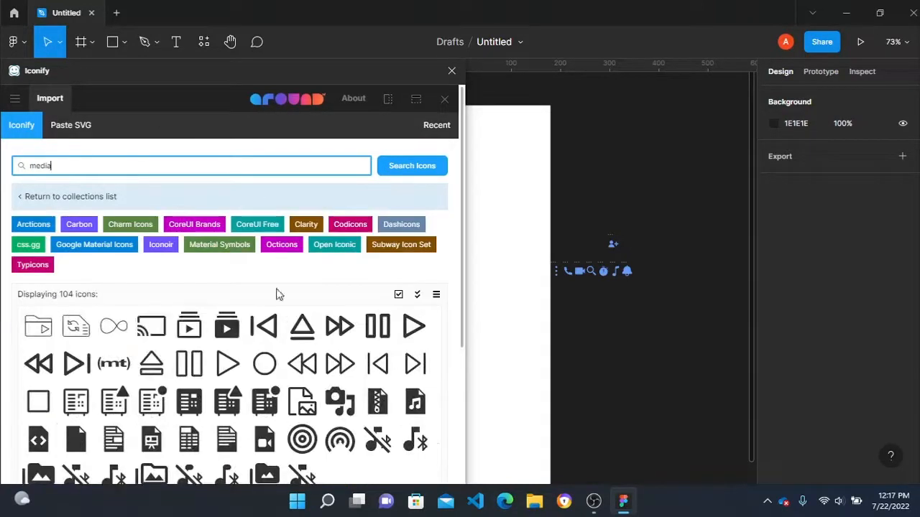
scroll(177, 328, "down", 3)
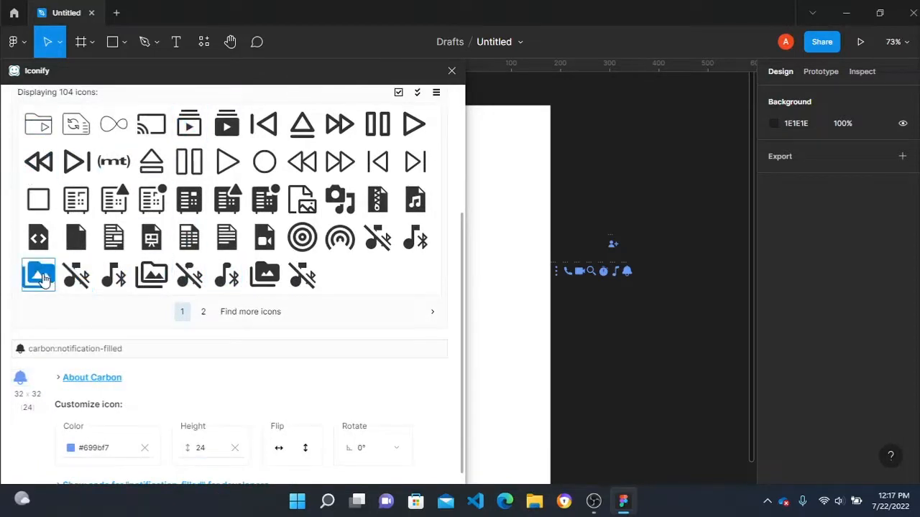
left_click(265, 274)
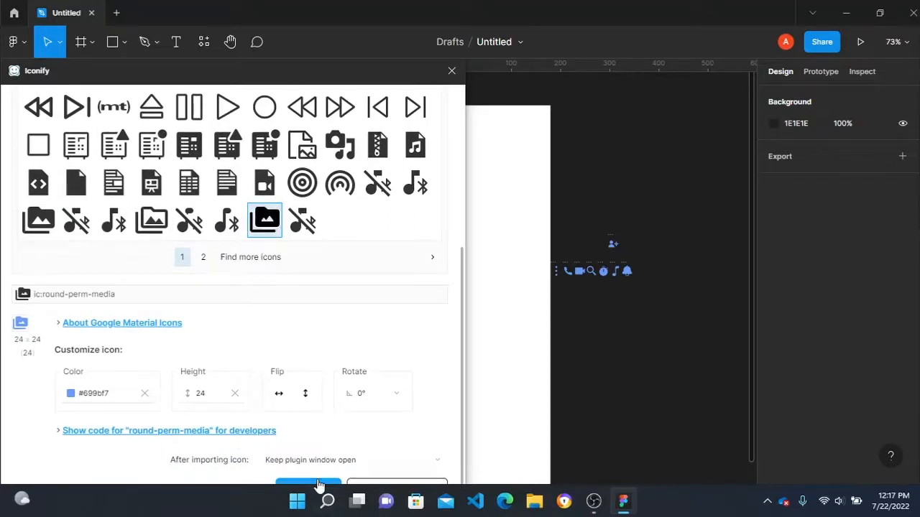
left_click(316, 481)
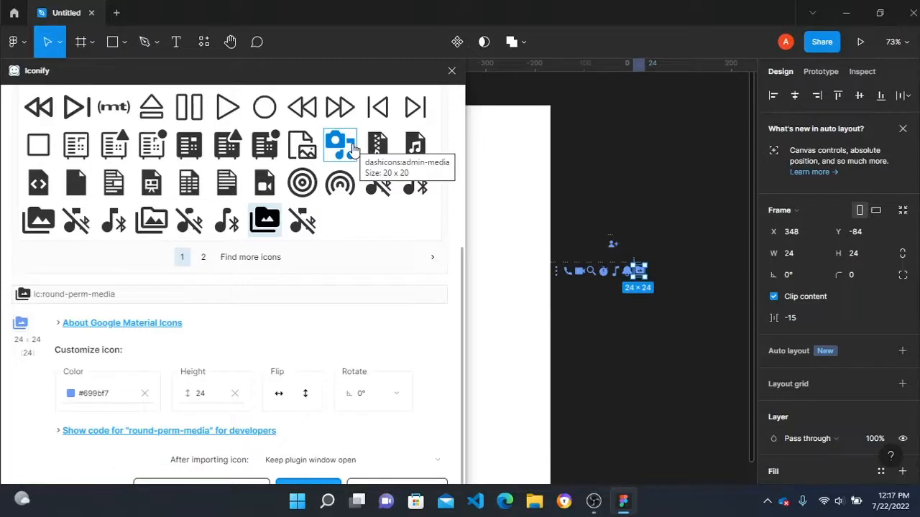
Step: Search Iconify for "lock" icons
scroll(287, 158, "up", 5)
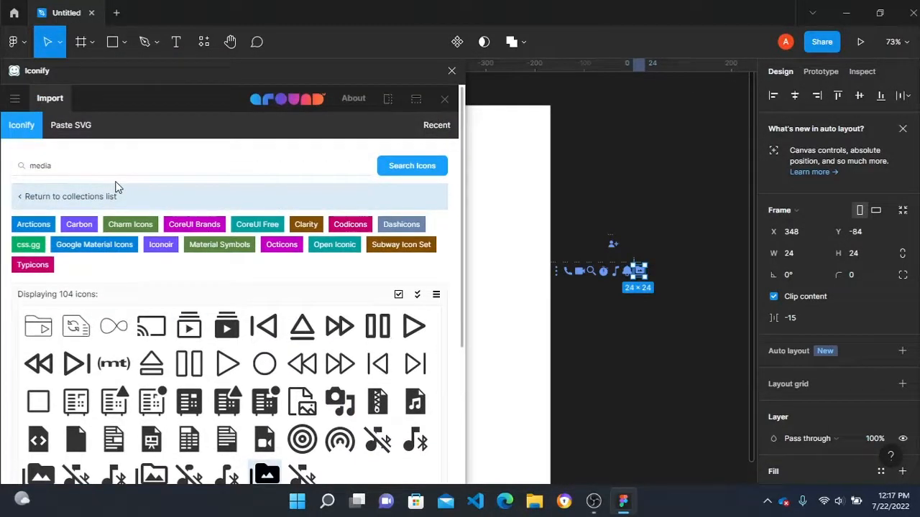
left_click(77, 164)
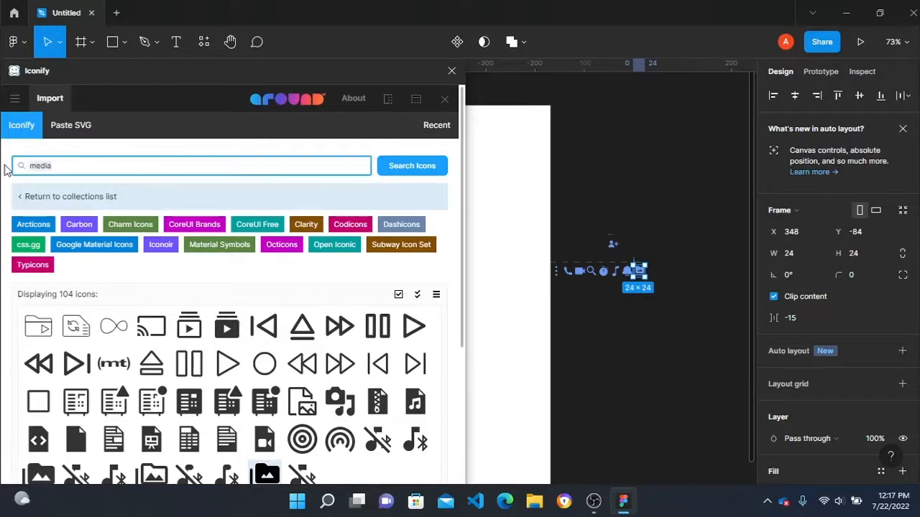
type("lock")
key("Return")
left_click(648, 144)
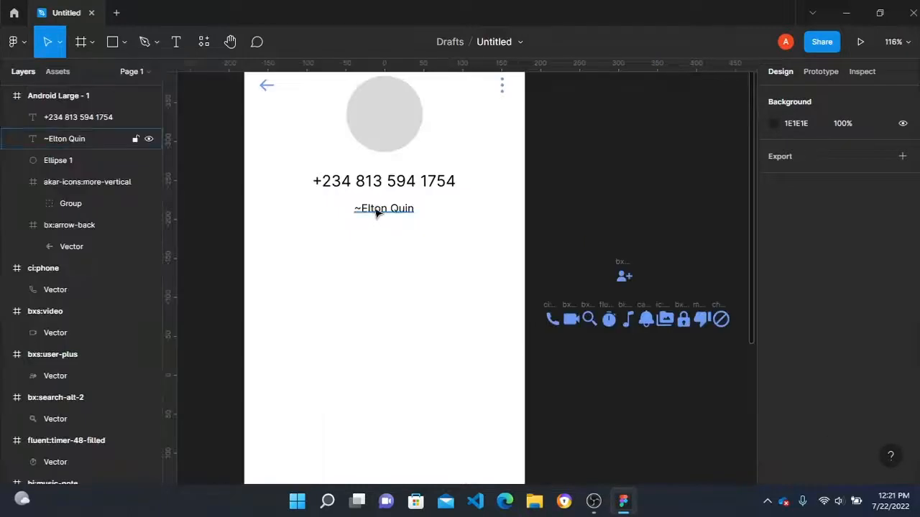
Step: Nudge the contact name text up to Y 185 and measure its gap from the phone number text above
left_click(377, 213)
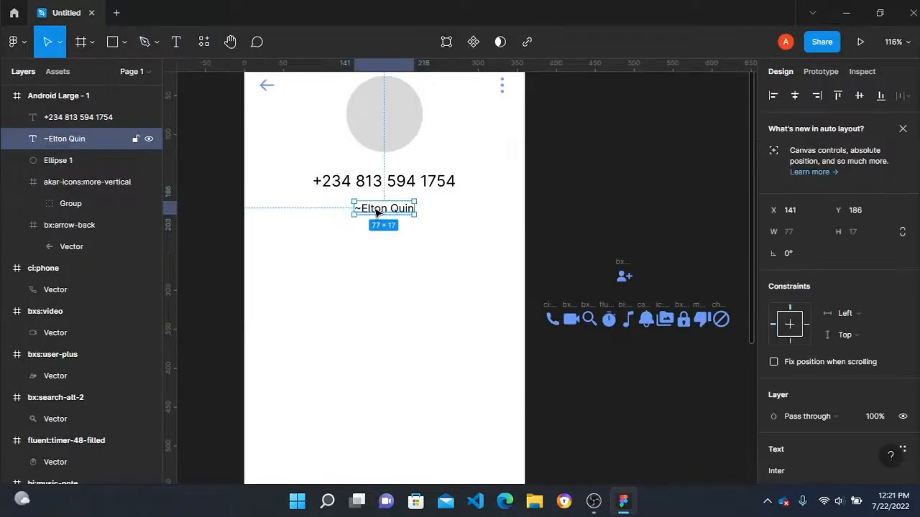
key("alt")
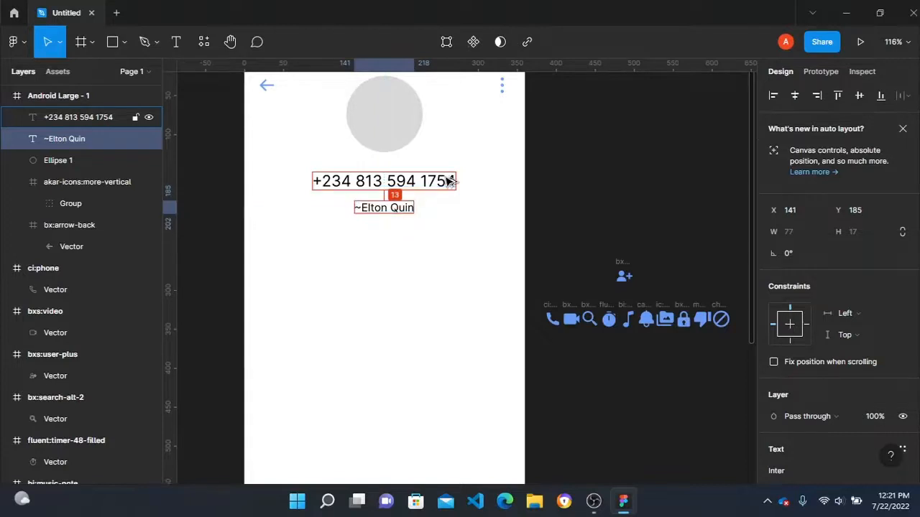
left_click(548, 196)
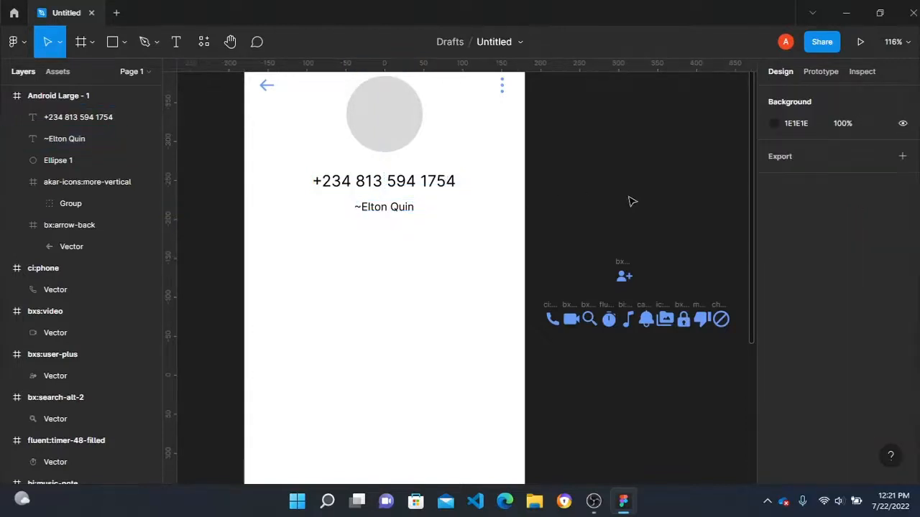
Step: Move the phone icon out of the icon row to about X 240, Y -266 and add an "Audio" text label below it
scroll(469, 161, "down", 2)
scroll(484, 163, "up", 1)
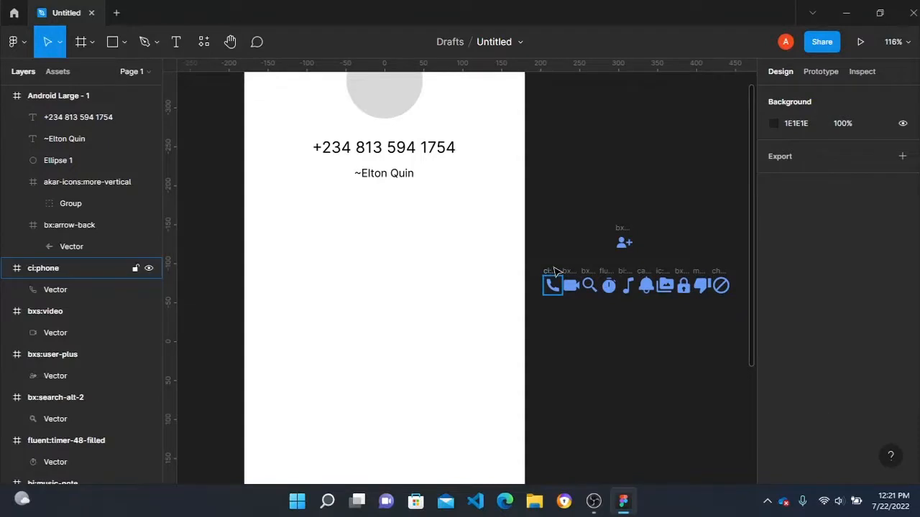
left_click_drag(554, 277, 583, 141)
key("t")
left_click(575, 215)
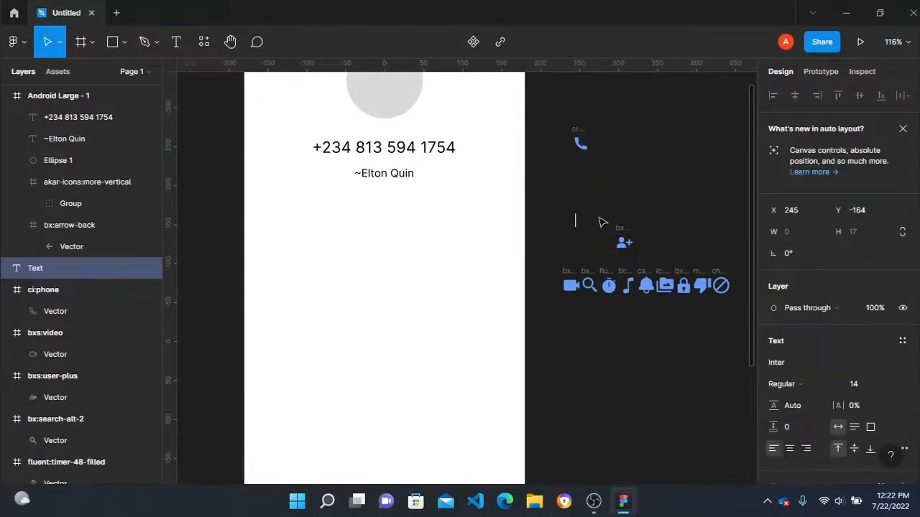
type("Audio")
key("BackSpace")
key("BackSpace")
type("io")
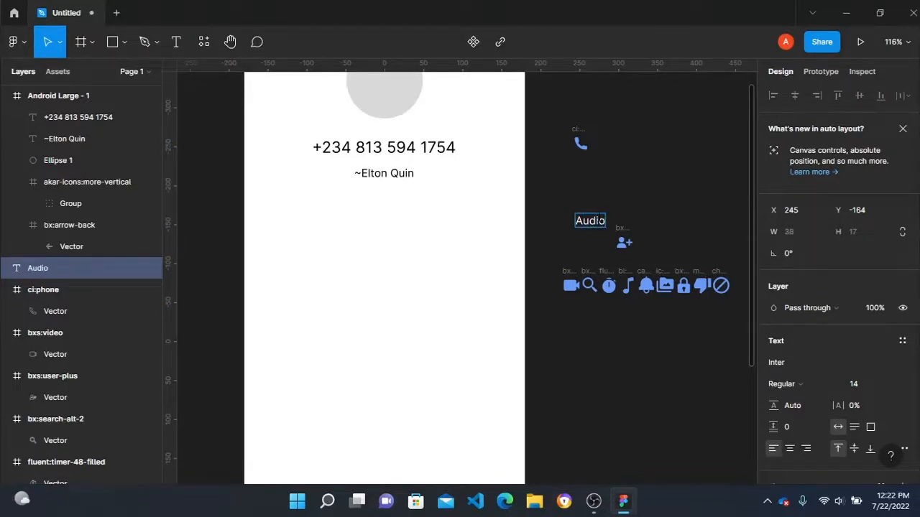
key("Escape")
Step: Place the Audio label under the phone icon at X 240, about 31 px below it, and wrap both in an auto layout
left_click_drag(591, 229, 586, 192)
left_click_drag(555, 113, 654, 221)
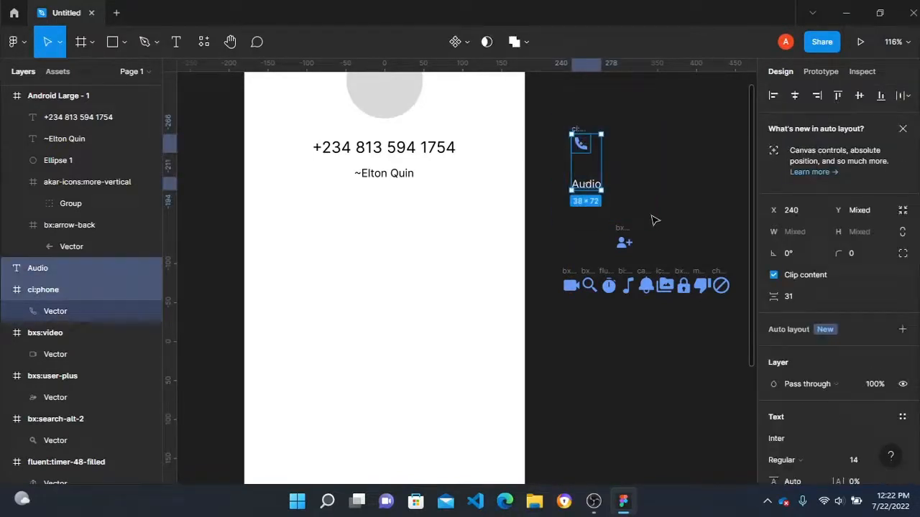
key("shift+a")
left_click(616, 144)
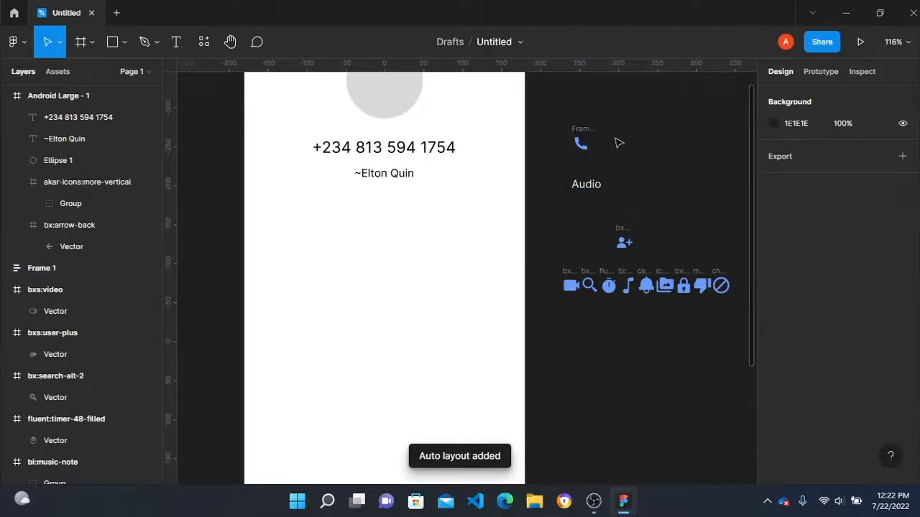
Step: Set the vertical spacing between the phone icon and the Audio label to 12 in their auto layout frame
left_click(586, 129)
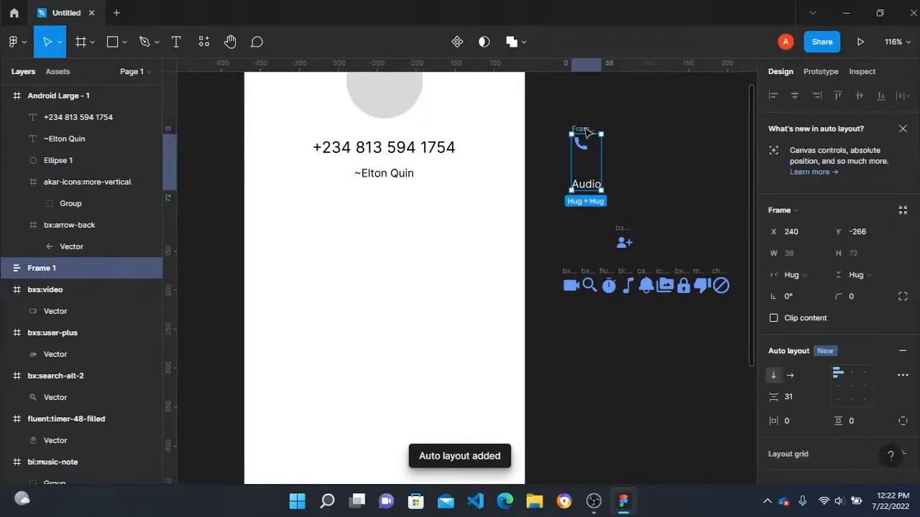
left_click(637, 162)
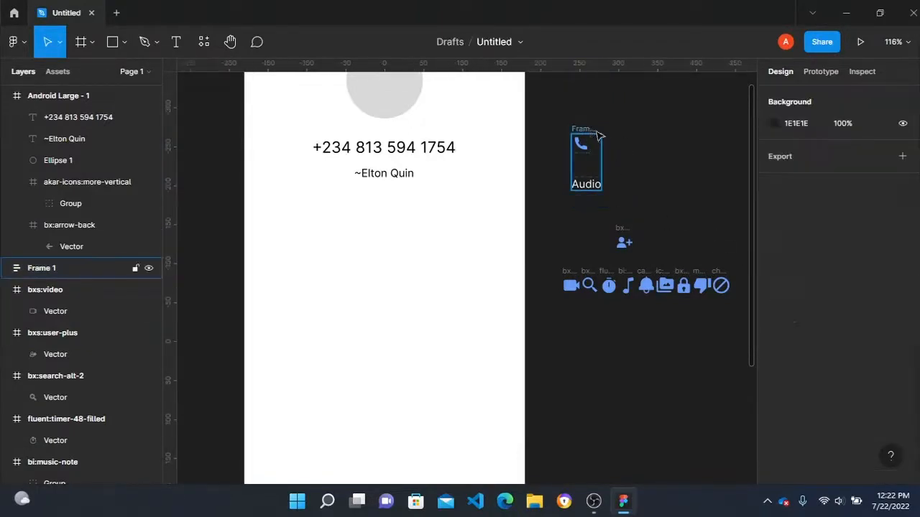
left_click(589, 131)
left_click(794, 401)
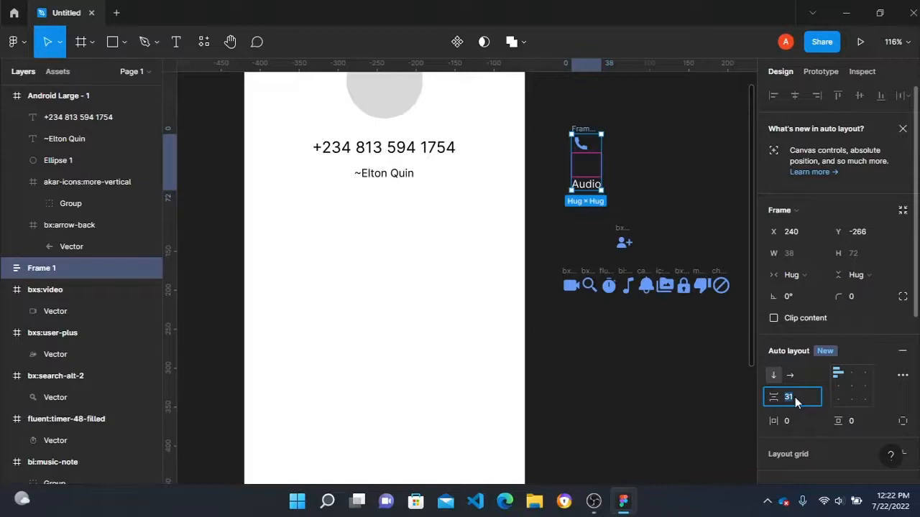
type("12")
key("Return")
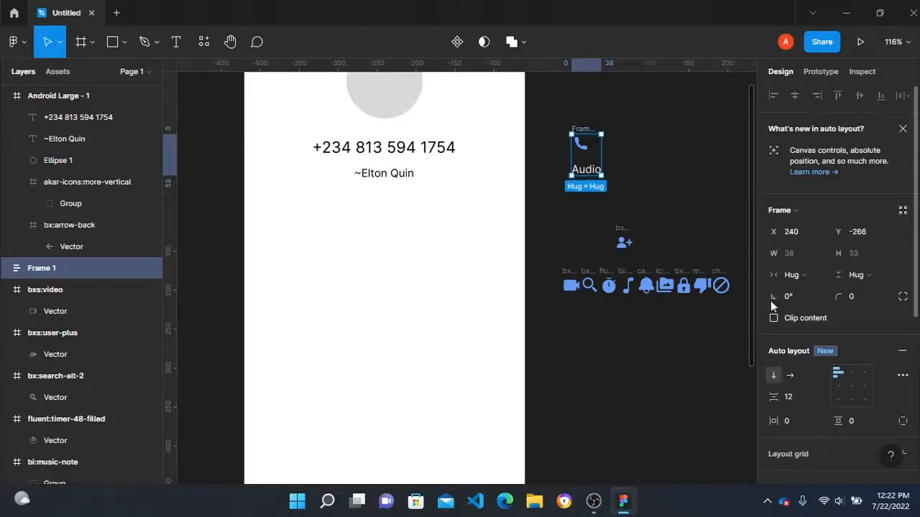
left_click(709, 195)
Step: Wrap the Audio button in an outer auto layout and duplicate it three times to form a row of four buttons
left_click(579, 129)
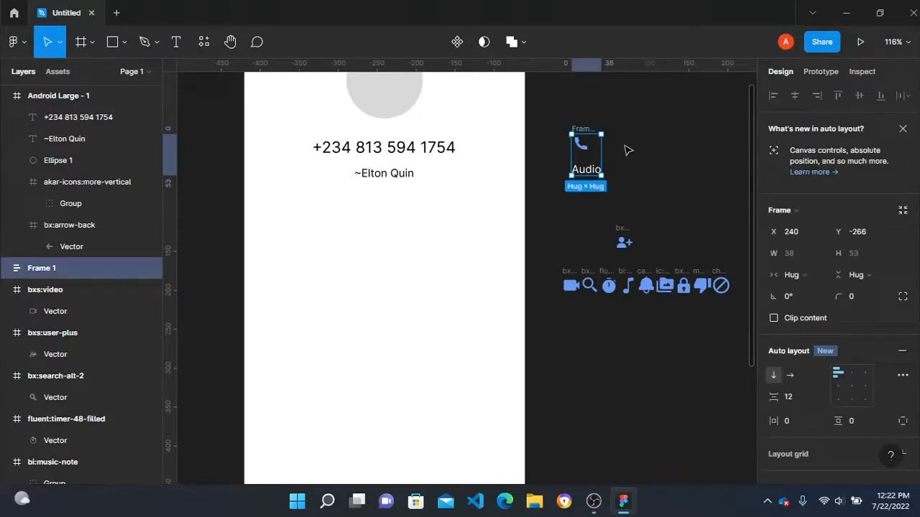
key("shift+a")
left_click(648, 151)
left_click(588, 149)
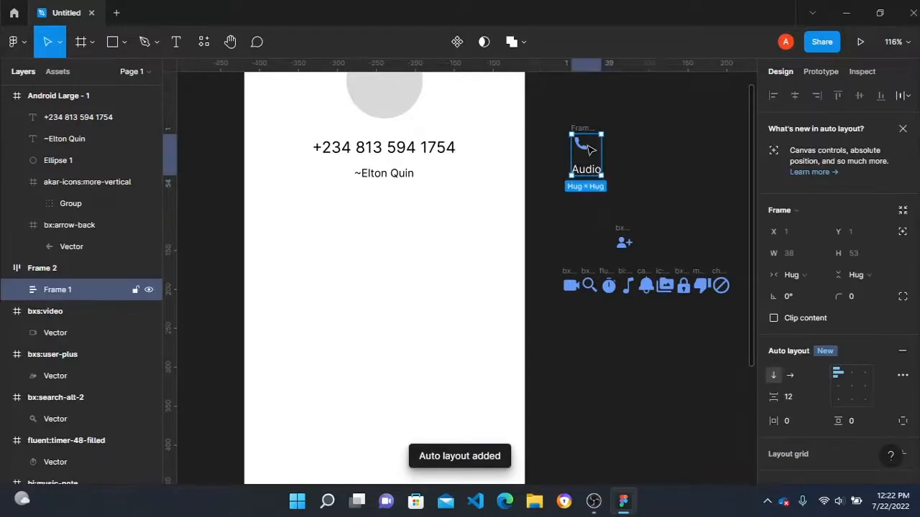
key("ctrl+d")
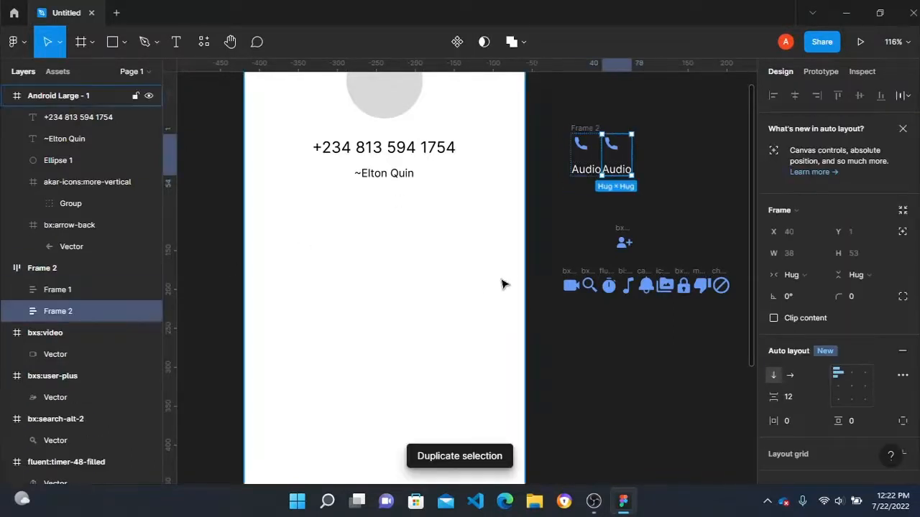
key("ctrl+d")
key("ctrl+d")
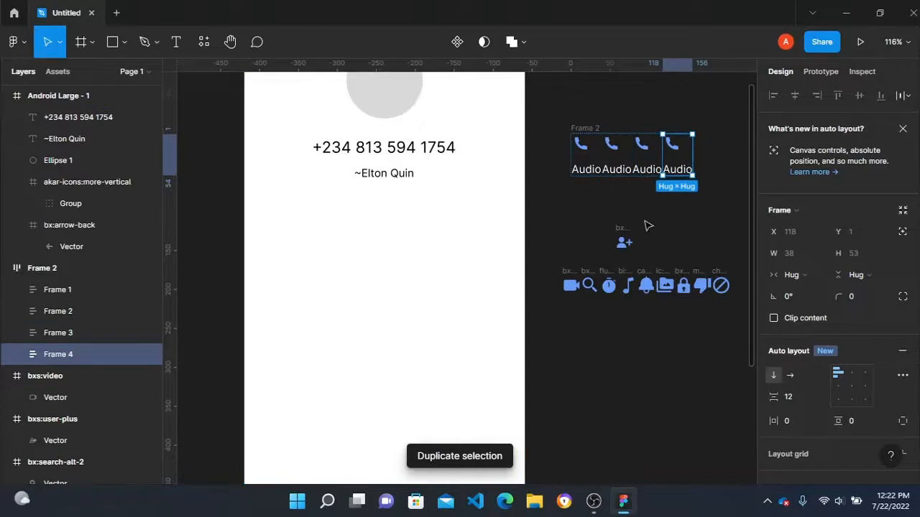
scroll(551, 185, "right", 2)
left_click(725, 180)
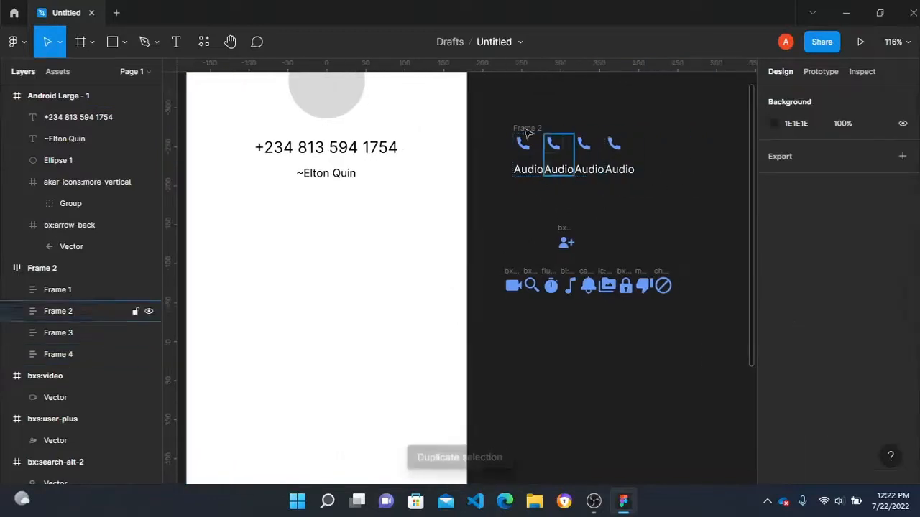
Step: Adjust the horizontal spacing between the four Audio buttons in the row's auto layout
left_click(527, 130)
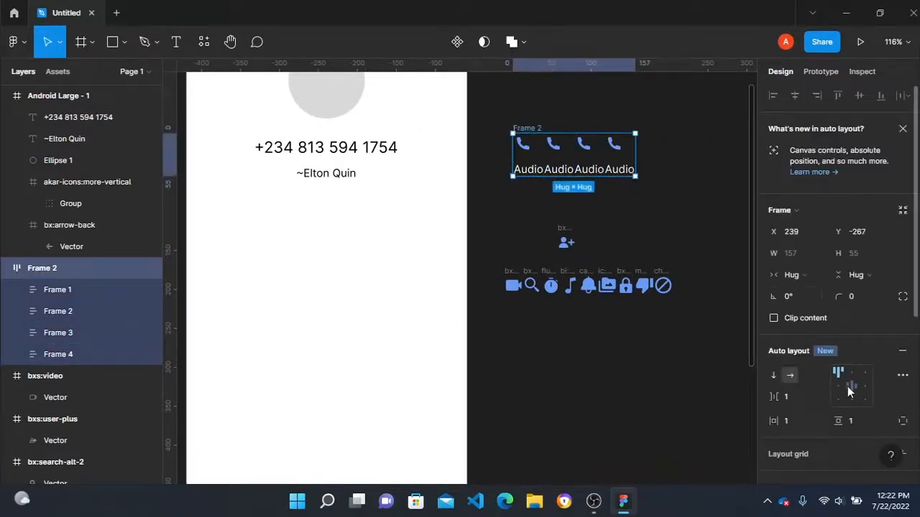
left_click(796, 400)
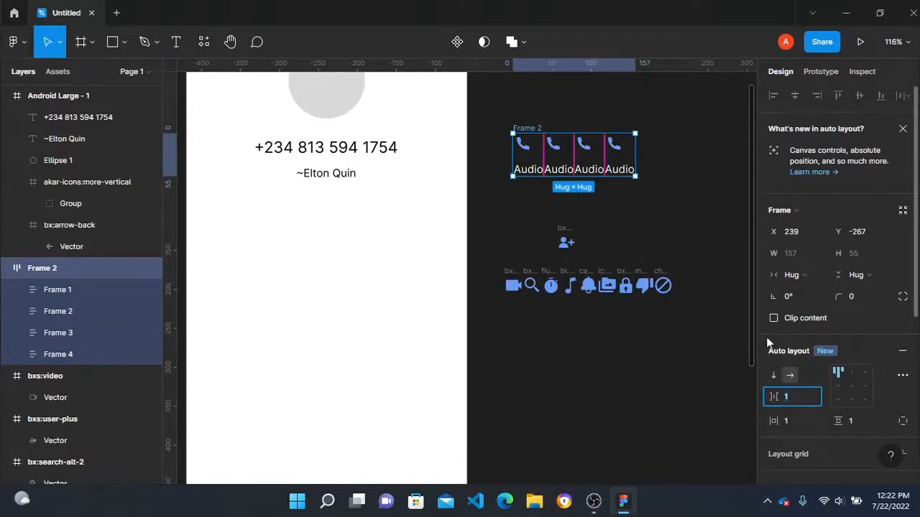
key("Return")
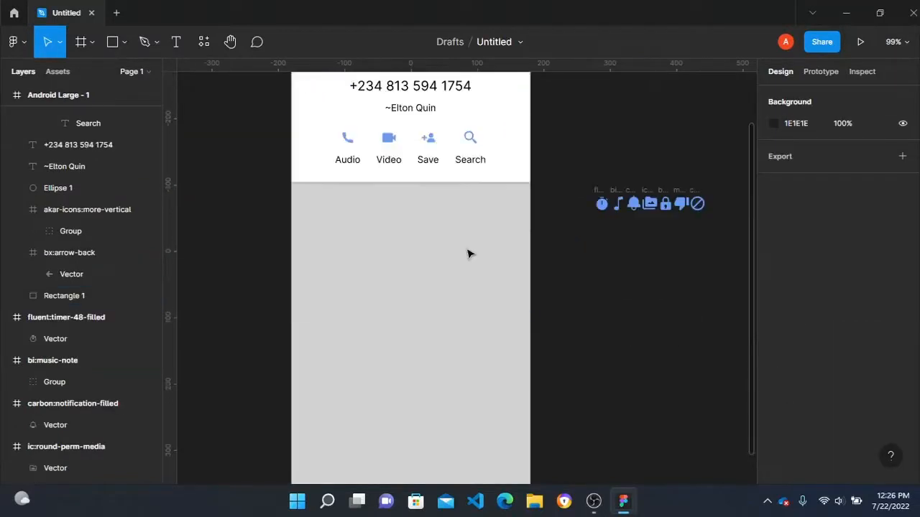
Step: Duplicate the white 360 × 305 header rectangle and place the copy below it on the grey part of the frame
left_click(507, 128)
scroll(507, 129, "up", 2)
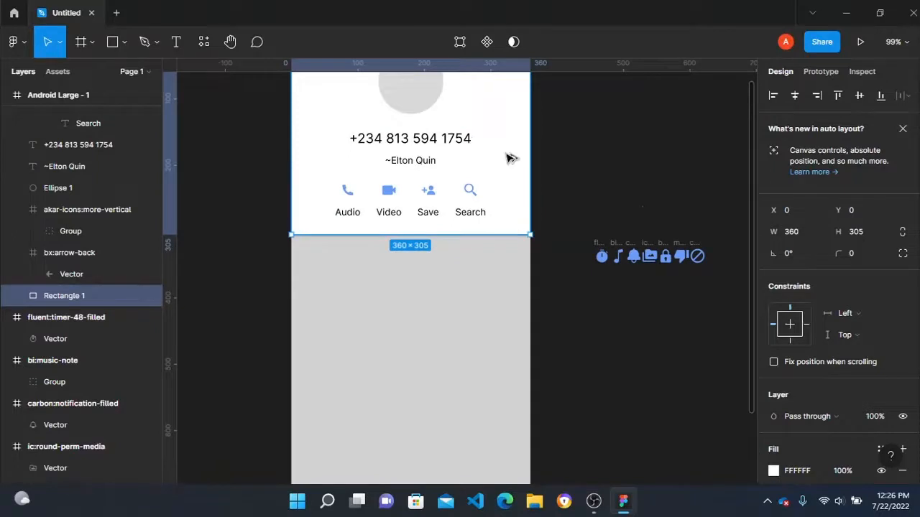
left_click_drag(507, 158, 507, 367)
scroll(546, 312, "down", 5)
scroll(493, 276, "up", 3)
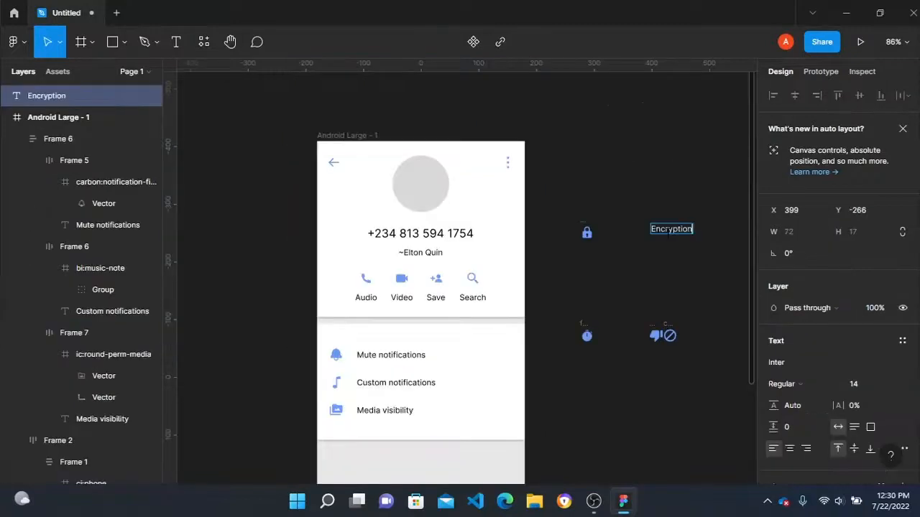
Step: Duplicate the Encryption text just below at Y -230 and change the copy to "Messages and calls are end-to-end encrypted. Tap to verify."
left_click(673, 232)
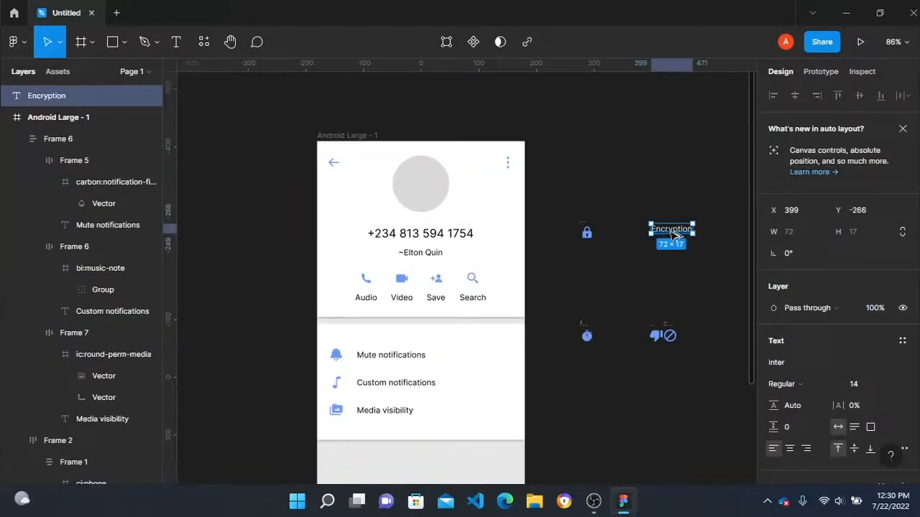
left_click_drag(673, 235, 673, 256)
double_click(672, 255)
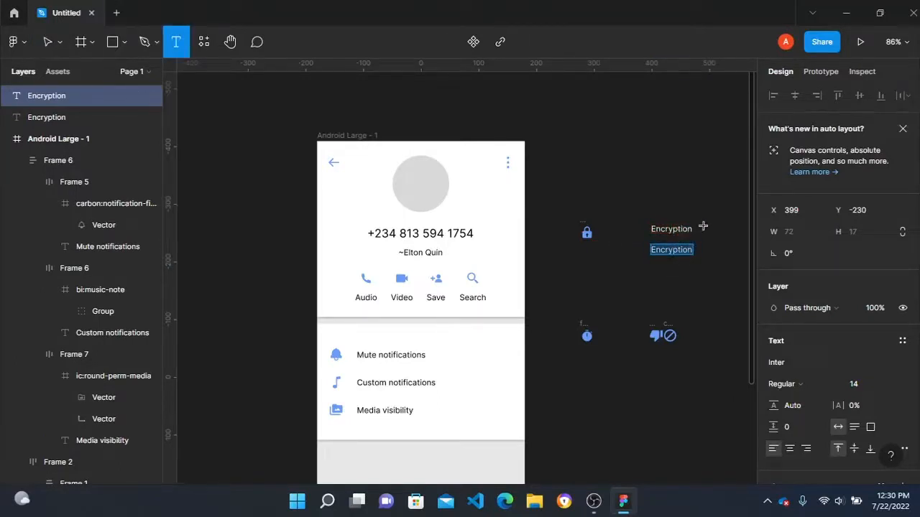
type("Message")
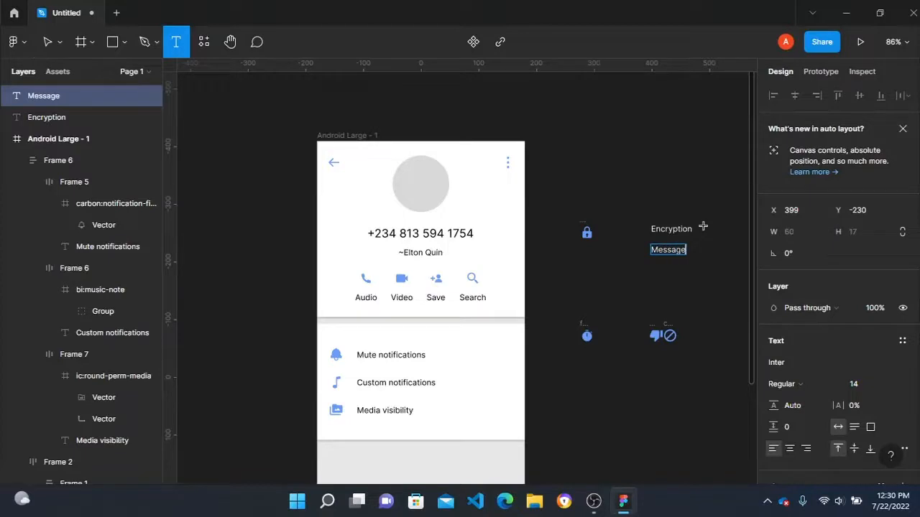
type("s and c")
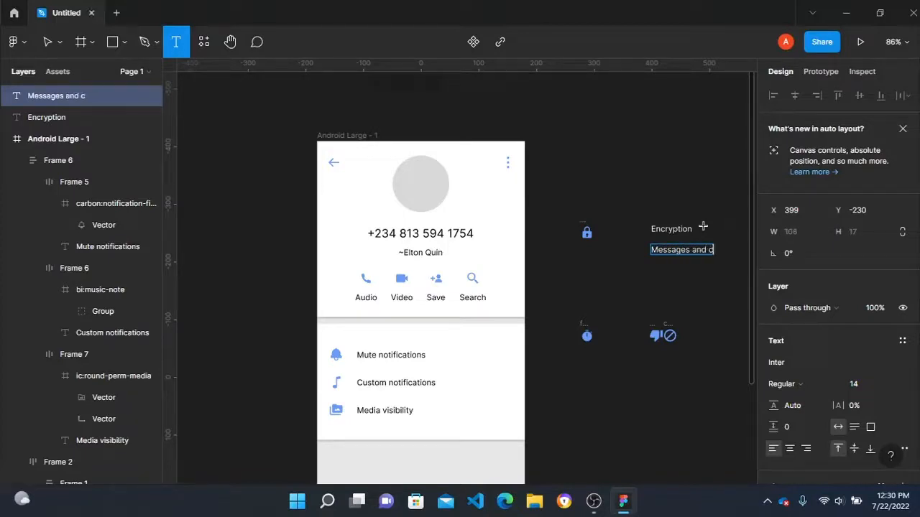
type("alls are en")
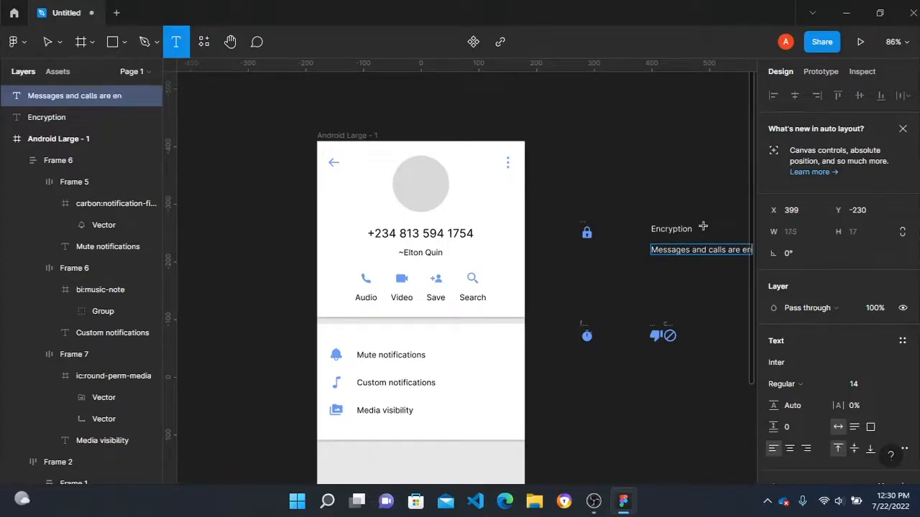
type("d-to-en")
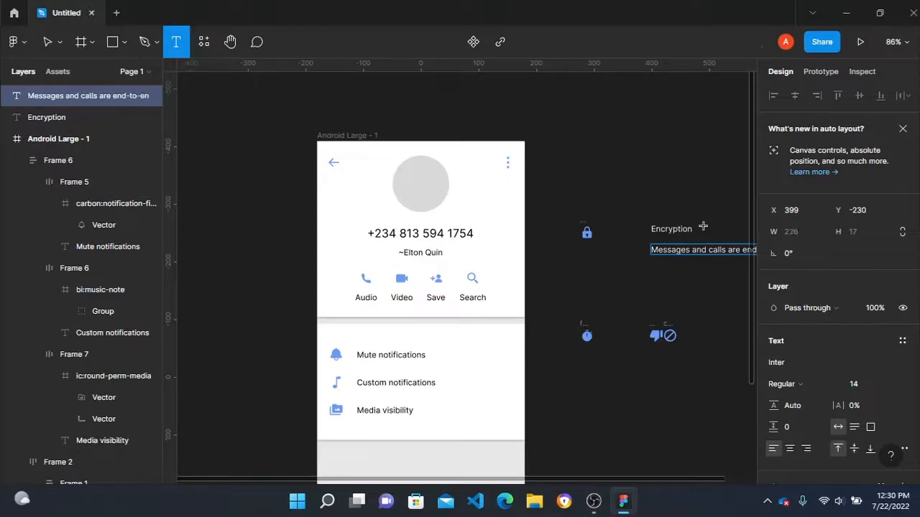
type("d e")
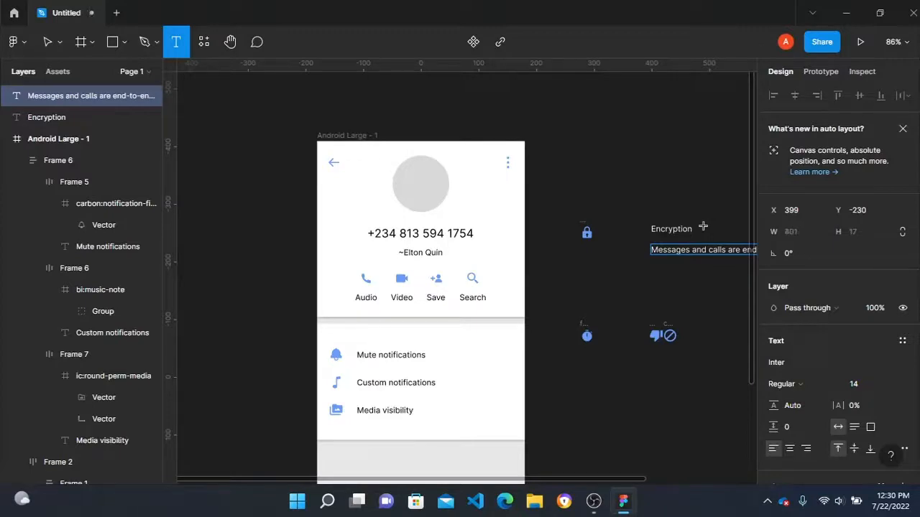
scroll(702, 227, "right", 4)
left_click(613, 281)
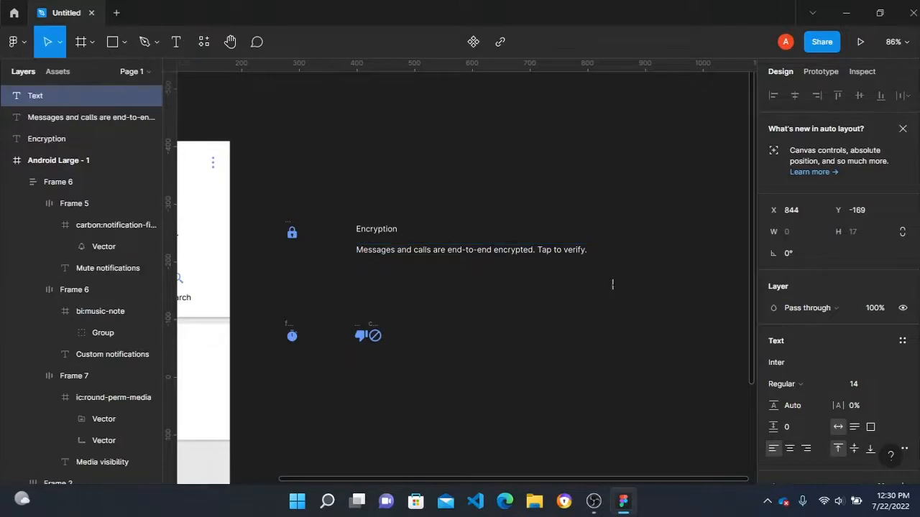
left_click(553, 306)
Step: Narrow the encryption description text to a width of 275 so it wraps, and move it beside the phone frame at about X 399, Y 537
left_click_drag(574, 249, 498, 271)
scroll(489, 275, "left", 2)
scroll(490, 277, "left", 1)
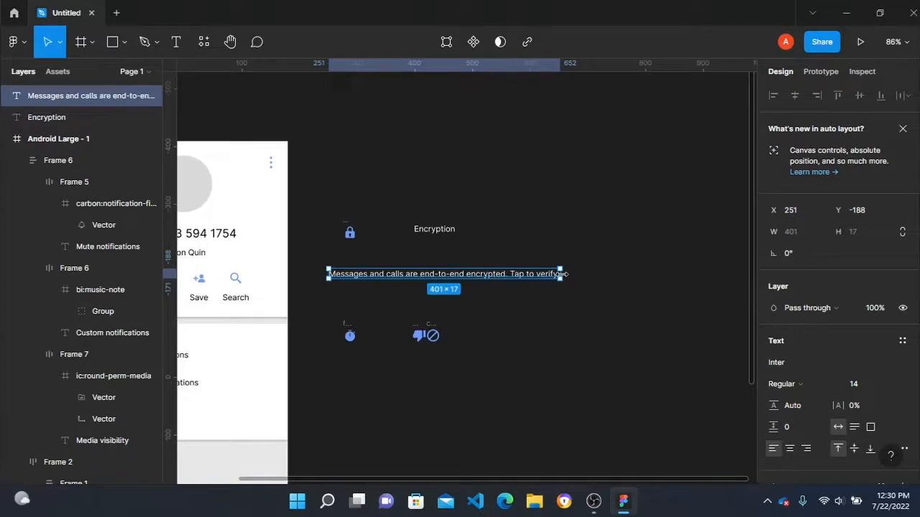
left_click_drag(564, 273, 488, 274)
left_click_drag(388, 280, 610, 291)
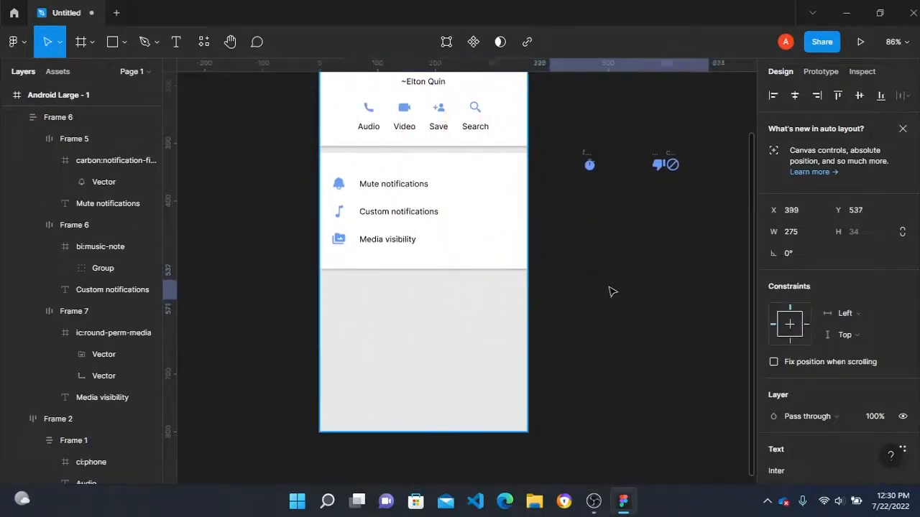
Step: Duplicate the white rectangle behind the notification options and place the copy below it at X 0, Y 530
left_click(457, 227)
left_click_drag(460, 230, 438, 353)
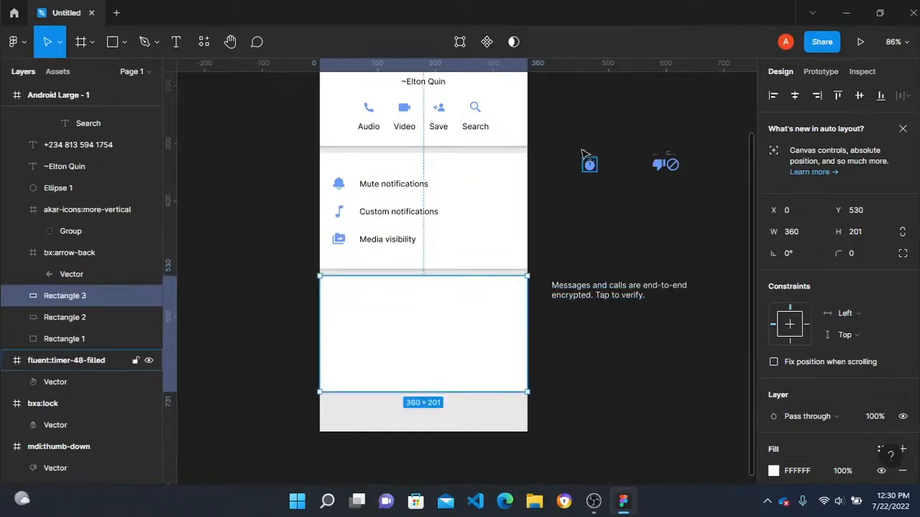
Step: Move the timer icon down to about X 264, Y 25, away from the lock icon and Encryption text
left_click_drag(588, 162, 582, 227)
scroll(637, 231, "up", 2)
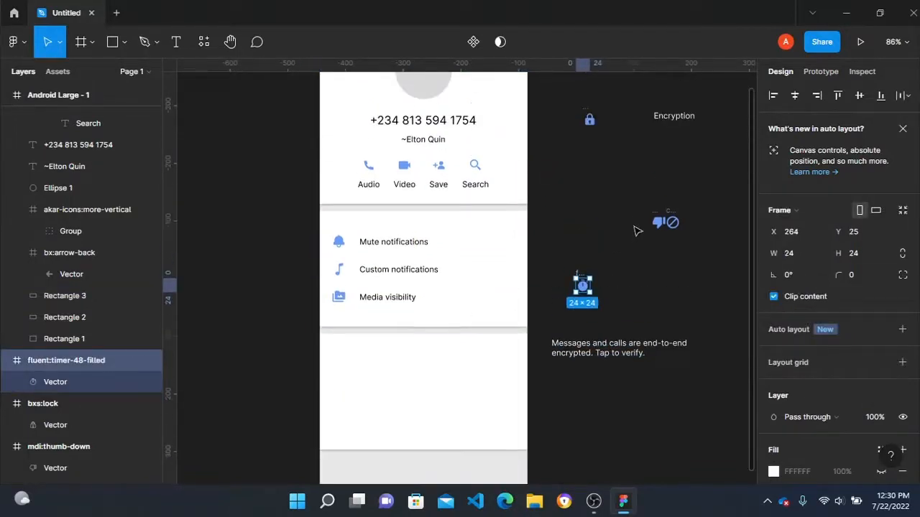
scroll(644, 163, "up", 1)
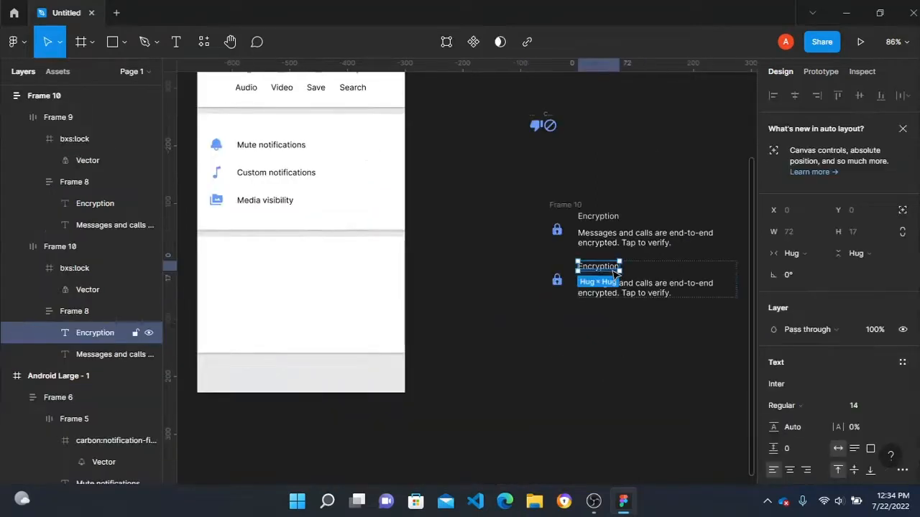
Step: In the lower copied lock item, set the heading to "Track duration" and the description to "Tell me how long this person spent online."
left_click(616, 267)
type("Tra")
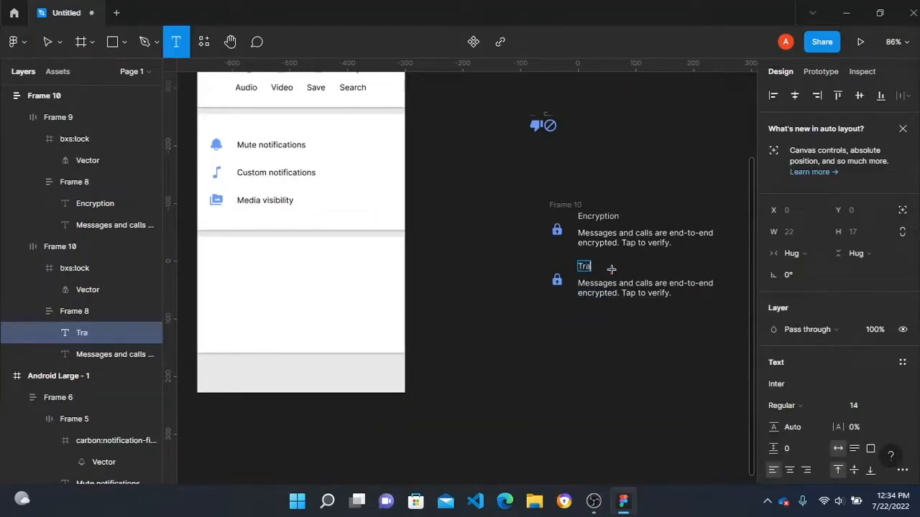
type("ck duration")
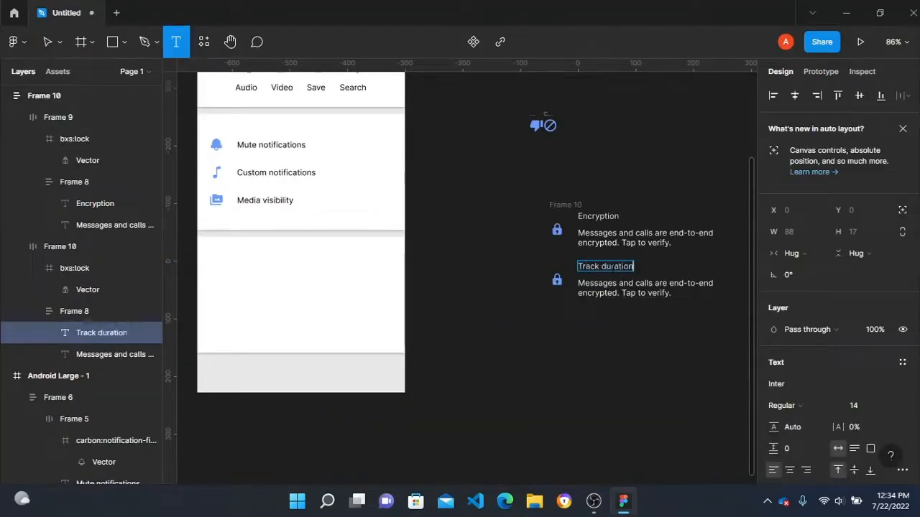
left_click_drag(672, 293, 575, 274)
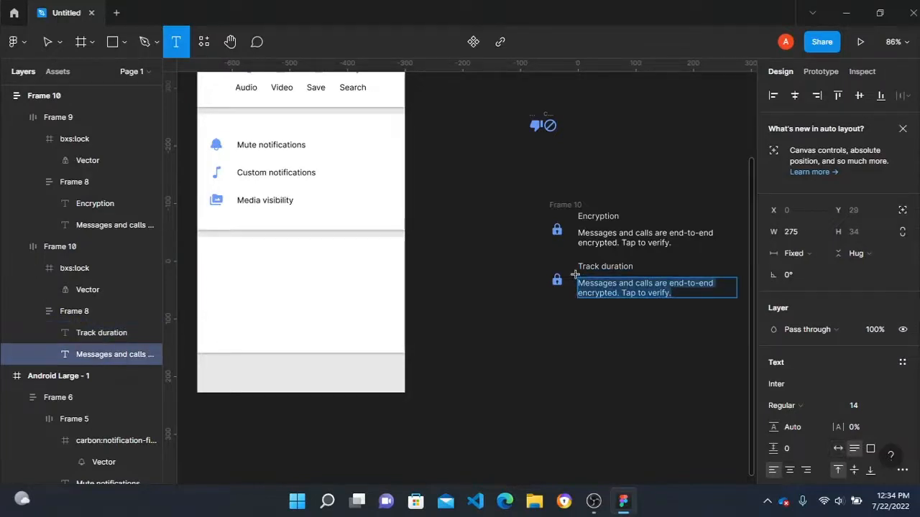
type("Tell")
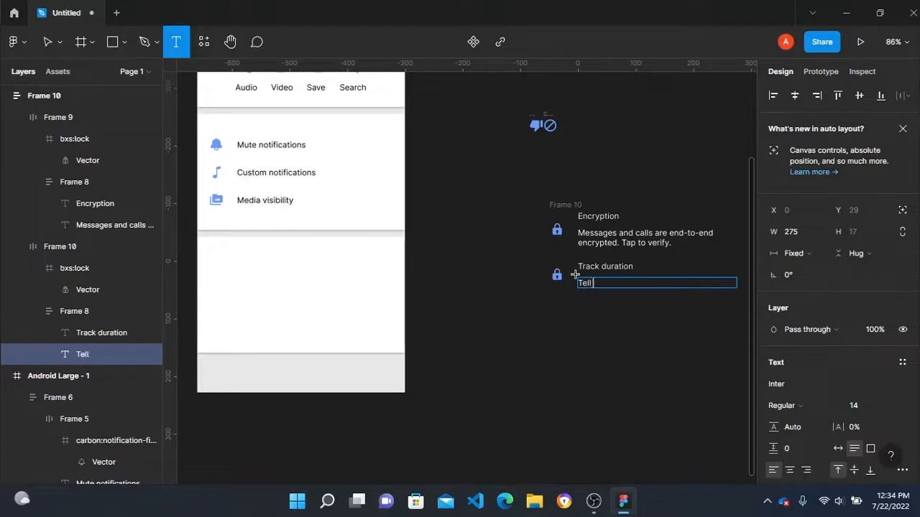
type(" me how l")
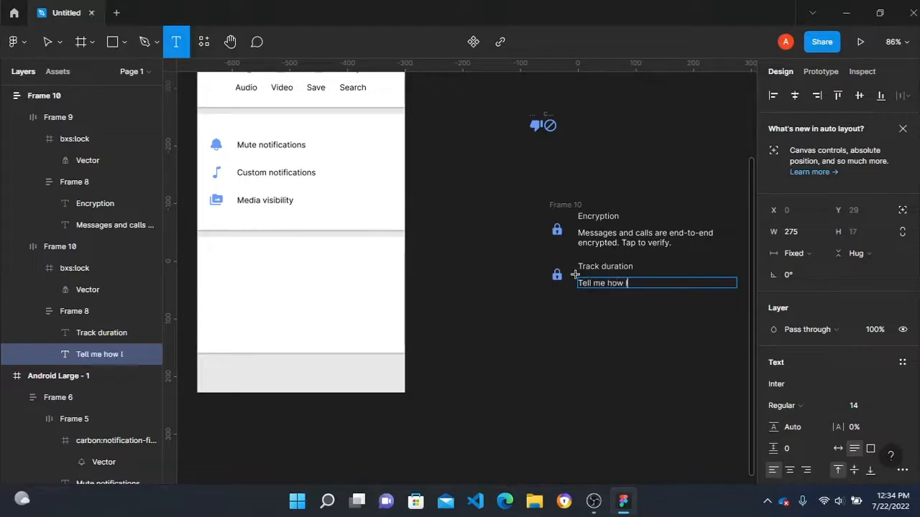
type("ong this person spent")
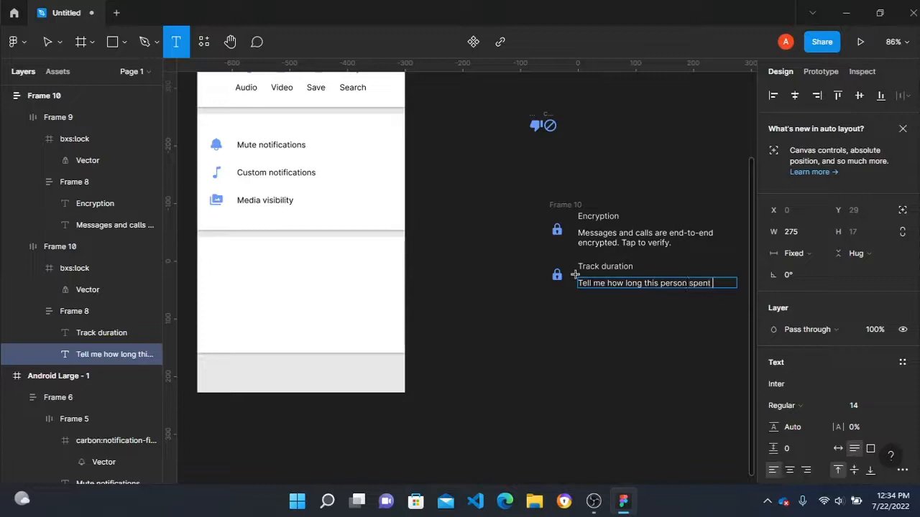
type(" online.")
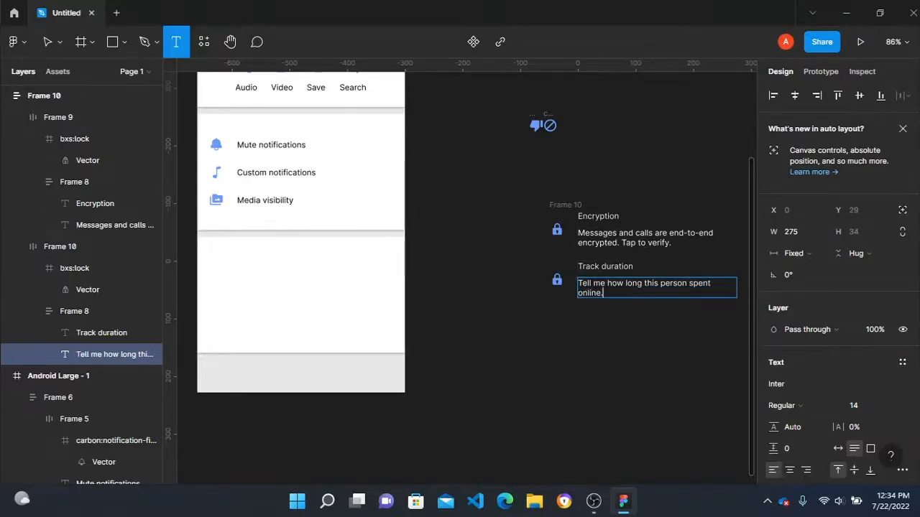
left_click(671, 166)
Step: Move the list with the Encryption and Track duration items onto the third white card of the phone frame
left_click_drag(558, 206, 401, 251)
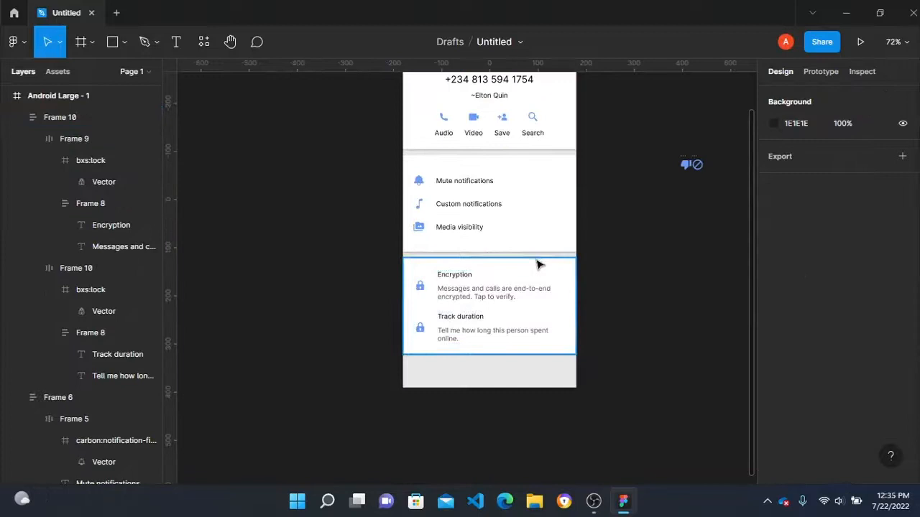
Step: Duplicate the white card behind the Encryption and Track duration items and place the copy just below it at X -180, Y 334
left_click(537, 261)
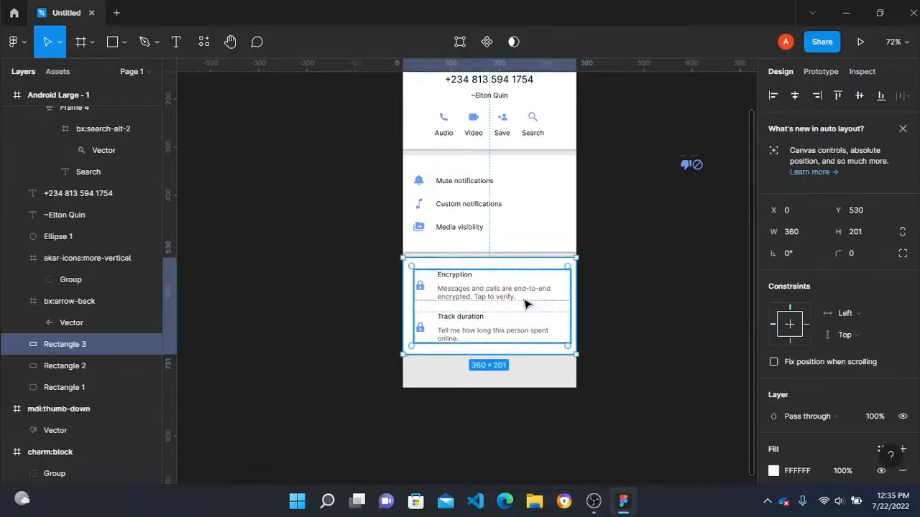
left_click_drag(525, 305, 522, 411, "alt")
key("ctrl+z")
left_click(515, 399)
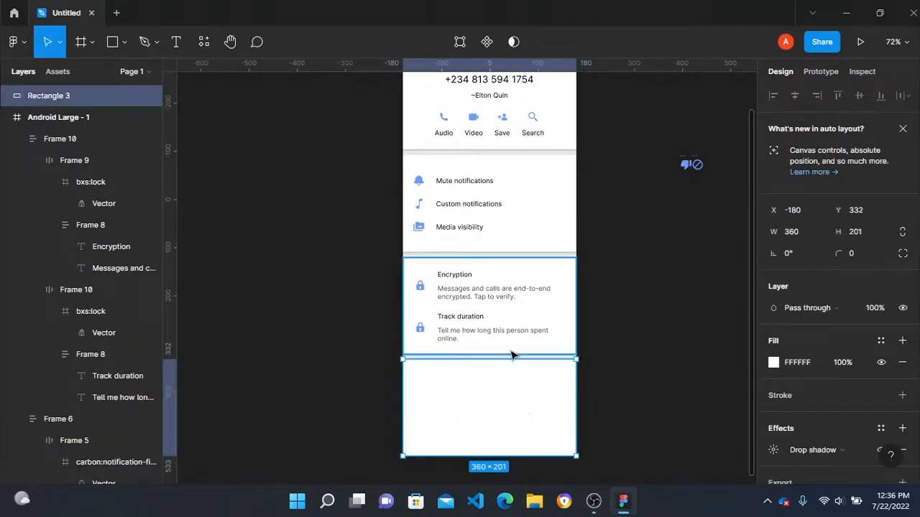
left_click_drag(512, 354, 513, 353)
left_click(648, 366)
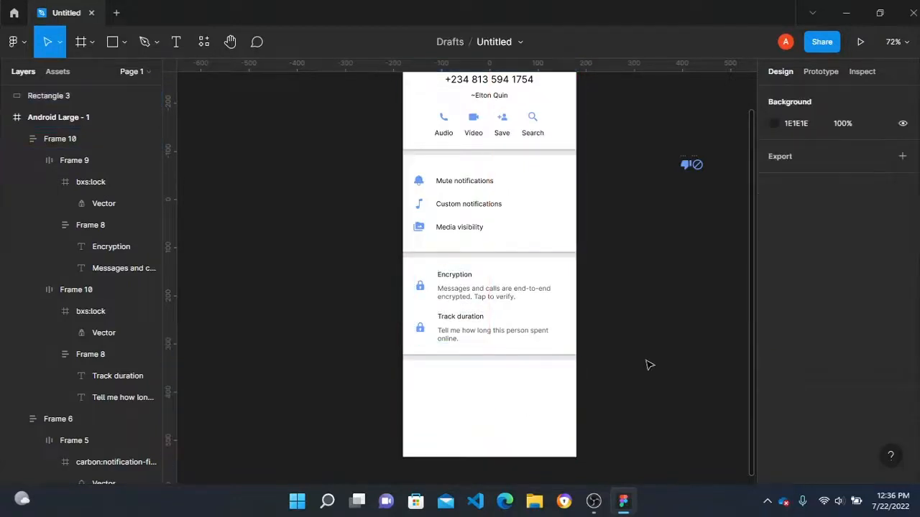
Step: Shorten the lowest white card from its lower edge to a height of 129
left_click(502, 438)
left_click_drag(497, 456, 497, 422)
left_click(652, 316)
Step: Move the thumbs-down icon down and away from the block icon to about X 322, Y 197
scroll(653, 317, "up", 8)
scroll(652, 316, "down", 5)
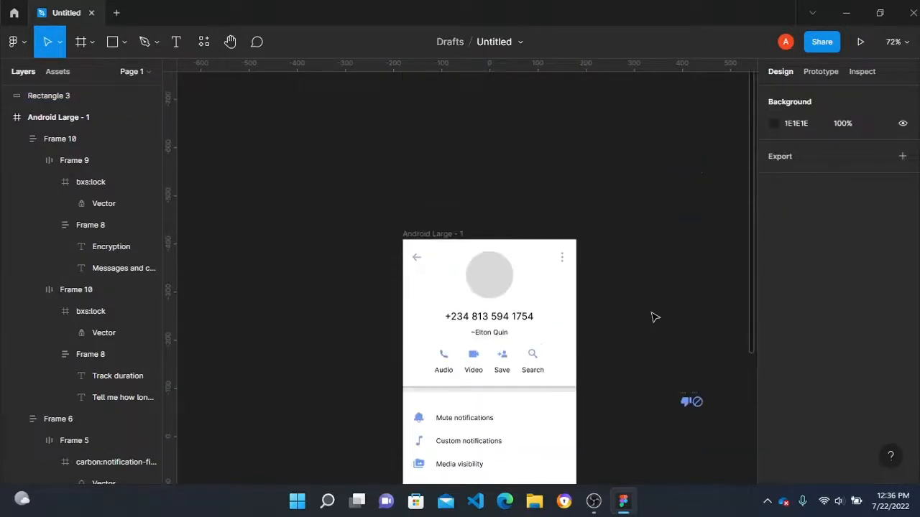
left_click_drag(688, 268, 656, 395)
scroll(656, 388, "down", 4)
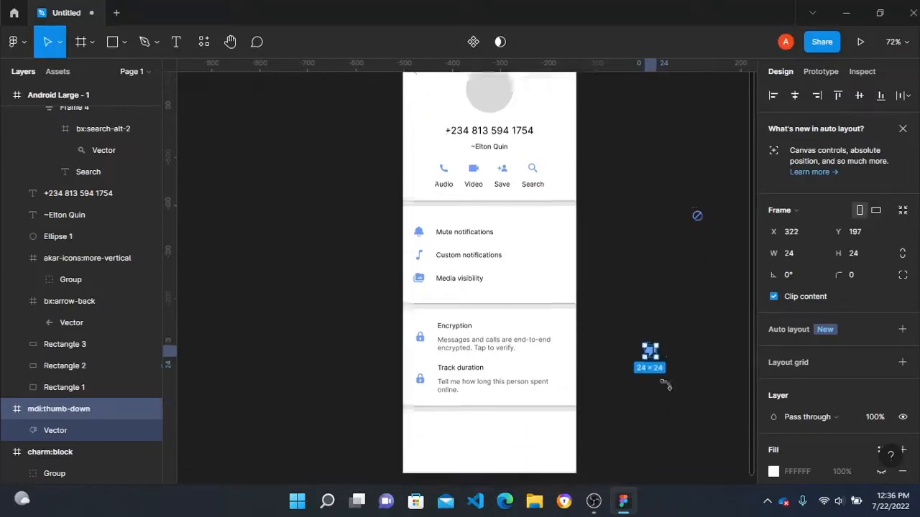
Step: Add a "Block" text on the canvas near the block icon and append the contact's phone number copied from the screen header
key("t")
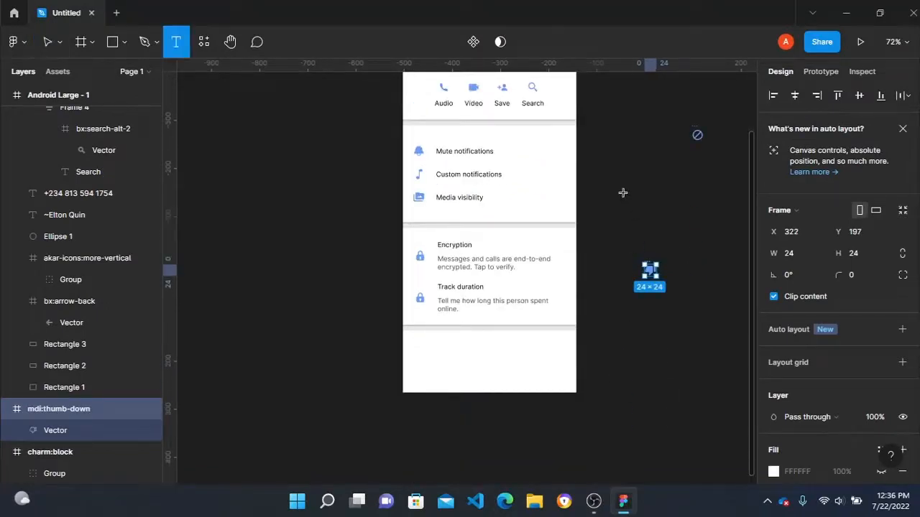
left_click(622, 191)
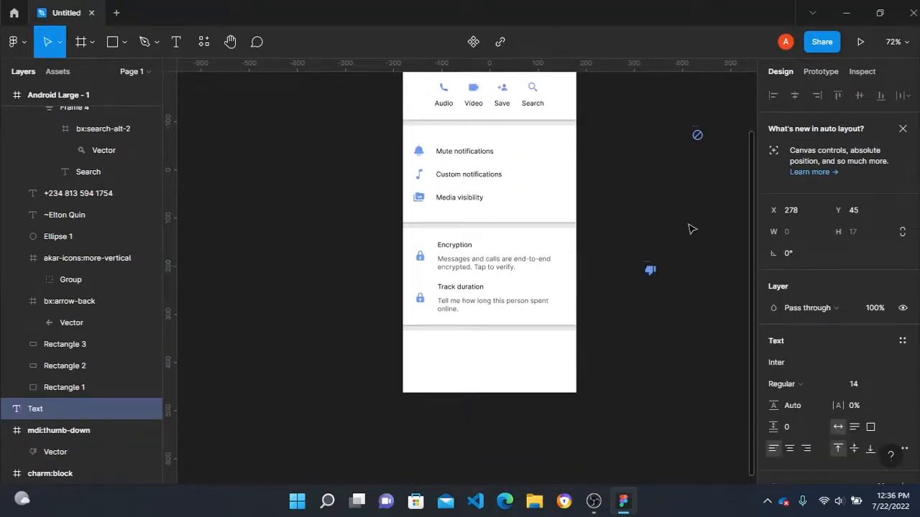
type("Block")
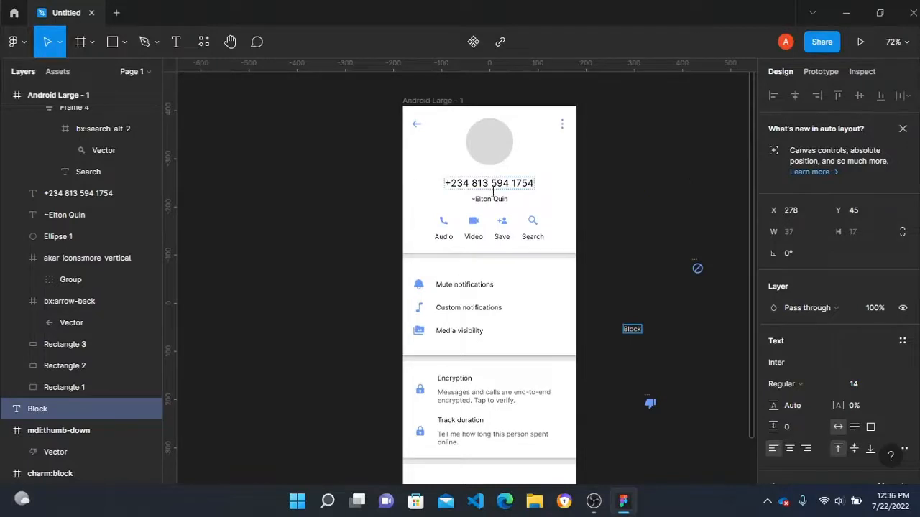
double_click(532, 183)
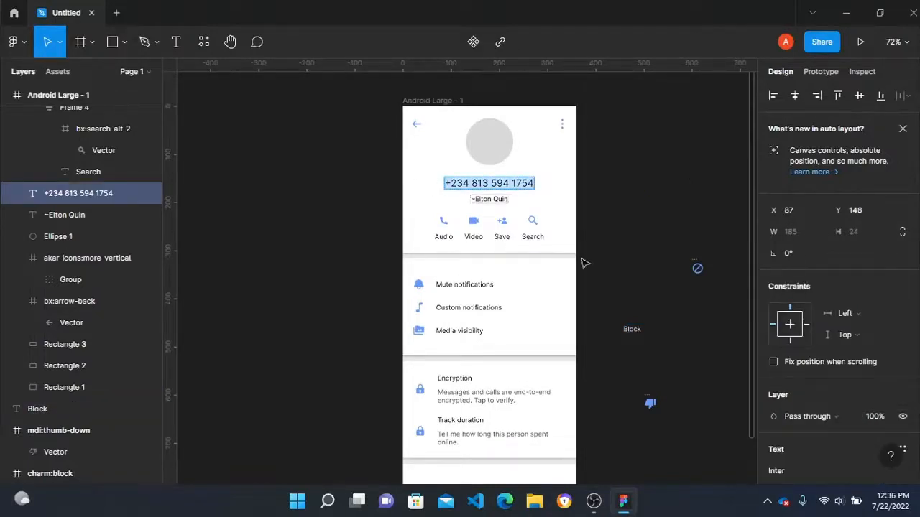
left_click(631, 329)
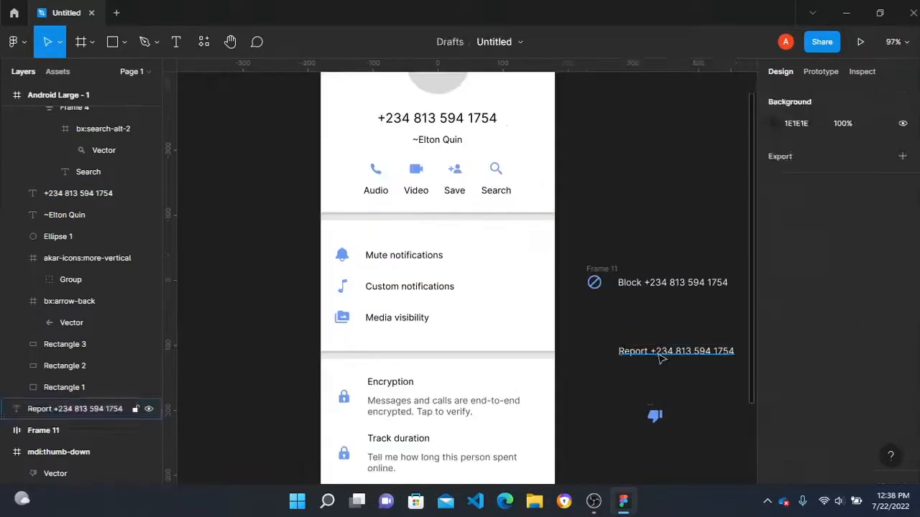
Step: Move the thumbs-down icon in front of the Report text, at X 229, Y 100
left_click(661, 354)
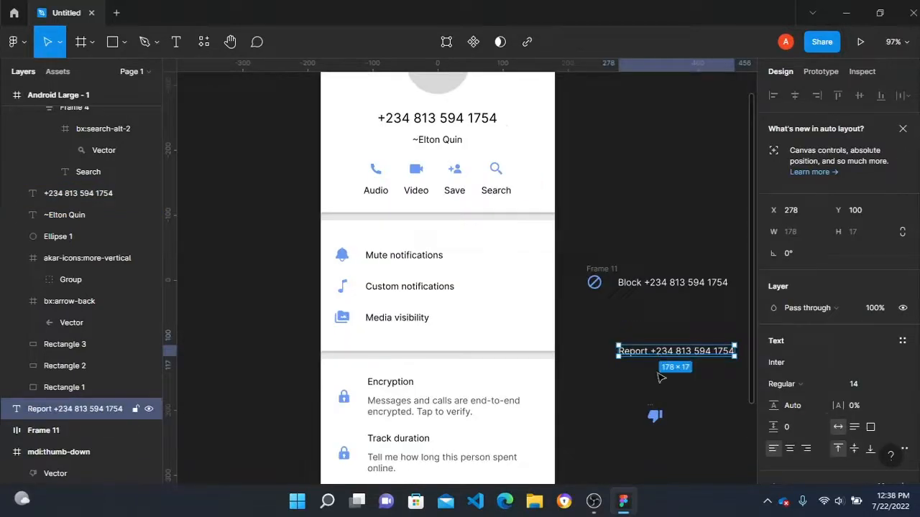
left_click_drag(653, 414, 678, 378)
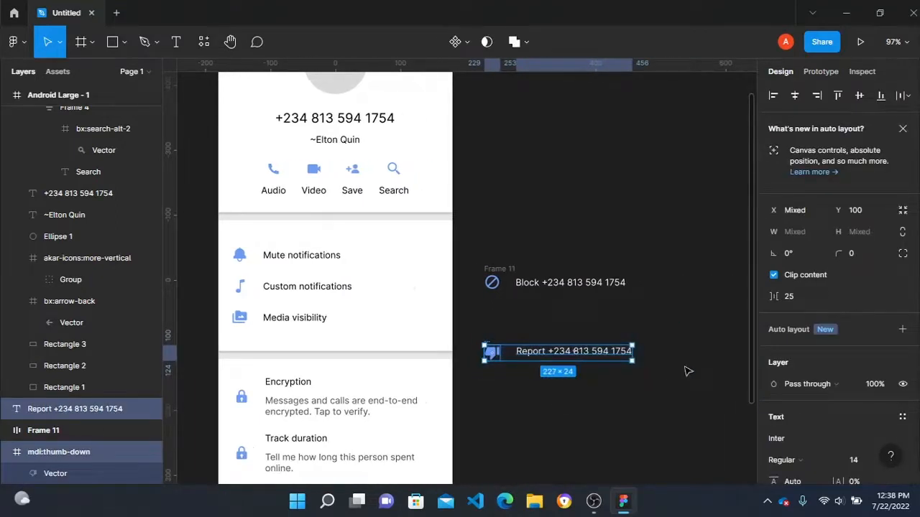
key("ctrl+a")
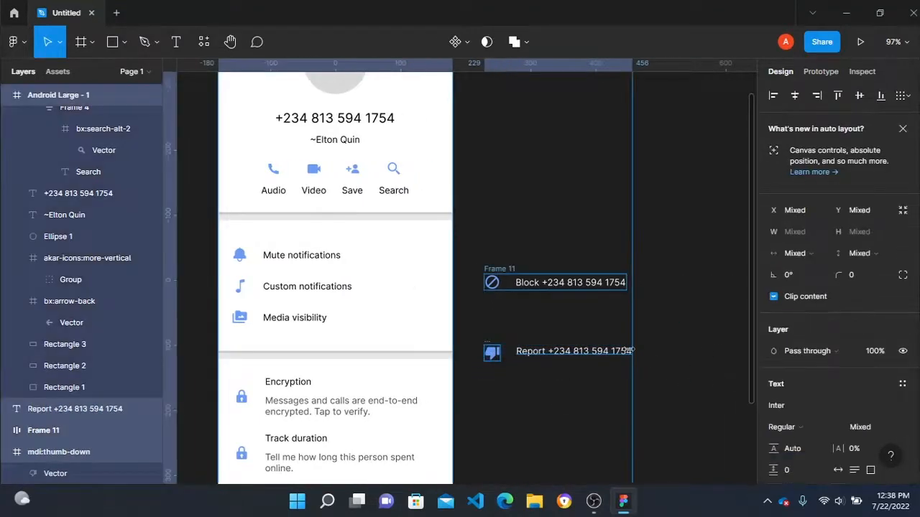
left_click(669, 375)
Step: Combine the thumbs-down icon and the Report text in a horizontal auto layout with 24 spacing between items
left_click(524, 351)
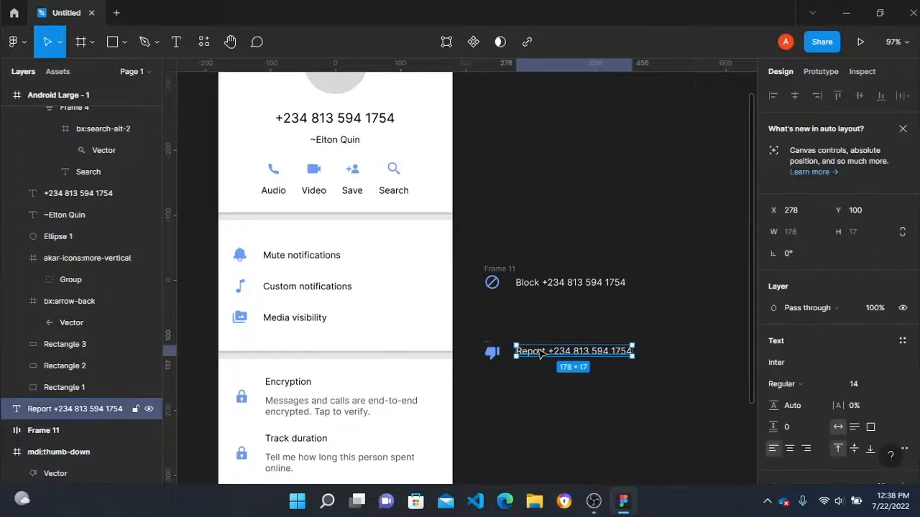
left_click(488, 349, "shift")
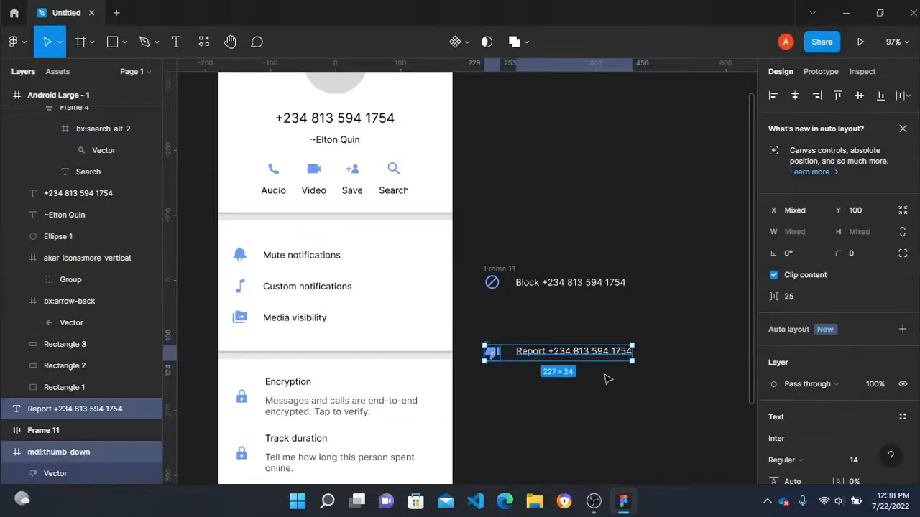
key("shift+a")
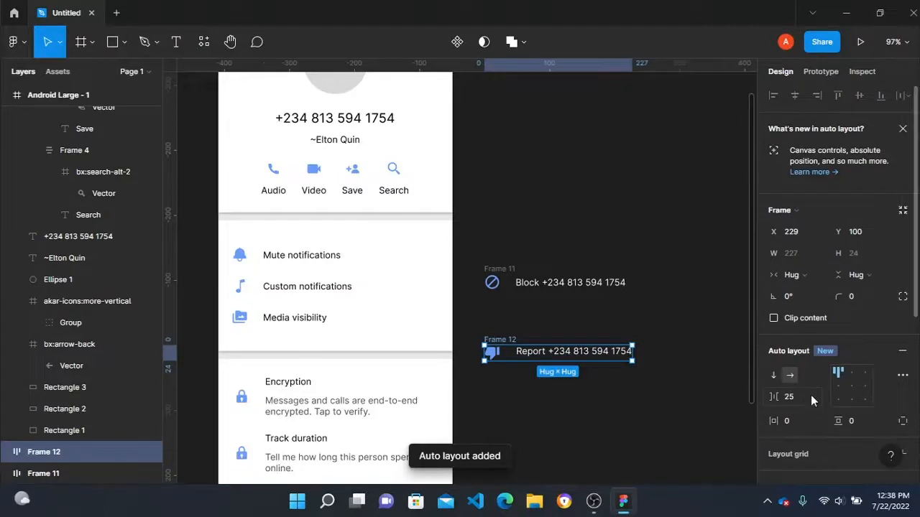
left_click(710, 283)
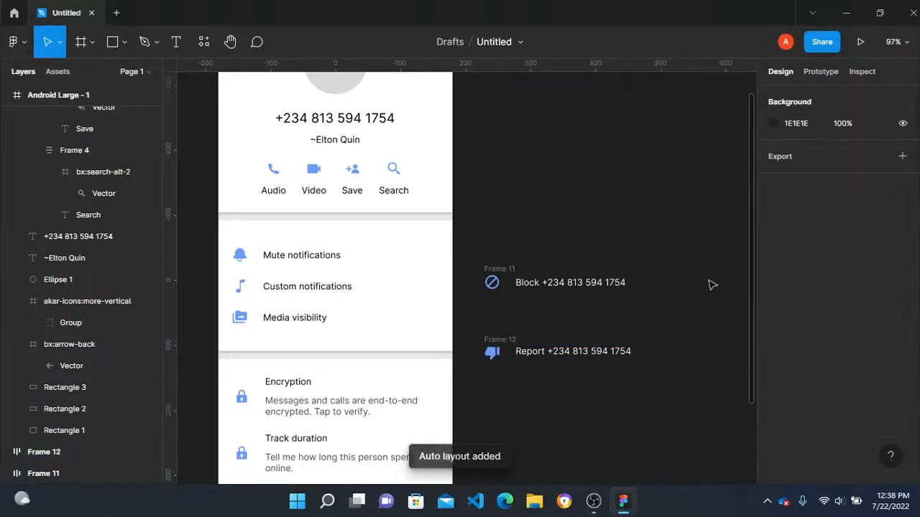
Step: Stack the Block and Report rows in a vertical auto layout with 24 spacing between items
left_click(485, 269)
left_click_drag(474, 240, 663, 396)
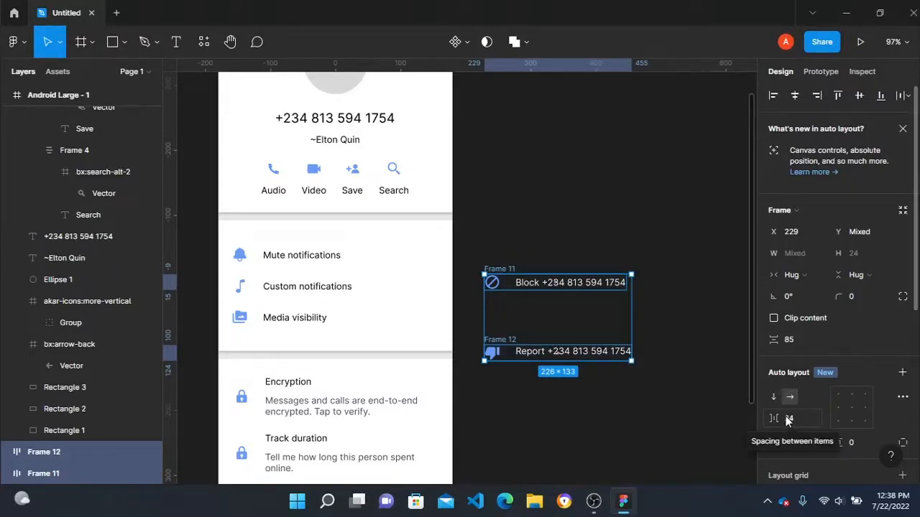
key("shift+a")
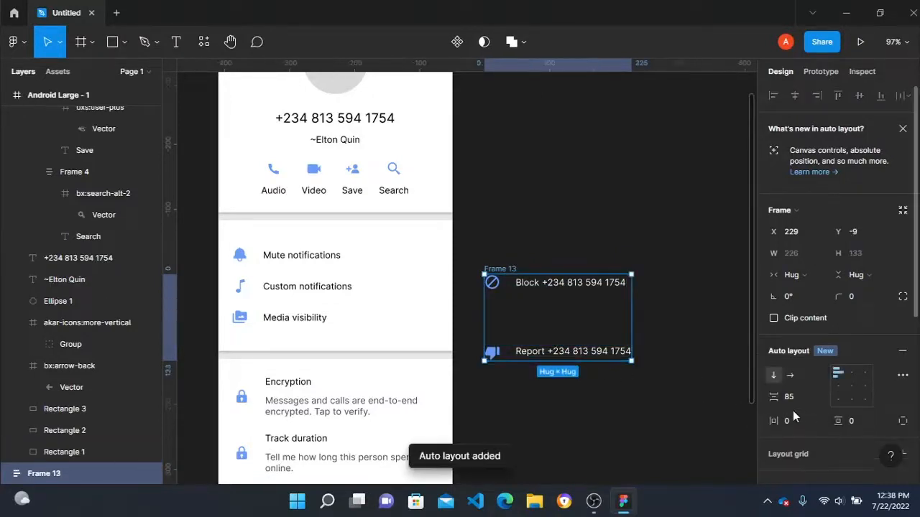
left_click(804, 399)
key("BackSpace")
key("BackSpace")
type("24")
left_click(652, 239)
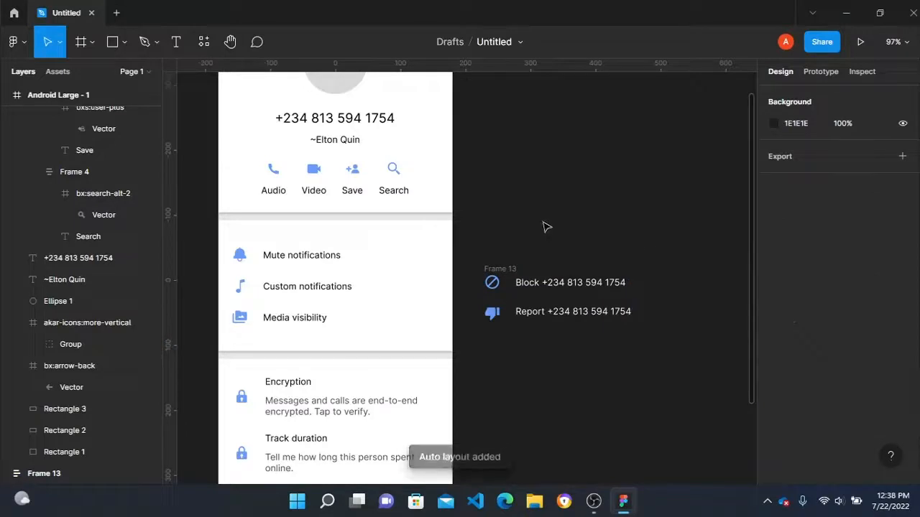
Step: Move the Block and Report list into the phone frame, over the lowest white card
left_click_drag(496, 276, 247, 320)
scroll(314, 220, "left", 1)
left_click(314, 220)
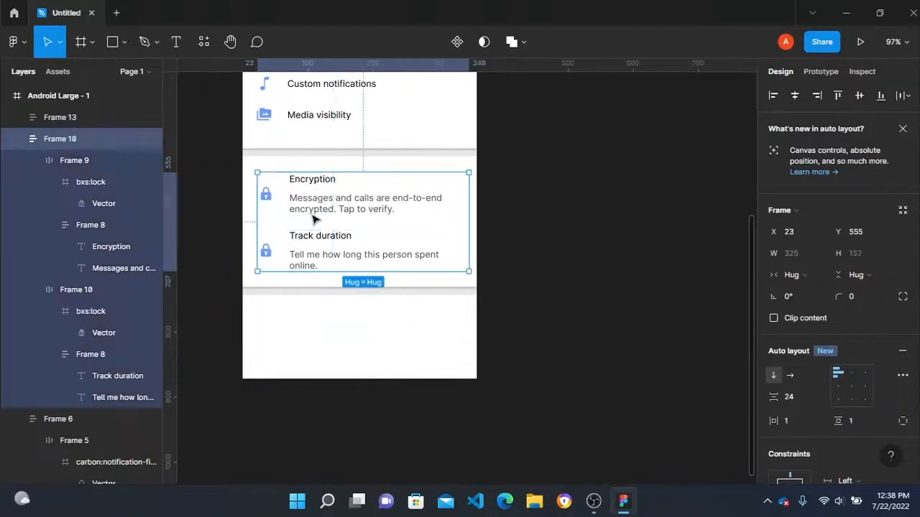
key("ctrl+v")
mouse_move(357, 271)
left_mouse_down()
mouse_move(349, 265)
mouse_move(343, 277)
left_mouse_up()
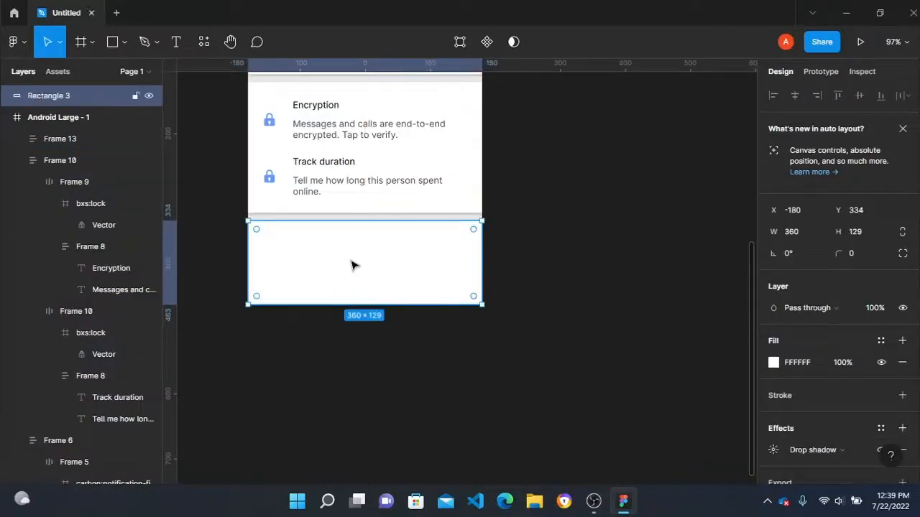
Step: Move all the screen's contents, including the lowest card, out of the phone frame to empty canvas on its right, at X 342
scroll(352, 266, "up", 5)
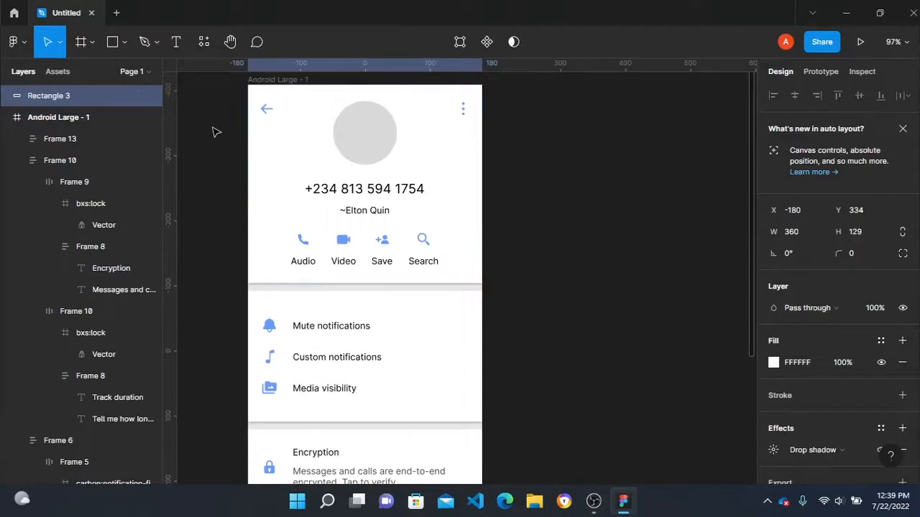
left_click_drag(214, 90, 524, 415)
scroll(527, 431, "down", 4)
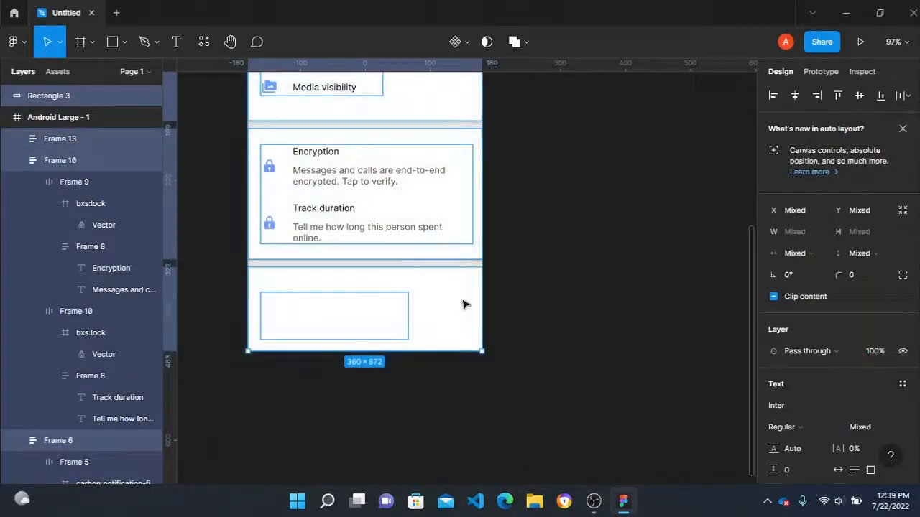
left_click_drag(408, 220, 567, 251)
scroll(566, 249, "down", 2)
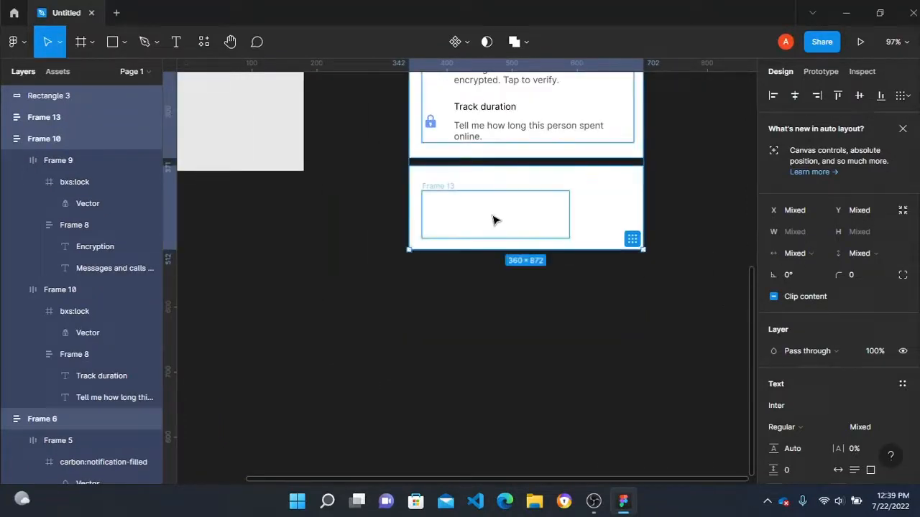
Step: Change the white text colour of the Block and Report list hidden behind the lowest card to black, 000000
left_click(491, 219)
right_click(491, 219, "ctrl")
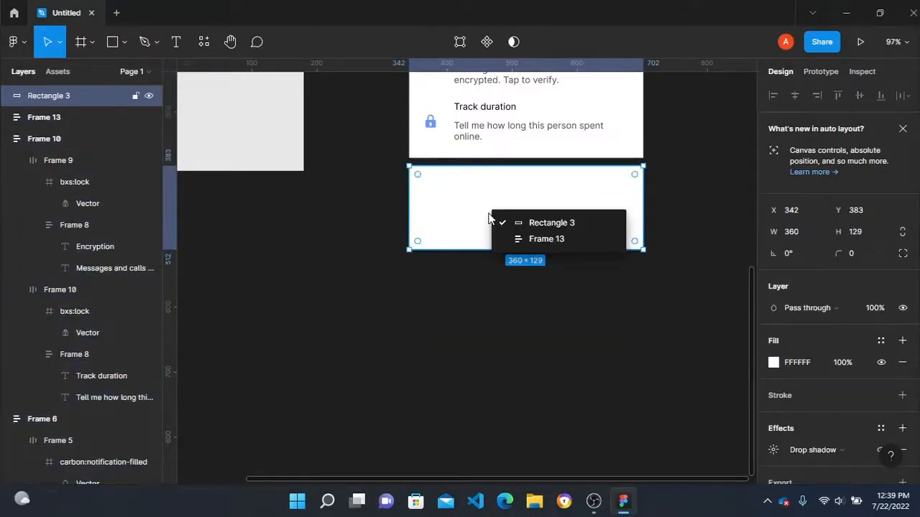
left_click(544, 240)
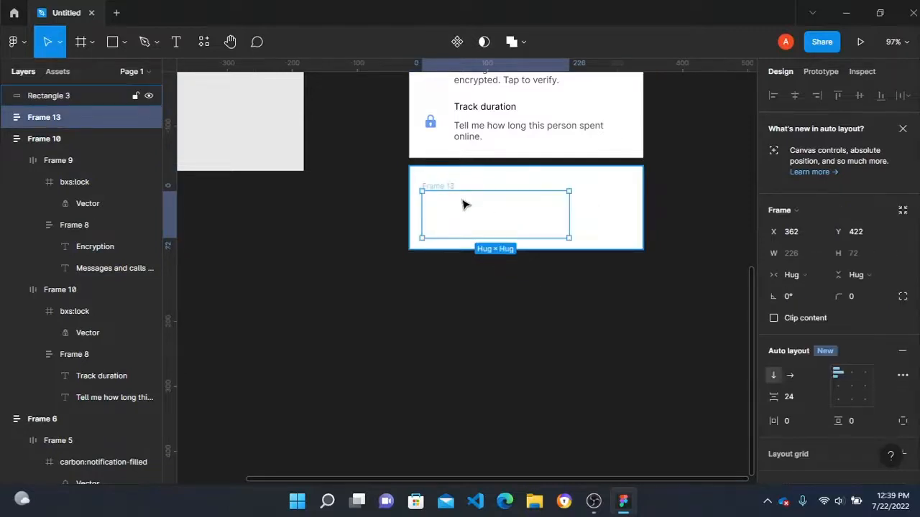
left_click(463, 205)
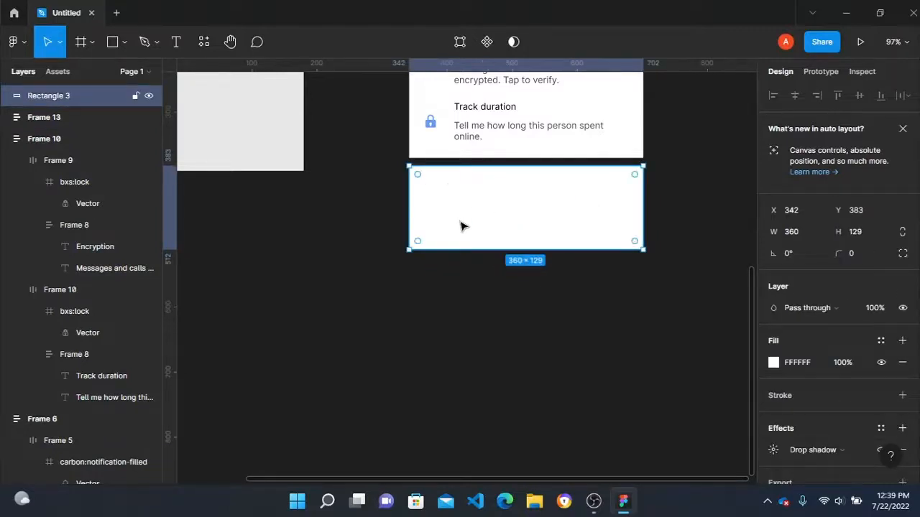
left_click(462, 223)
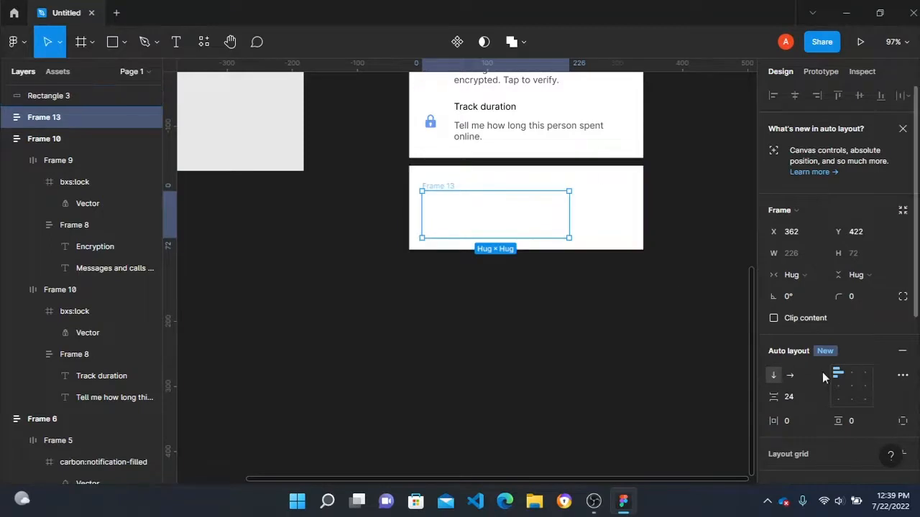
scroll(837, 373, "down", 4)
left_click(771, 366)
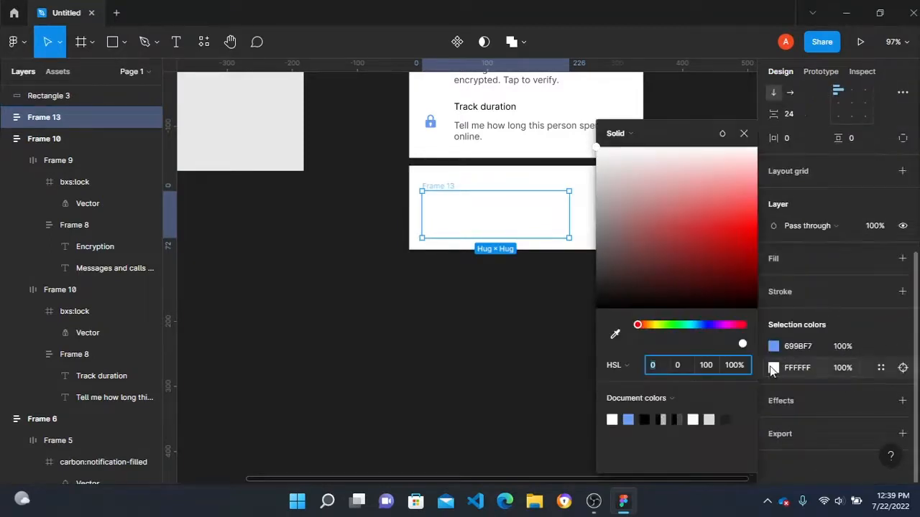
left_click_drag(673, 262, 596, 309)
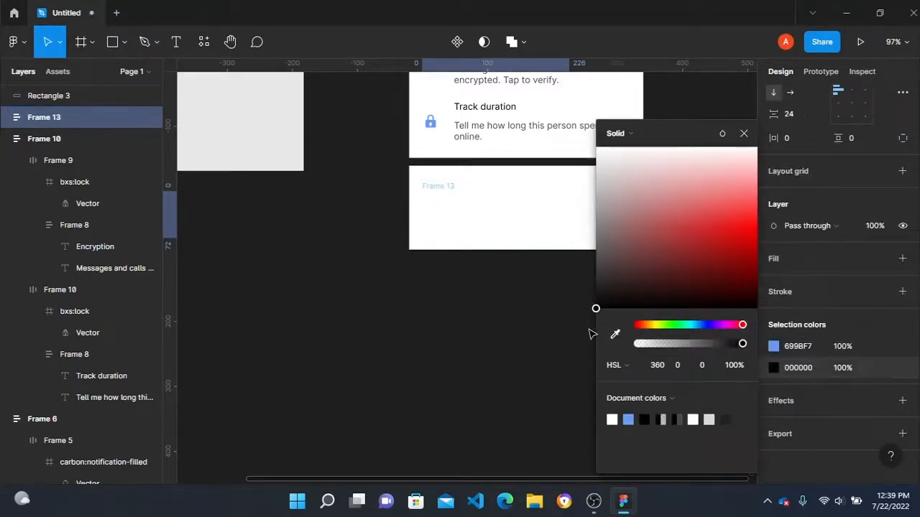
Step: Send the Block and Report list to the back of the layer order, and the lowest white card behind it
right_click(480, 216)
left_click(489, 179)
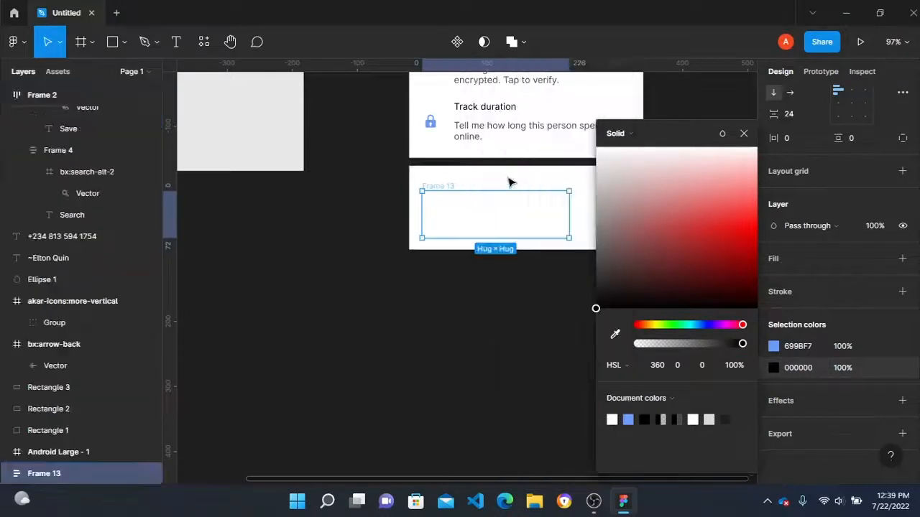
left_click(456, 276)
left_click(467, 209)
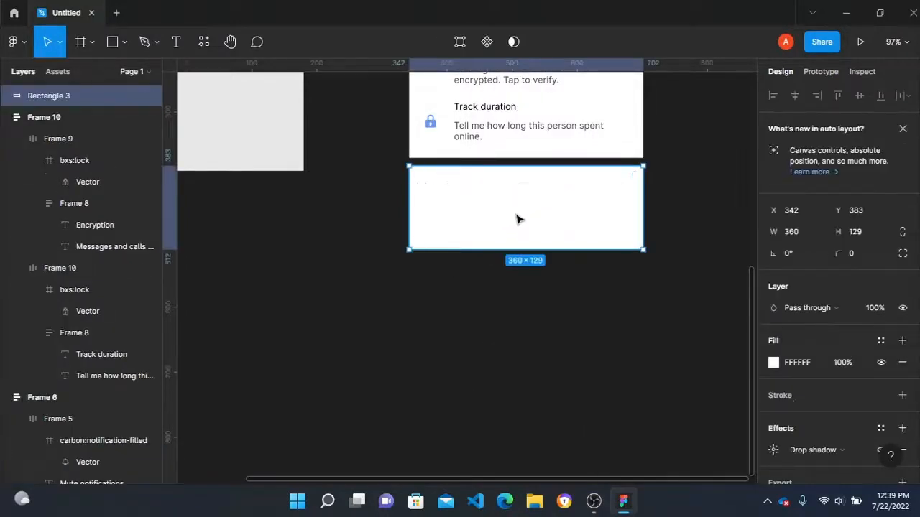
mouse_move(515, 218)
left_mouse_down()
mouse_move(522, 325)
mouse_move(517, 225)
left_mouse_up()
right_click(515, 214)
left_click(550, 213)
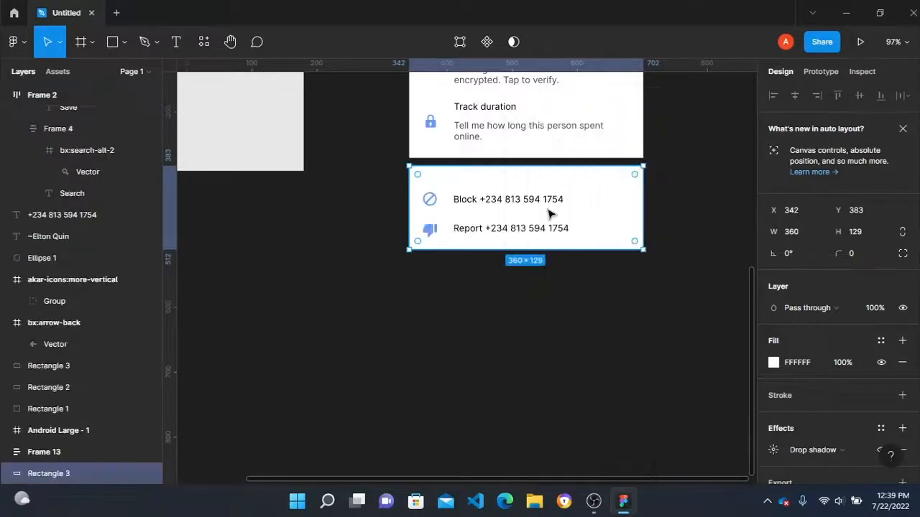
left_click(623, 287)
scroll(464, 240, "up", 1)
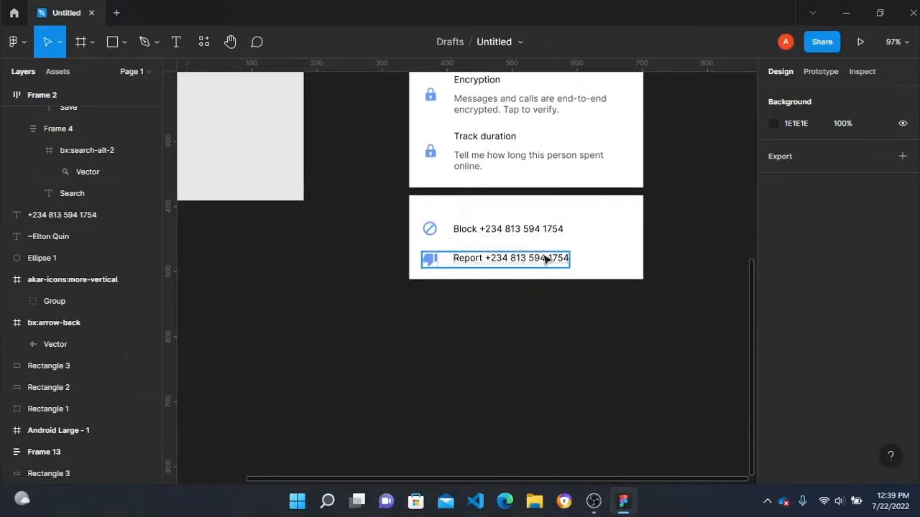
Step: Change the colour of the block icon's vector group in the Block row to red
left_click(433, 230, "ctrl")
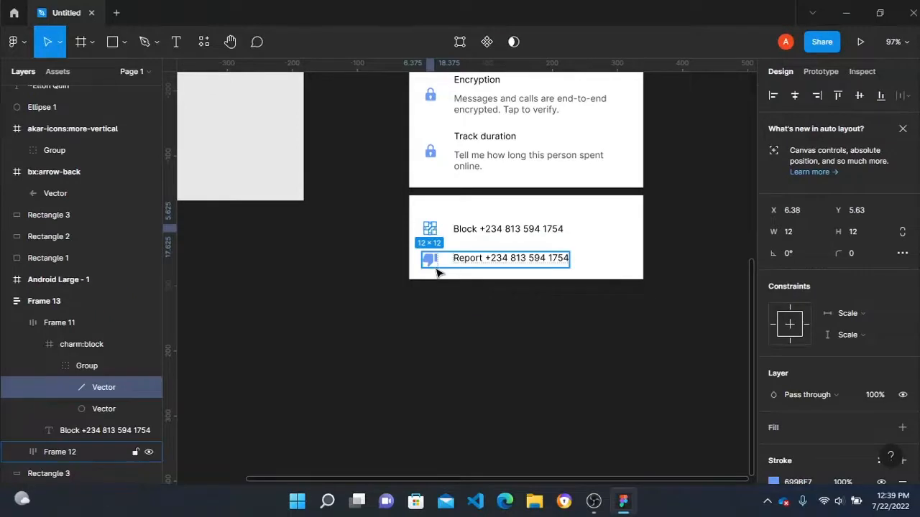
left_click(455, 208)
left_click(429, 234, "ctrl")
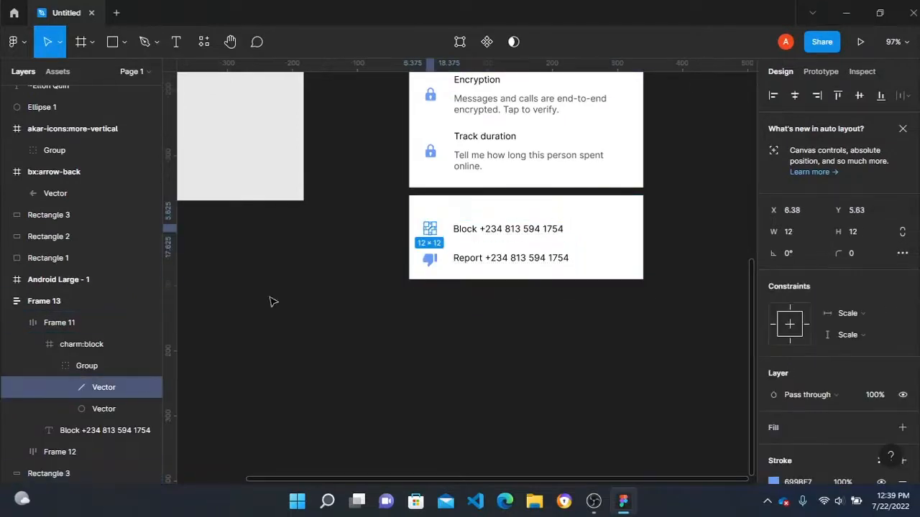
left_click(96, 371)
scroll(784, 370, "down", 4)
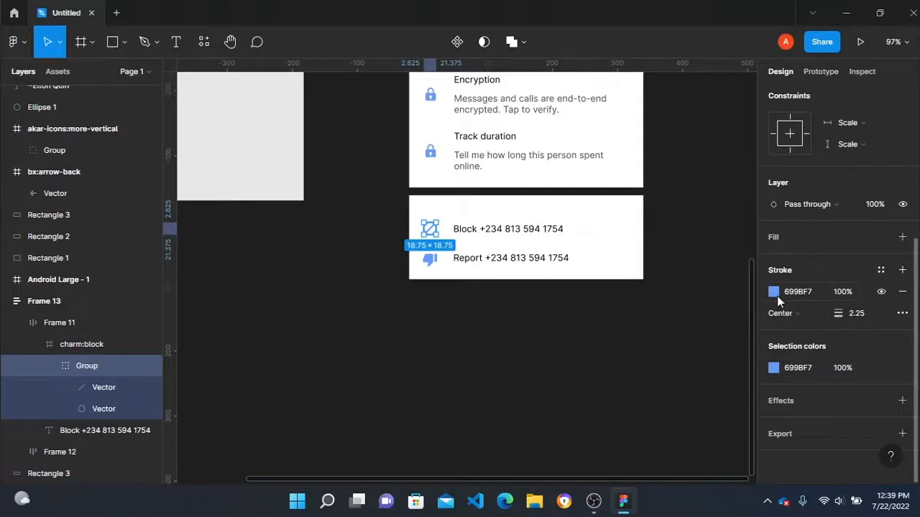
left_click(773, 368)
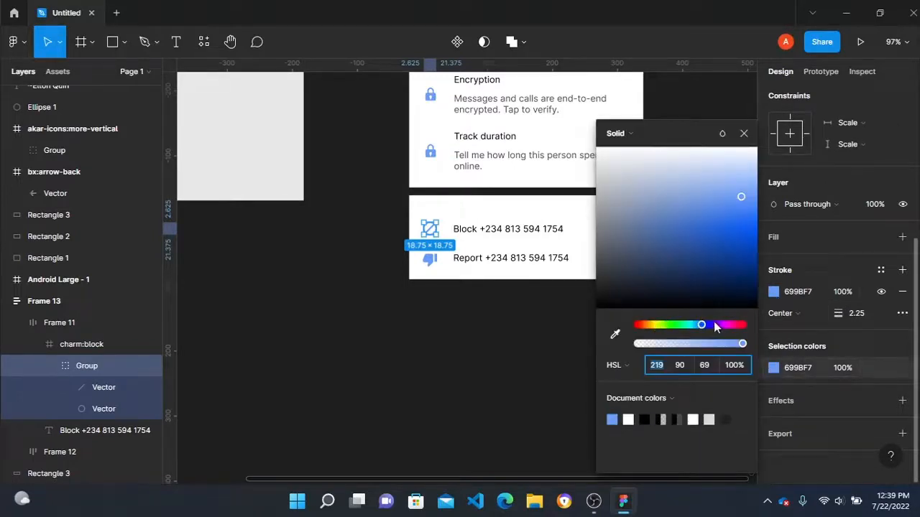
left_click(738, 325)
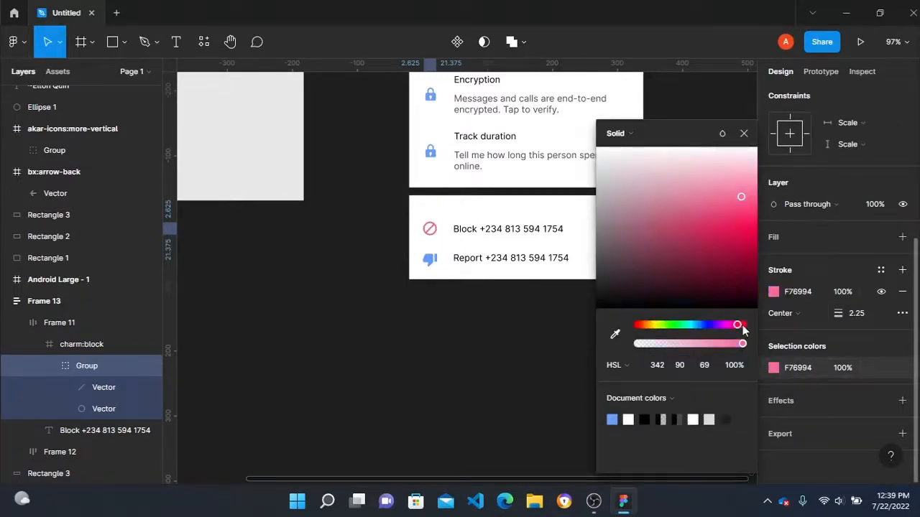
left_click_drag(743, 330, 748, 328)
left_click_drag(730, 199, 712, 220)
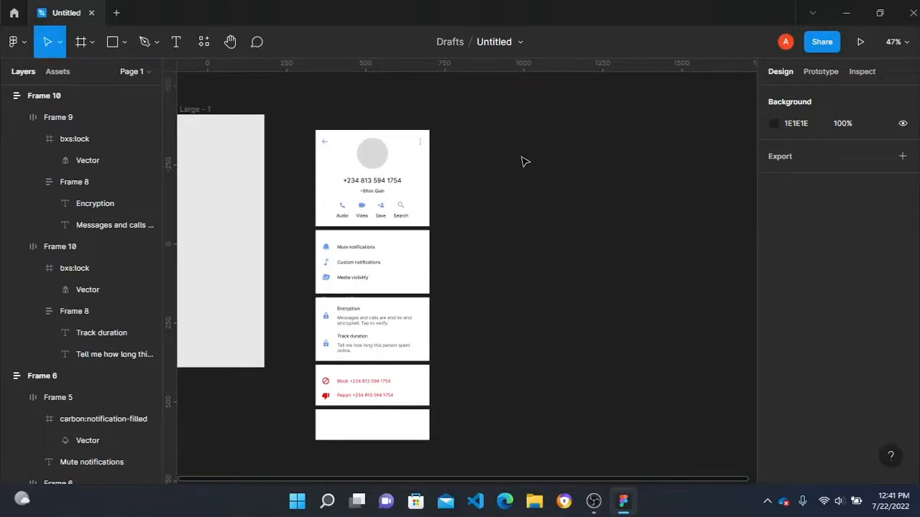
Step: Add an Android Small frame on empty canvas beside the contact screen and shrink it to about 140 × 132
left_click(81, 42)
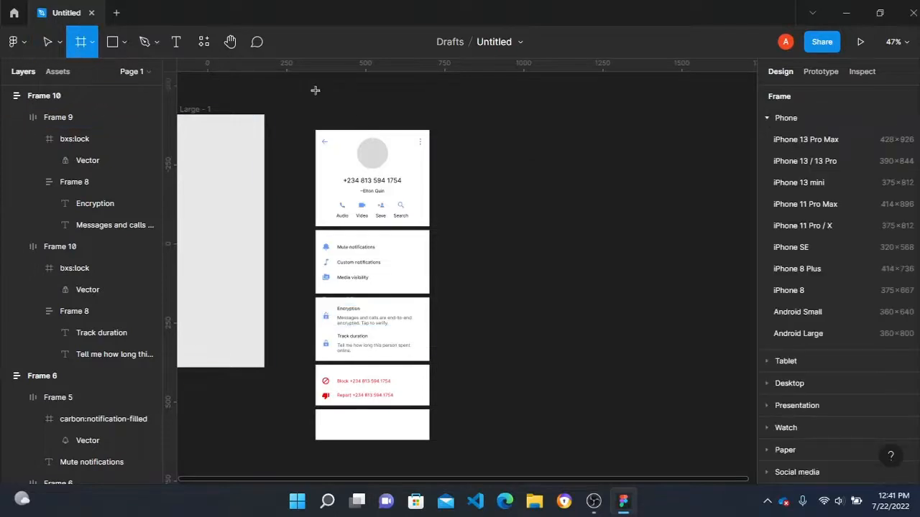
left_click(780, 313)
left_click_drag(513, 370, 519, 199)
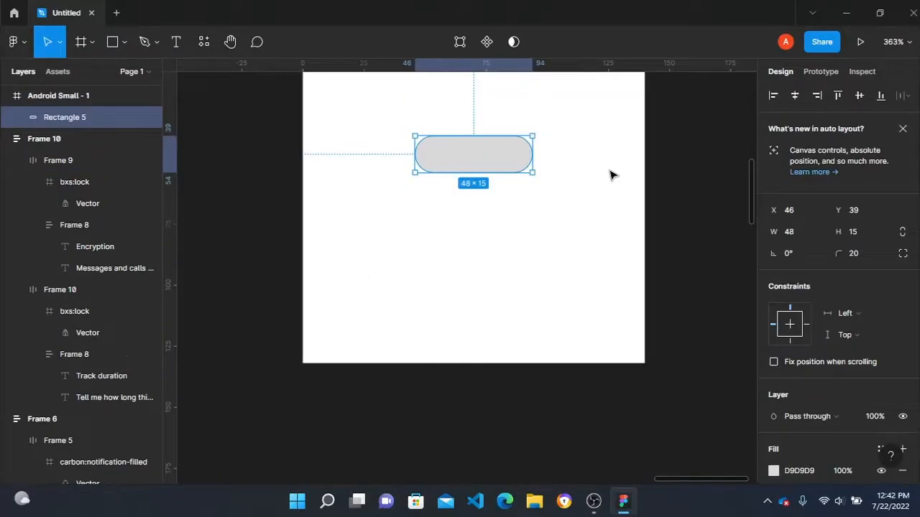
Step: Draw a circle about 18 × 18 in the small frame and place it over the left end of the rounded rectangle
key("o")
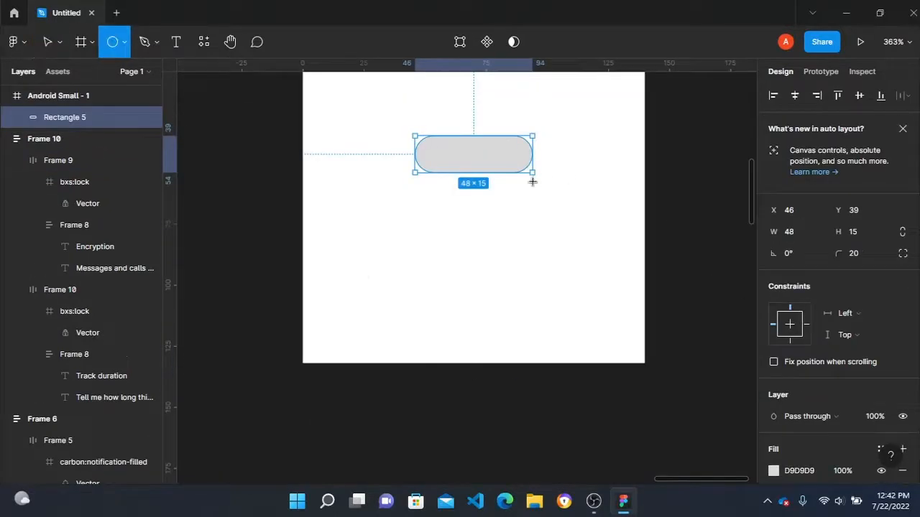
left_click_drag(353, 267, 373, 296)
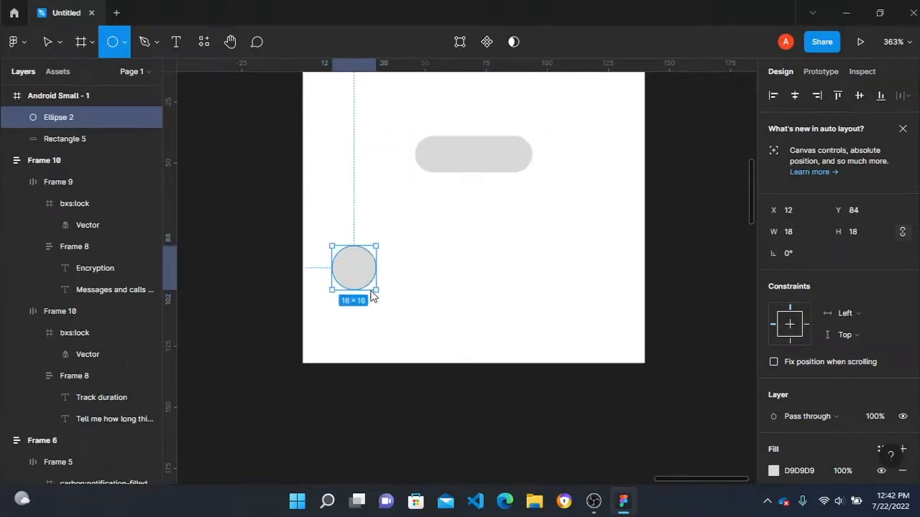
left_click_drag(371, 262, 447, 161)
Step: Shorten the rounded rectangle behind the circle to a width of 43
left_click(503, 154)
left_click_drag(532, 154, 520, 153)
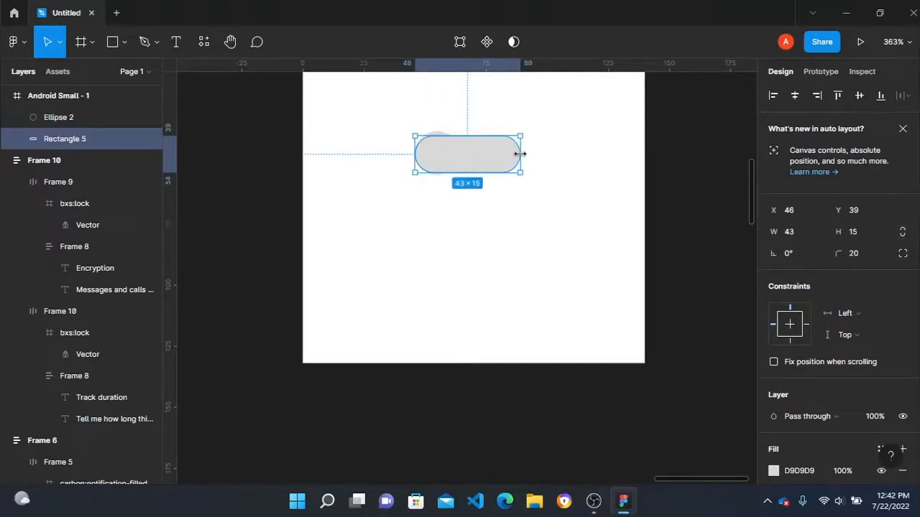
left_click(564, 173)
Step: Fill the toggle's circle with dark grey, 3E3C3C
left_click(434, 147)
scroll(839, 390, "down", 3)
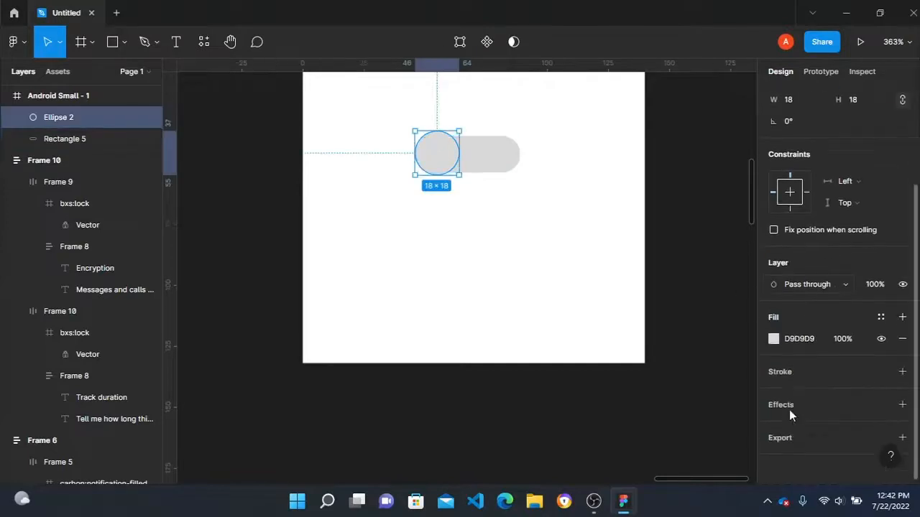
left_click(773, 335)
left_click(638, 237)
left_click_drag(637, 240, 600, 271)
left_click(503, 256)
left_click(492, 168)
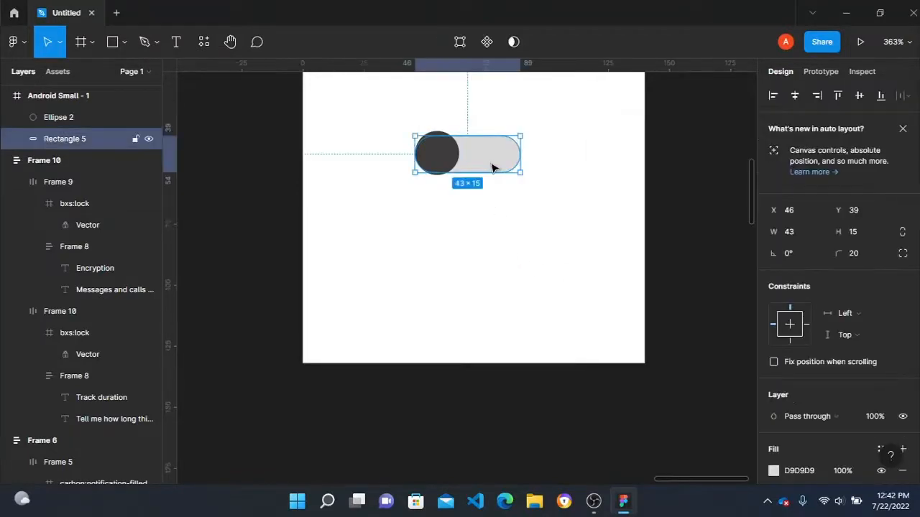
left_click(510, 252)
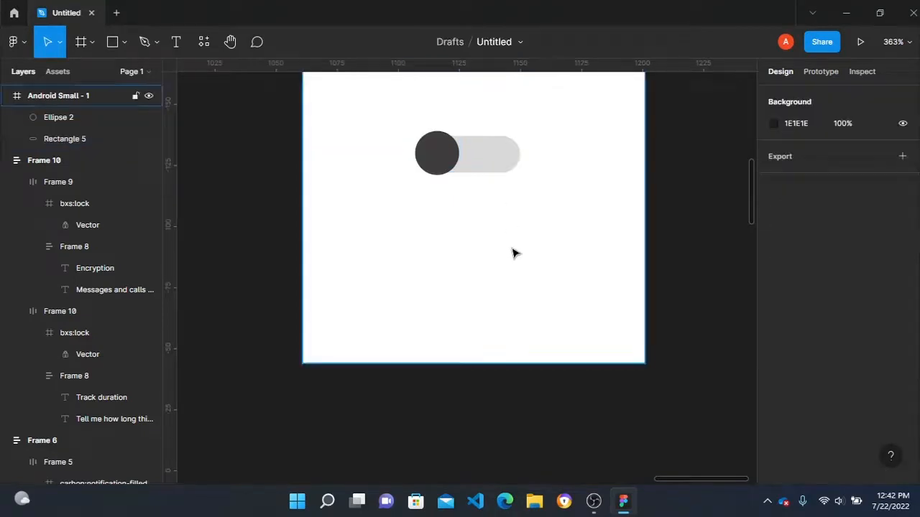
Step: Move the circle and rounded rectangle together down to about the centre of the small frame
scroll(509, 248, "down", 3)
left_click_drag(390, 174, 573, 247)
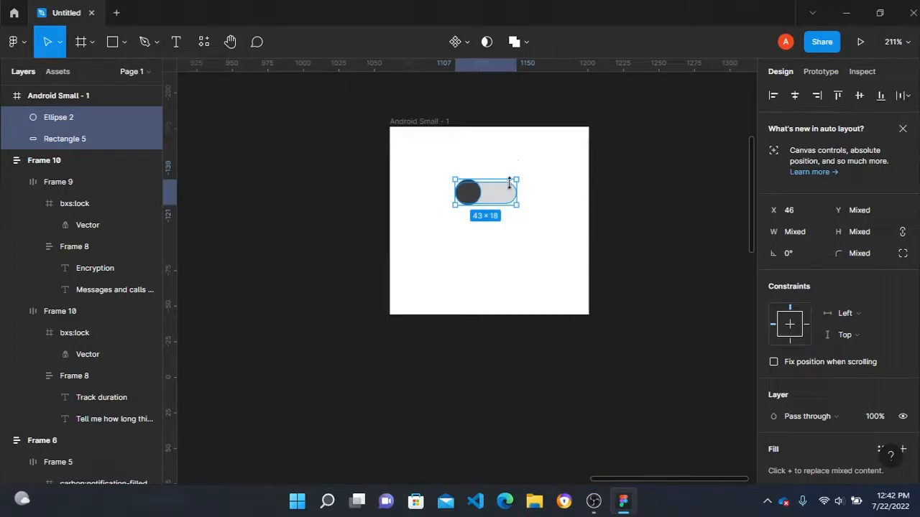
left_click_drag(500, 196, 504, 222)
left_click(639, 180)
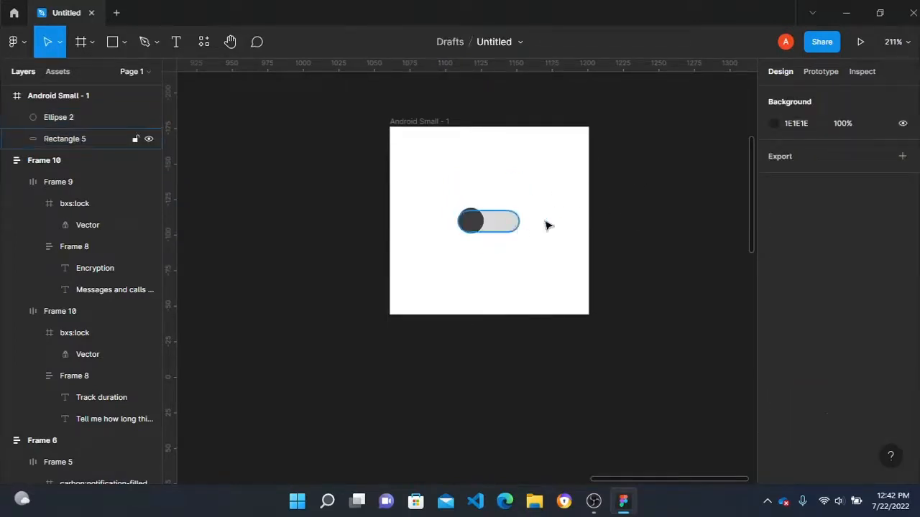
Step: Remove the white fill from the Android Small frame that holds the toggle
left_click(416, 122)
scroll(855, 352, "down", 3)
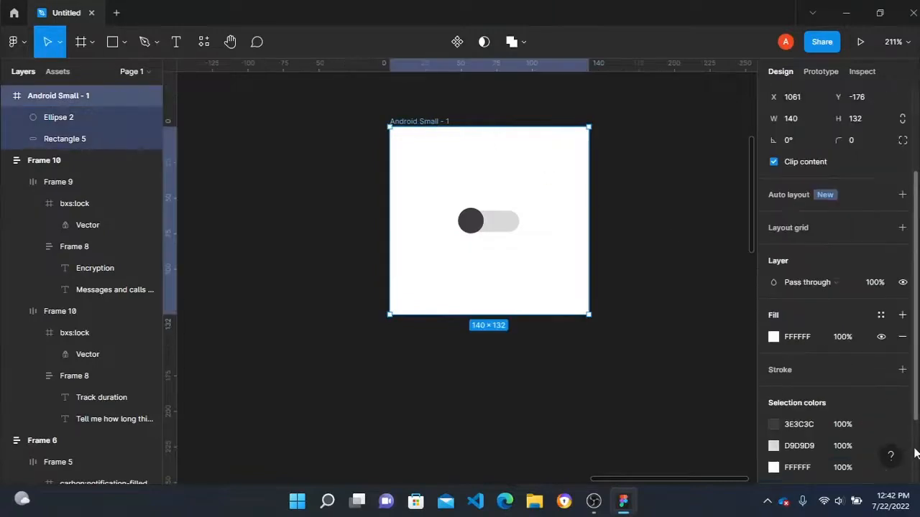
left_click(902, 336)
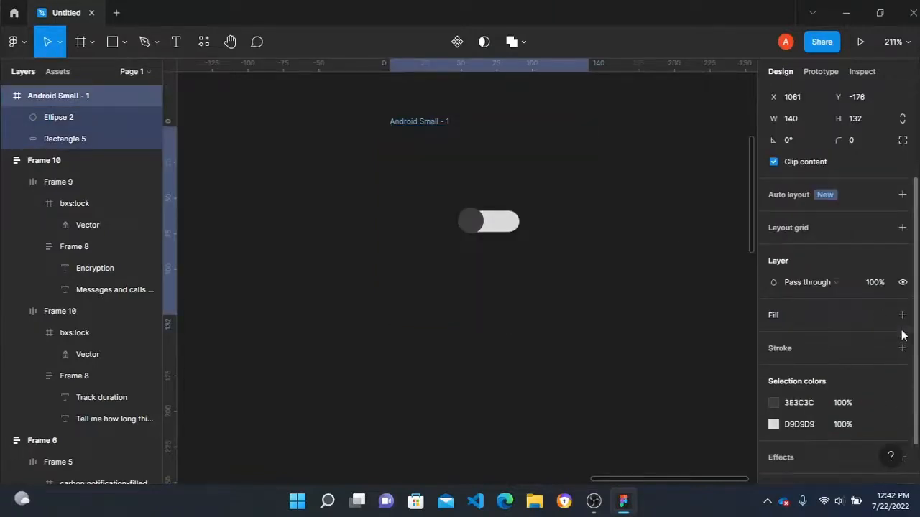
Step: Turn the toggle frame into a component and add a second variant to it
left_click(455, 42)
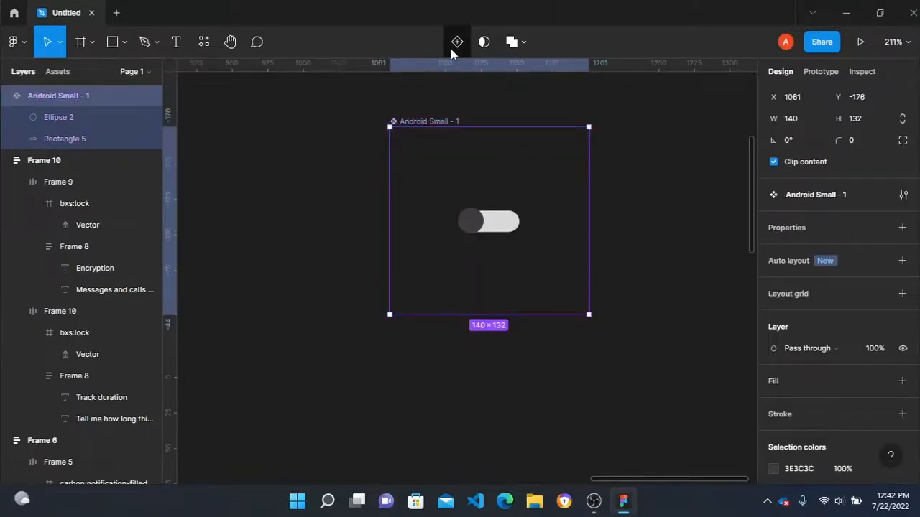
left_click(451, 49)
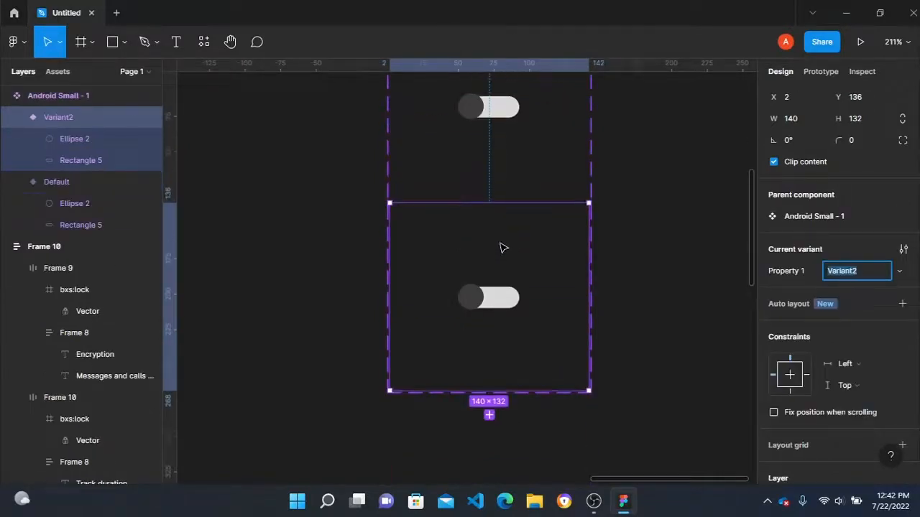
Step: Move the circle in Variant2 to the right end of its track, at X 73, and fill it with blue 699BF7
left_click(474, 299)
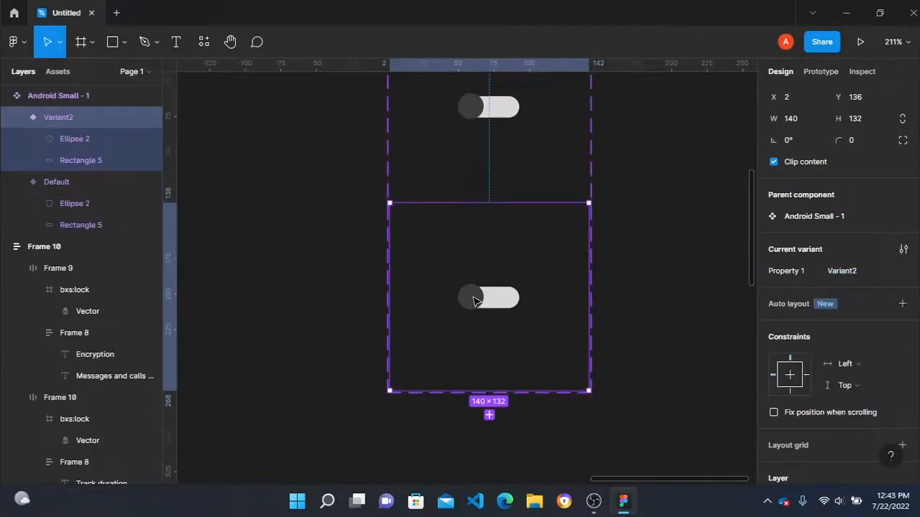
double_click(474, 300)
left_click_drag(474, 301, 515, 302)
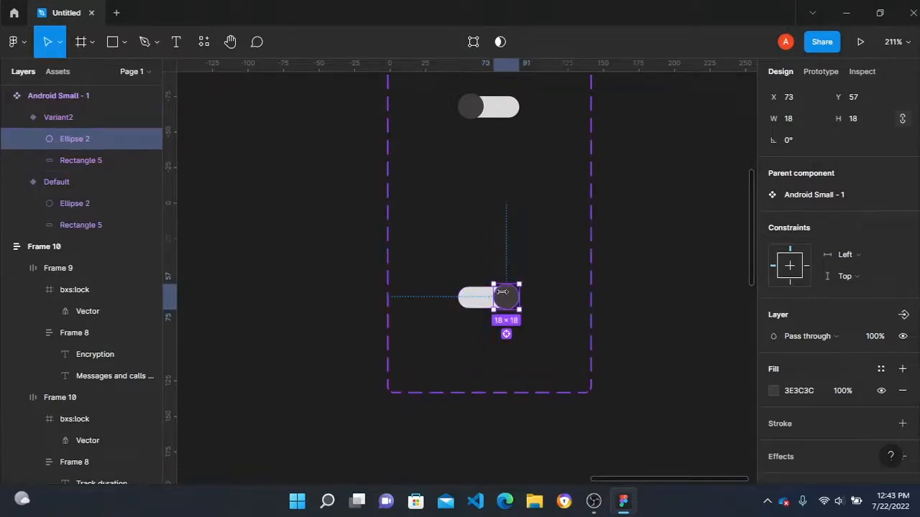
left_click(774, 391)
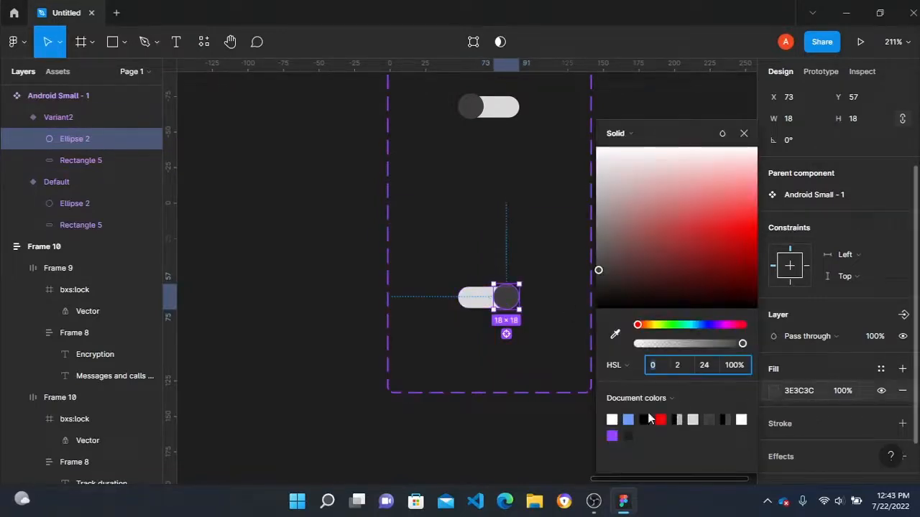
left_click(628, 419)
Step: Try to apply the blue 699BF7 to the circle and track of Variant2 through their shared selection colours
left_click(476, 296, "shift")
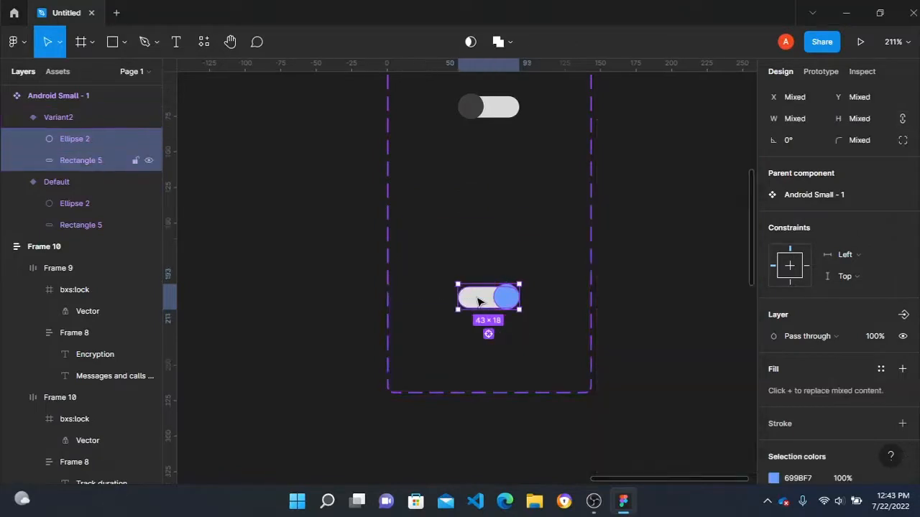
left_click(774, 479)
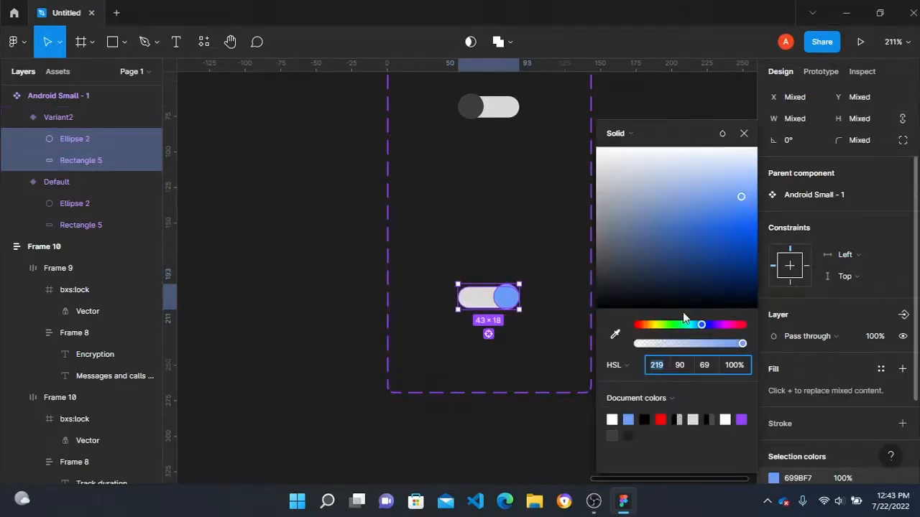
left_click(631, 418)
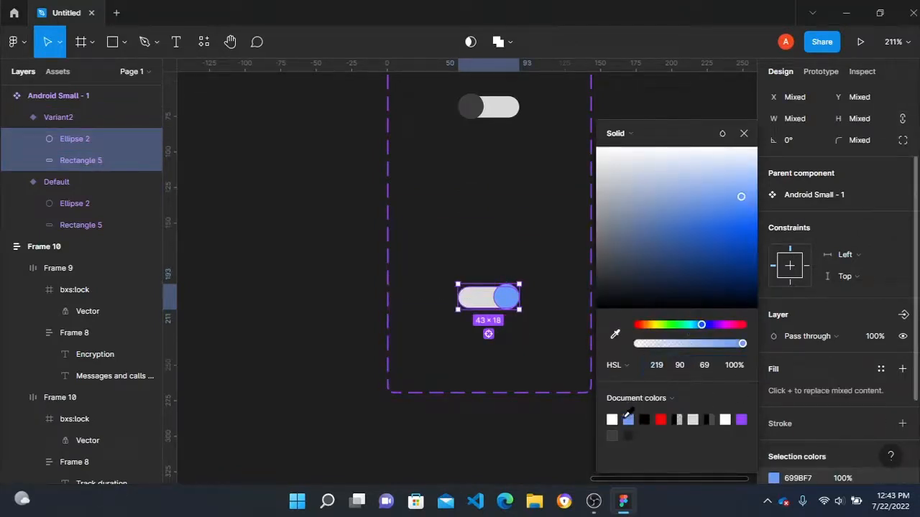
left_click(741, 133)
left_click(606, 335)
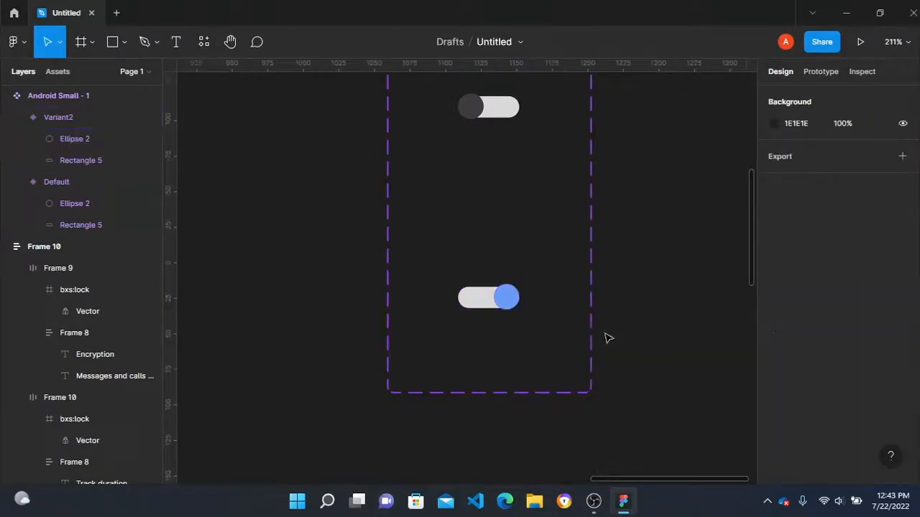
Step: Fill the track of Variant2 with blue 699BF7 and set its layer opacity to 50%
left_click(478, 298)
scroll(790, 394, "down", 4)
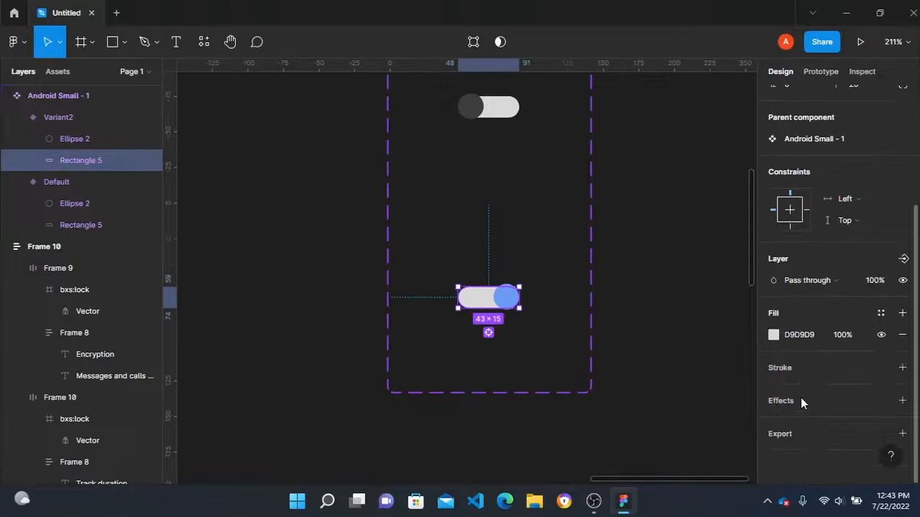
left_click(773, 335)
left_click(629, 420)
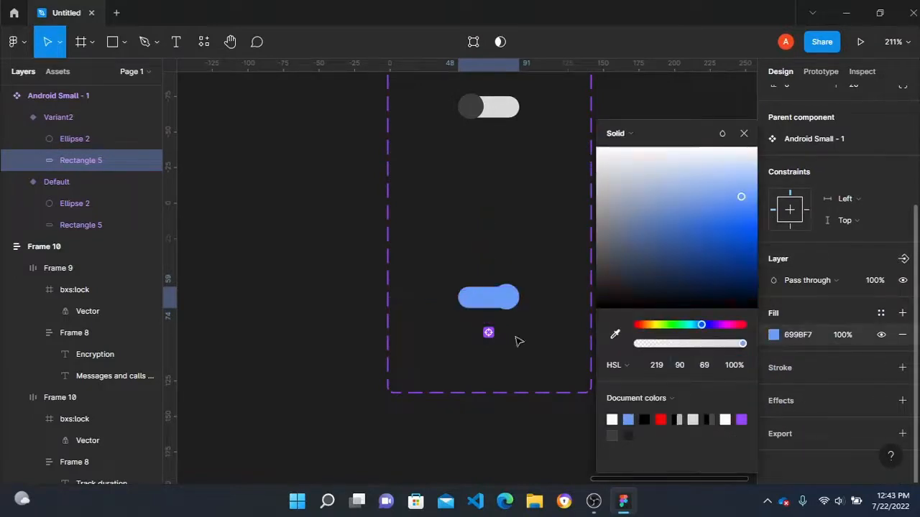
left_click(881, 281)
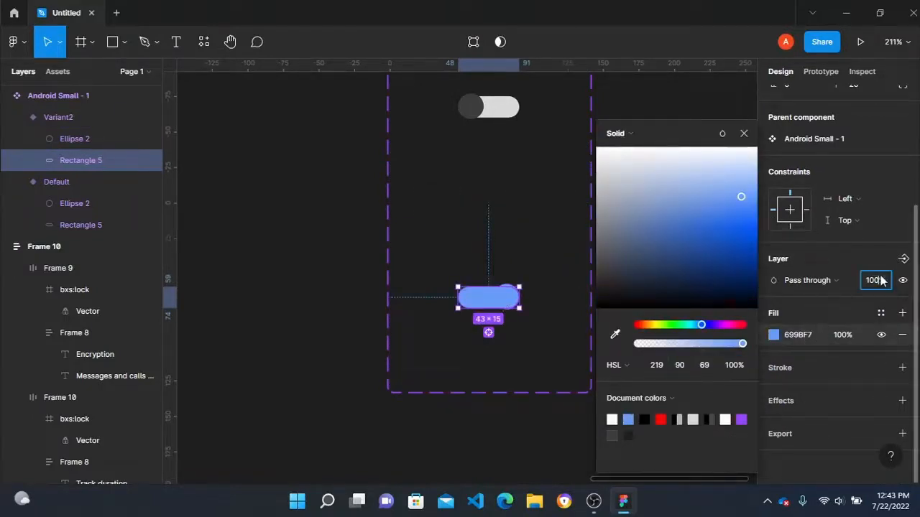
key("Return")
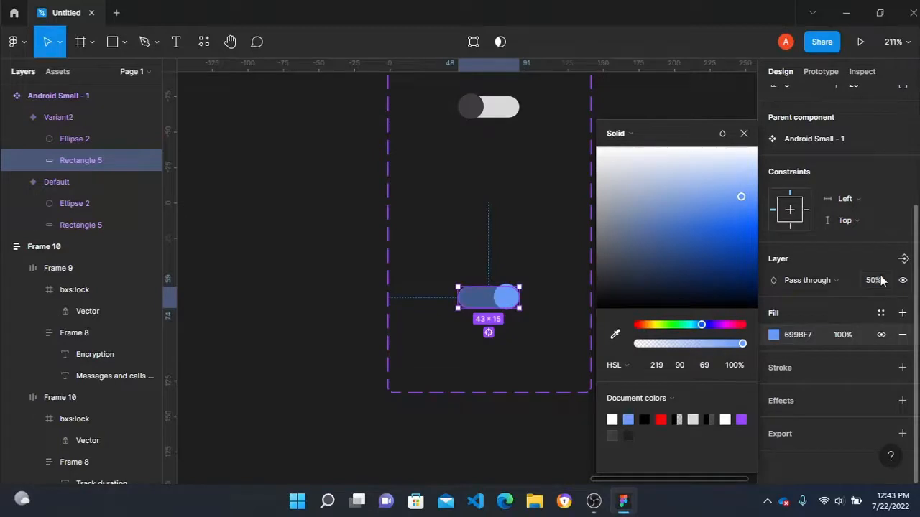
left_click(351, 261)
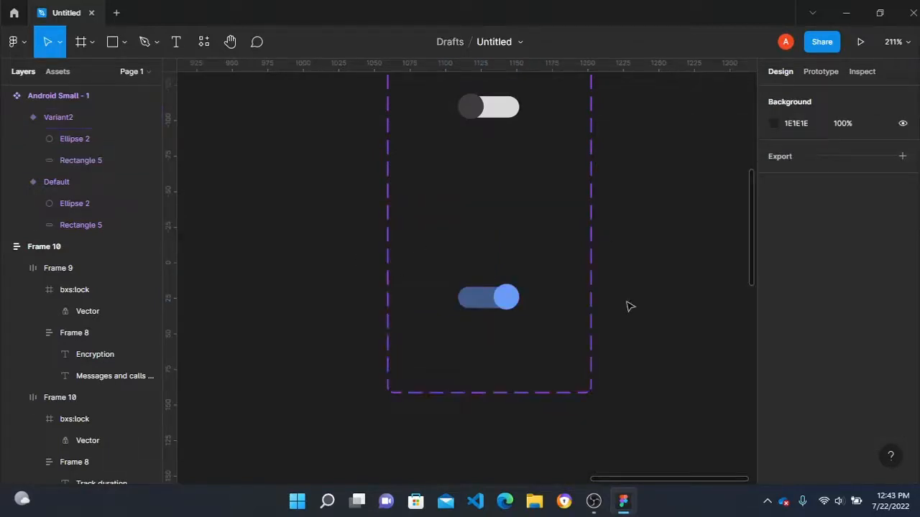
Step: Link the circle of the Default variant to Variant2 with an on-tap Change to interaction using Smart animate, ease out, 300ms
scroll(670, 285, "up", 3)
scroll(669, 283, "down", 1)
scroll(633, 273, "down", 2, "ctrl")
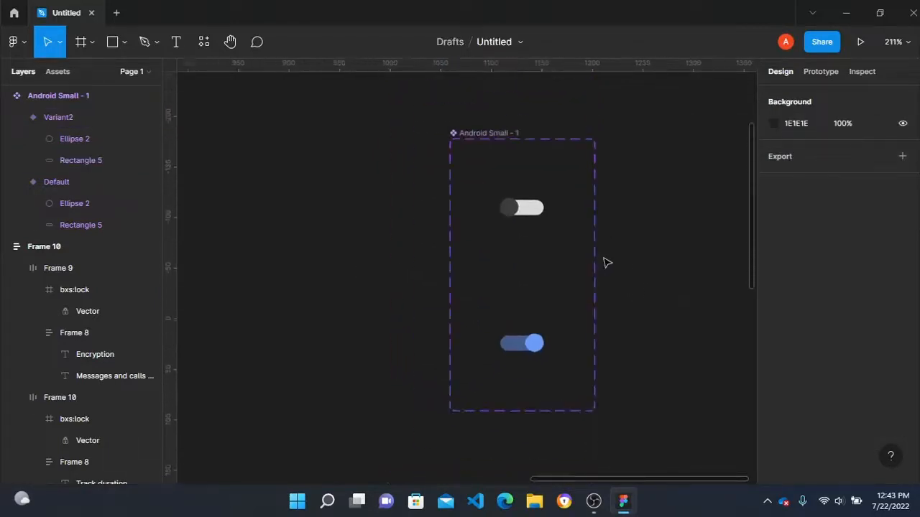
left_click(522, 198)
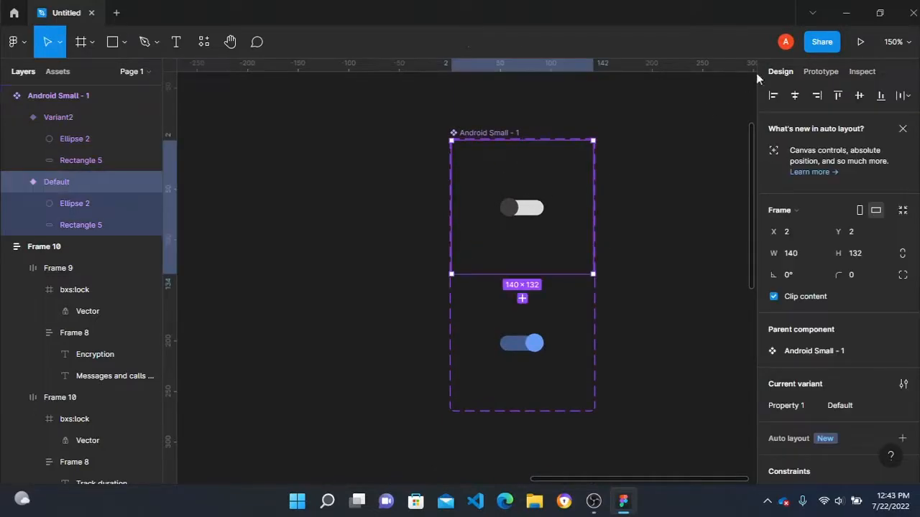
left_click(822, 73)
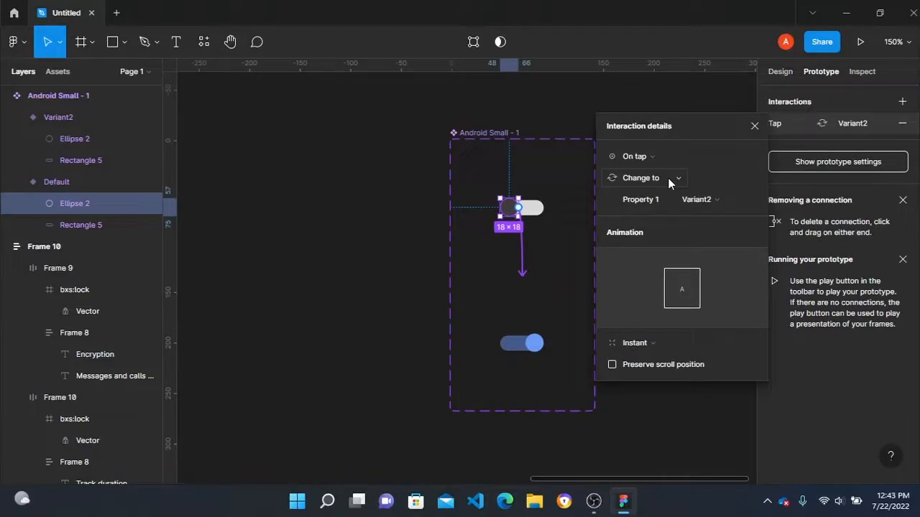
left_click(661, 344)
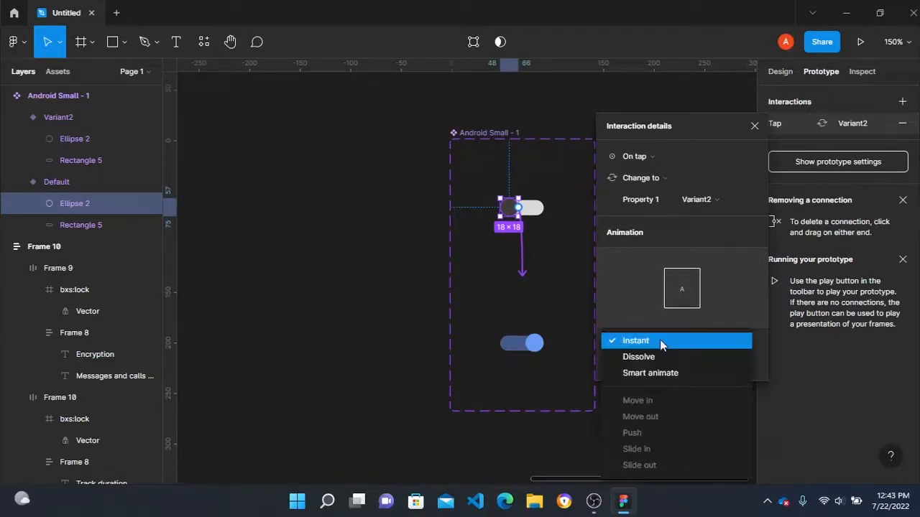
left_click(666, 373)
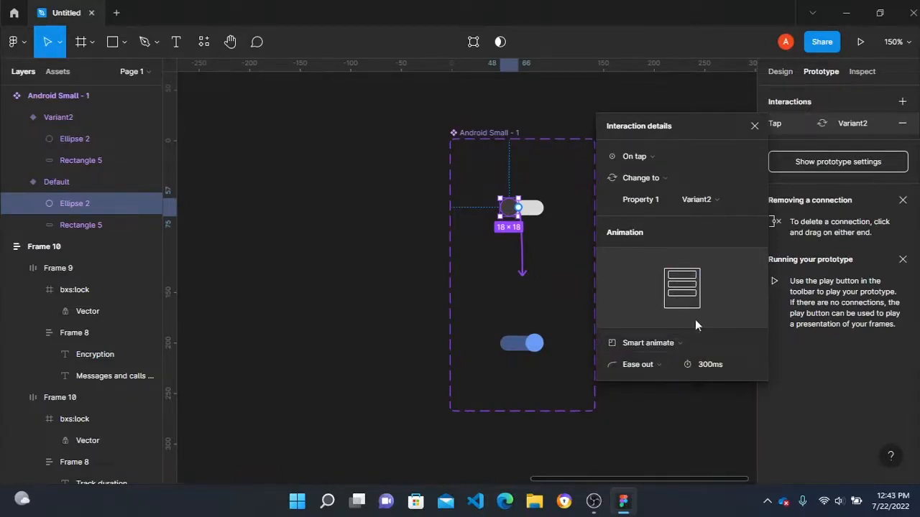
Step: Link the circle of Variant2 back to the Default variant with an on-tap Change to interaction using Smart animate
left_click(543, 345)
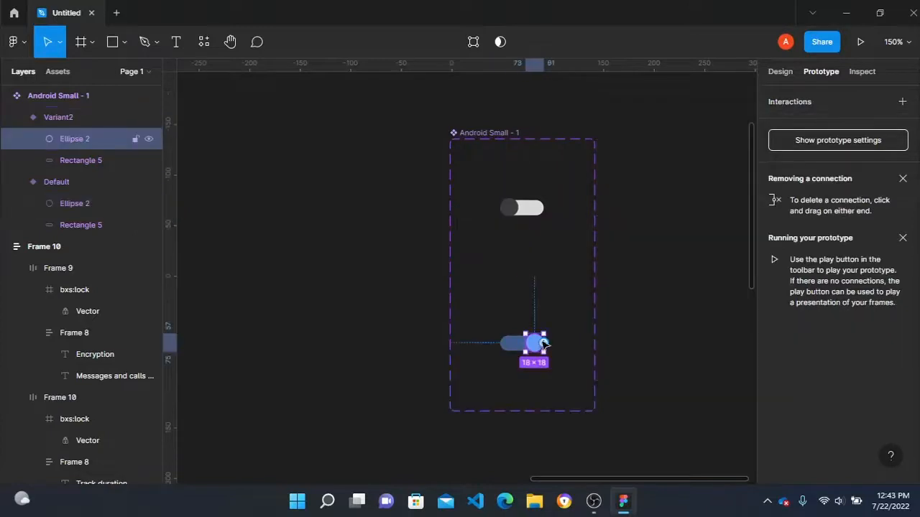
left_click_drag(543, 342, 535, 219)
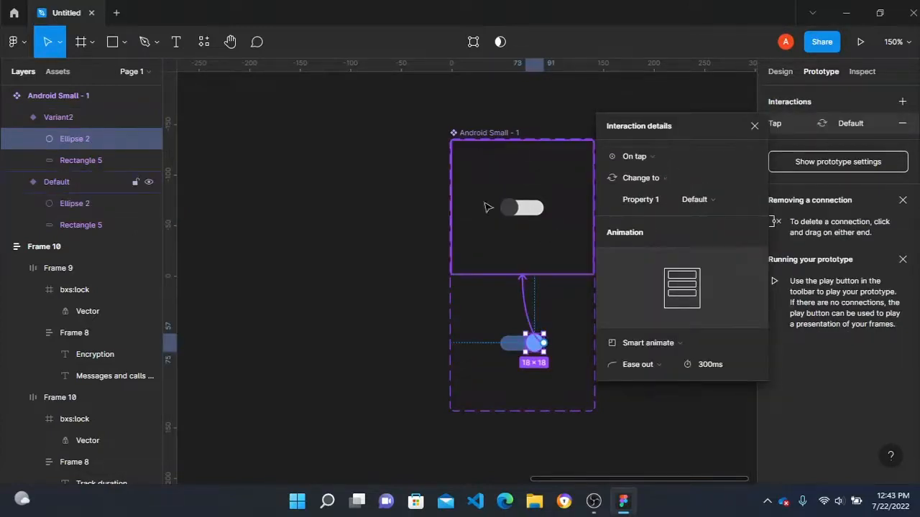
left_click(315, 178)
Step: Place an instance of the local toggle component at the end of the Mute notifications row, at X 600, Y -55
scroll(417, 234, "down", 3)
scroll(421, 237, "left", 4)
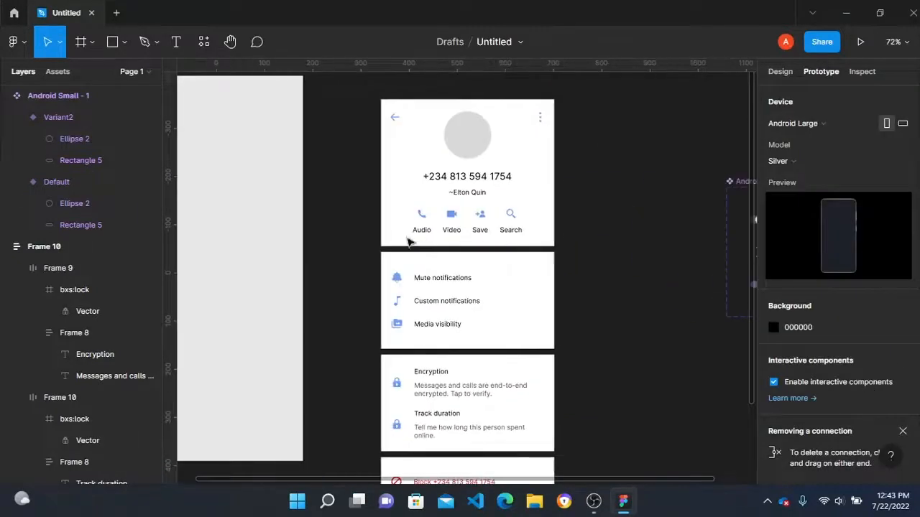
left_click(58, 72)
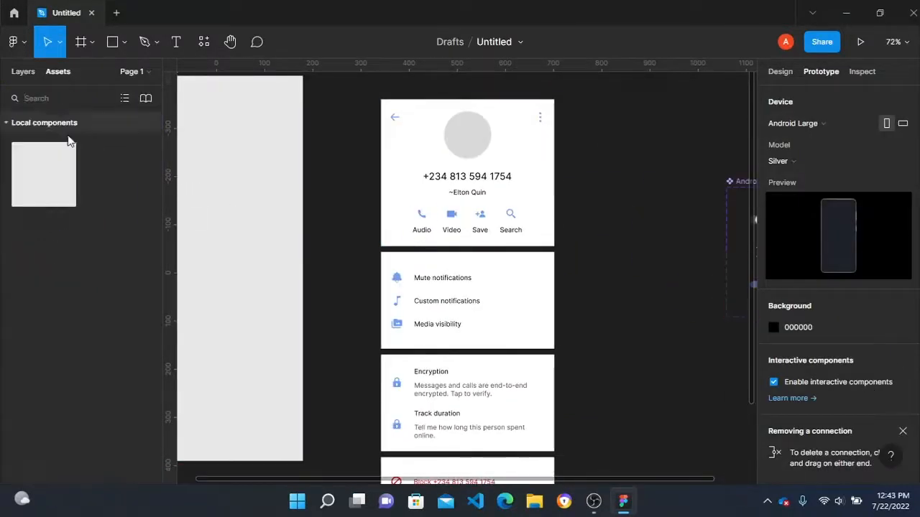
left_click_drag(421, 299, 523, 266)
scroll(528, 302, "up", 3)
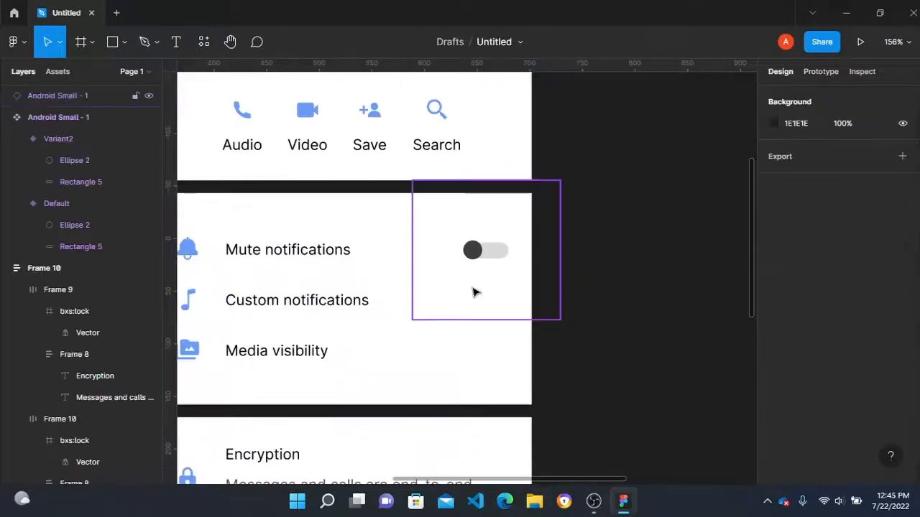
scroll(503, 243, "down", 5)
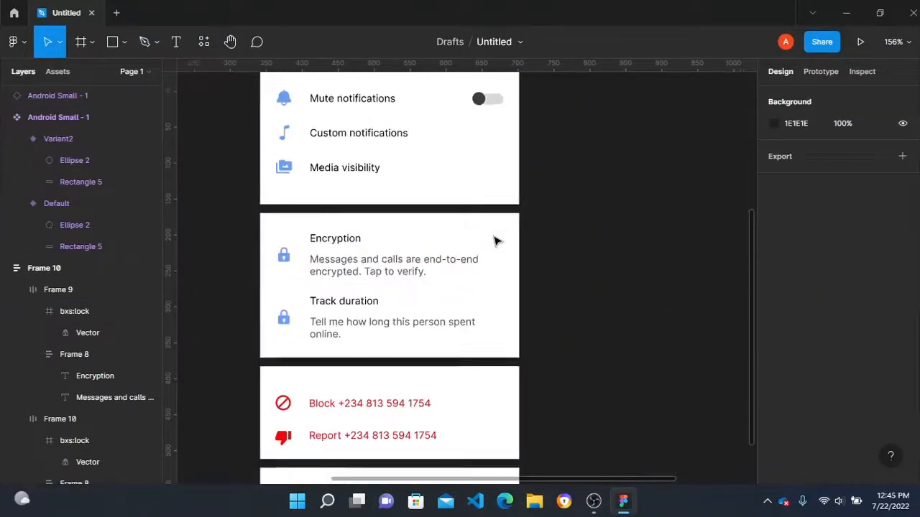
scroll(495, 240, "up", 2)
left_click(493, 159)
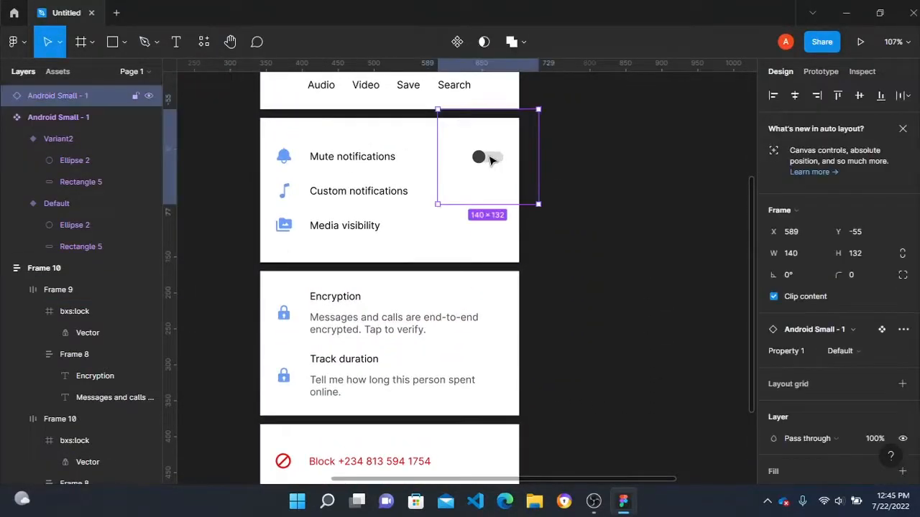
left_click_drag(493, 160, 501, 160)
Step: Scale the toggle component set down proportionally to about 121 by 227
scroll(593, 221, "down", 4)
scroll(593, 222, "right", 3)
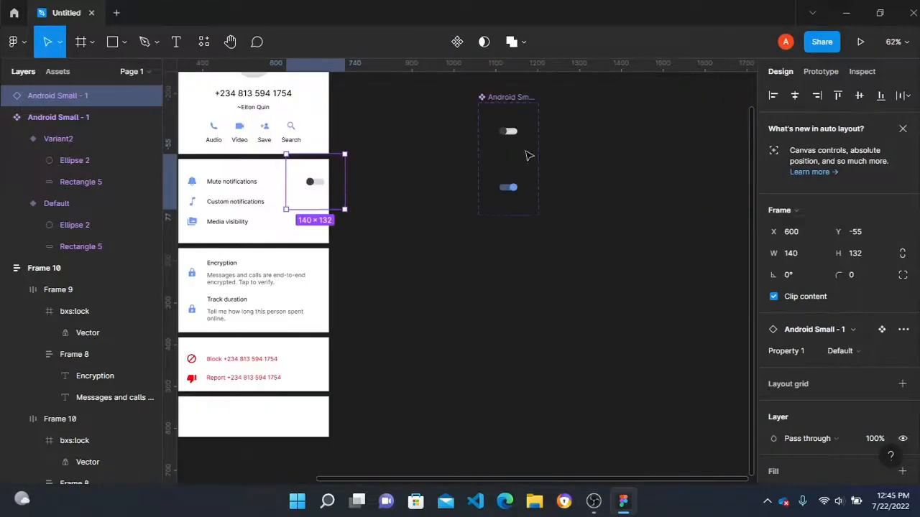
left_click(493, 102)
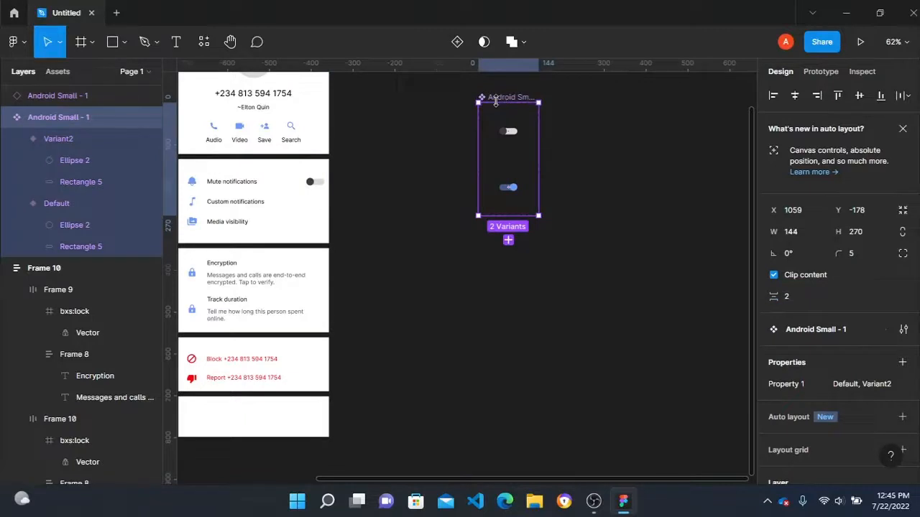
key("k")
left_click_drag(496, 102, 498, 122)
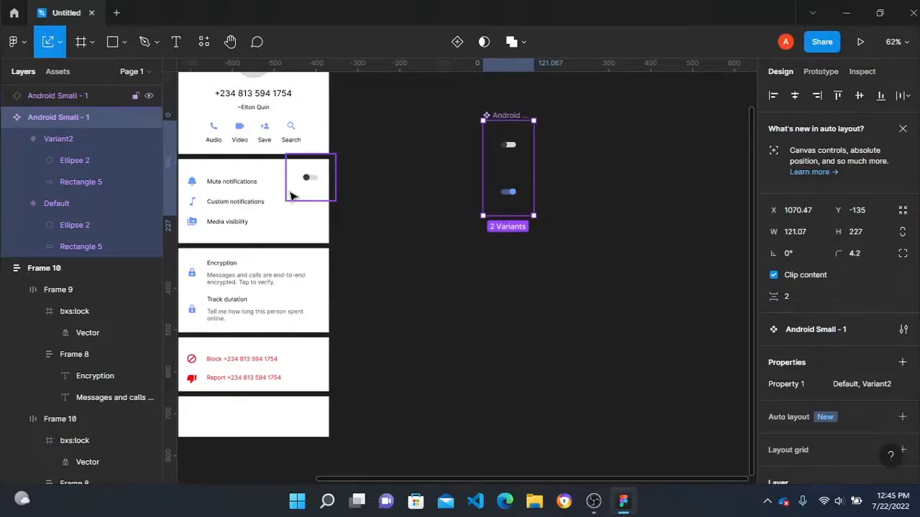
Step: Move the toggle instance down to Y -47, in line with the Mute notifications text
scroll(291, 195, "left", 3)
scroll(544, 220, "up", 5)
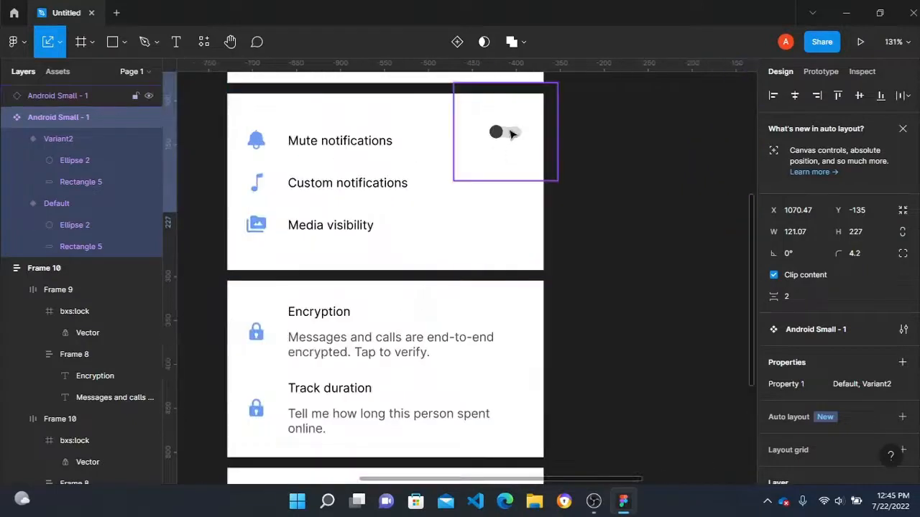
left_click_drag(513, 132, 513, 141)
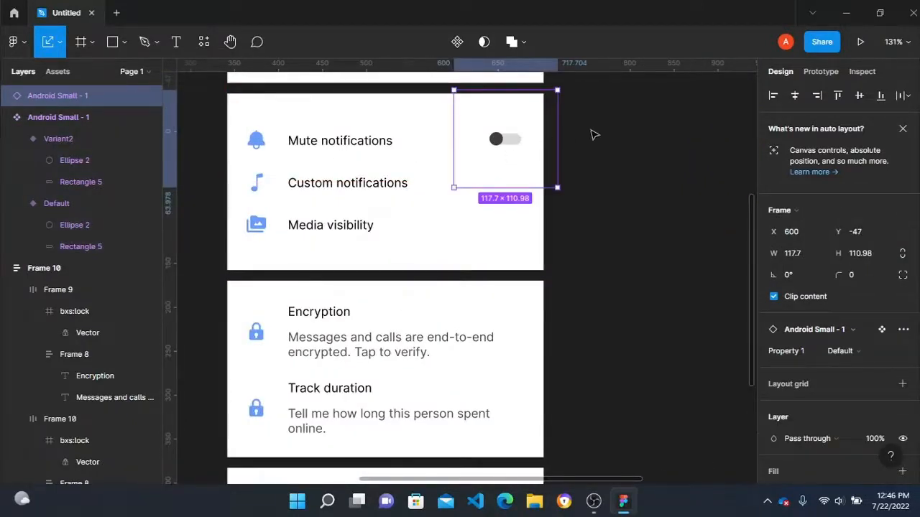
left_click(625, 133)
Step: Fill the grey profile circle in the contact card with a portrait photo using the Avatars plugin
scroll(622, 134, "down", 5, "ctrl")
scroll(620, 134, "up", 4)
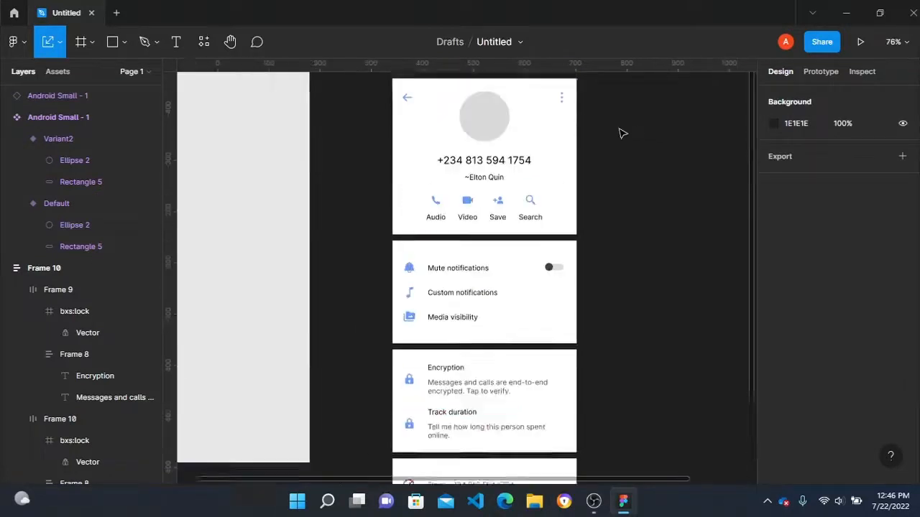
scroll(590, 194, "down", 1)
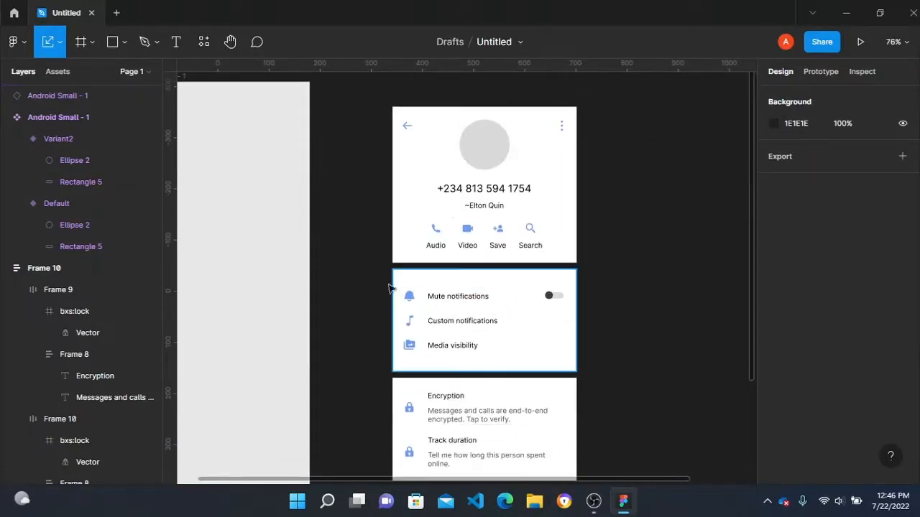
left_click(494, 158)
right_click(490, 157)
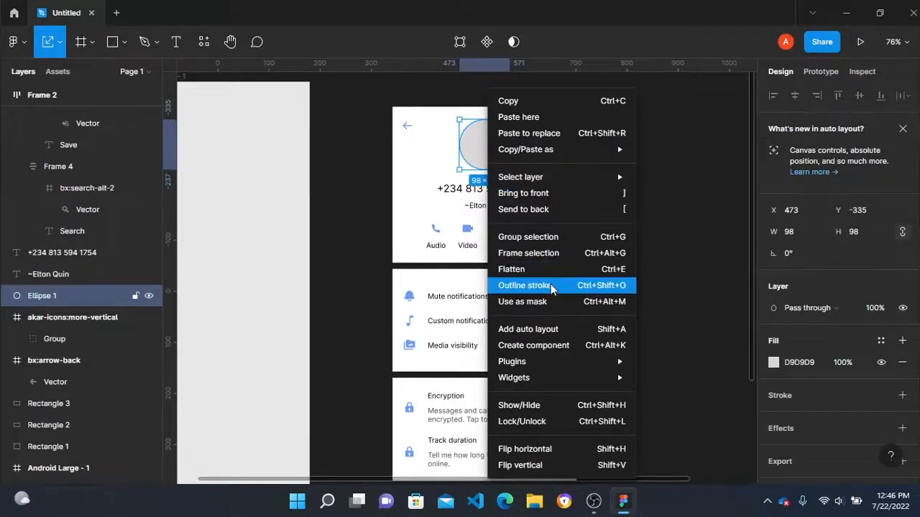
mouse_move(548, 365)
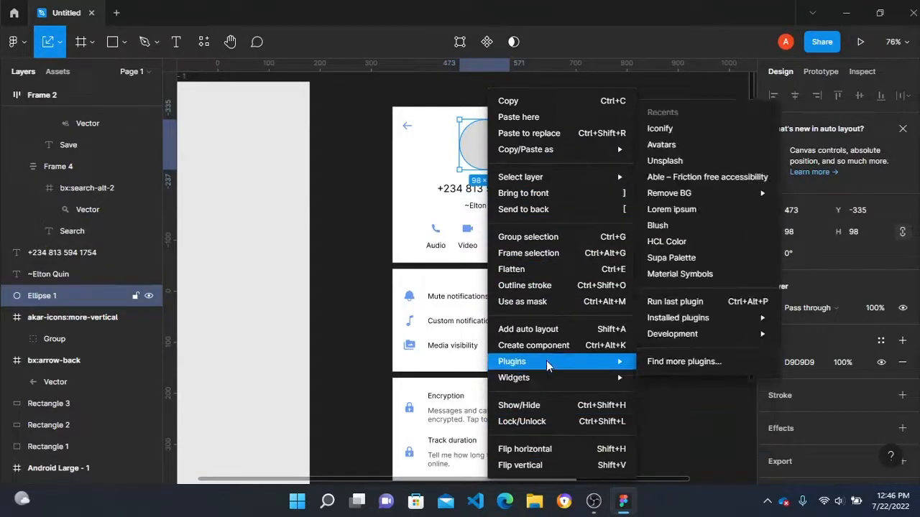
left_click(668, 148)
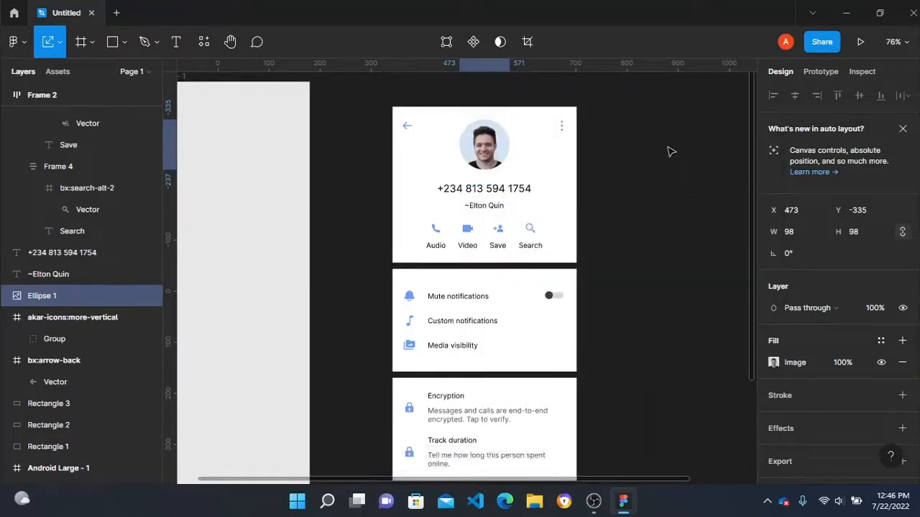
Step: Add an inside stroke of width 2 in white FFFFFF to the profile picture
left_click(607, 208)
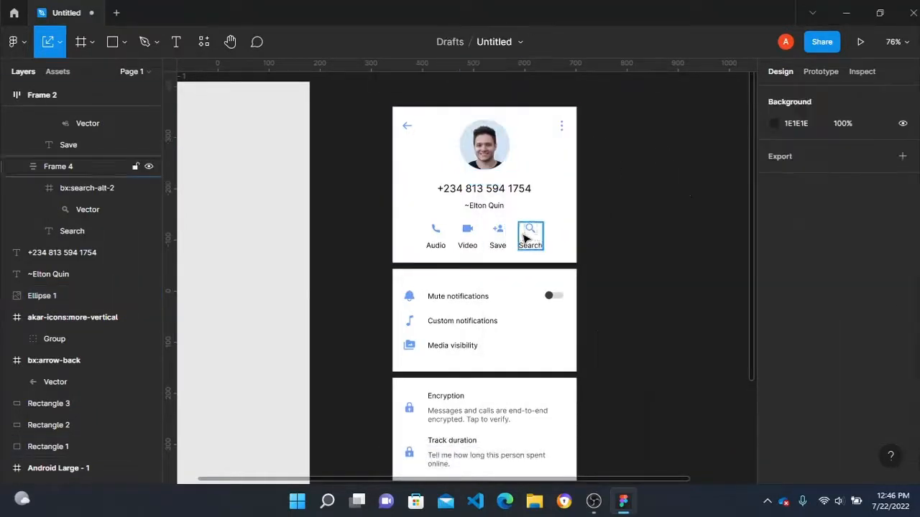
left_click(484, 144)
left_click(789, 400)
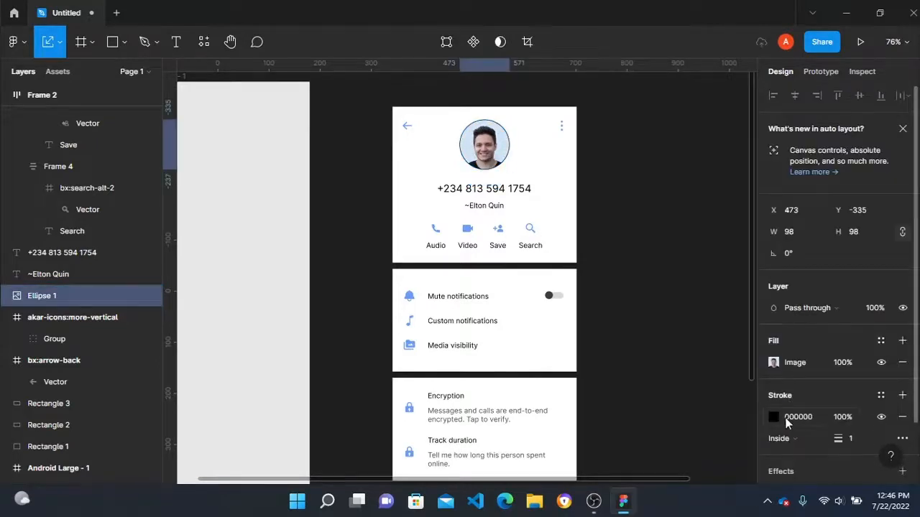
left_click(862, 438)
type("2")
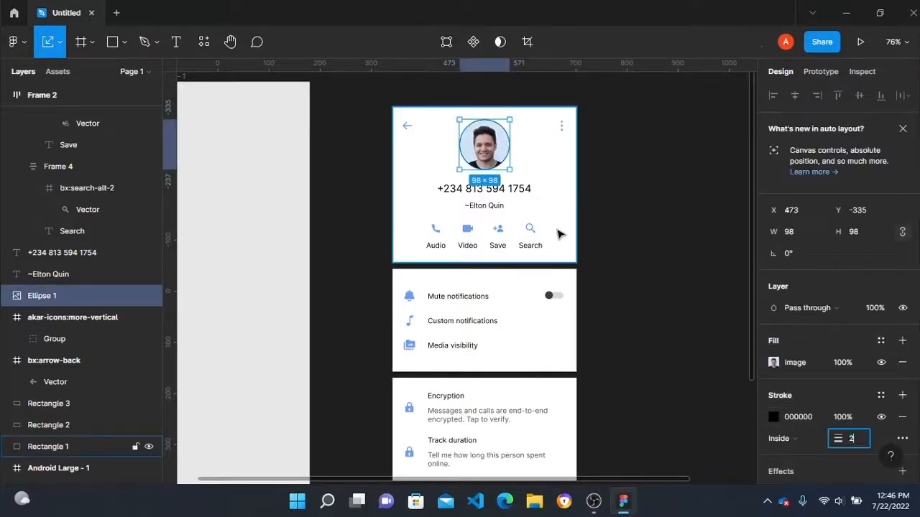
left_click(774, 418)
left_click_drag(671, 271, 563, 115)
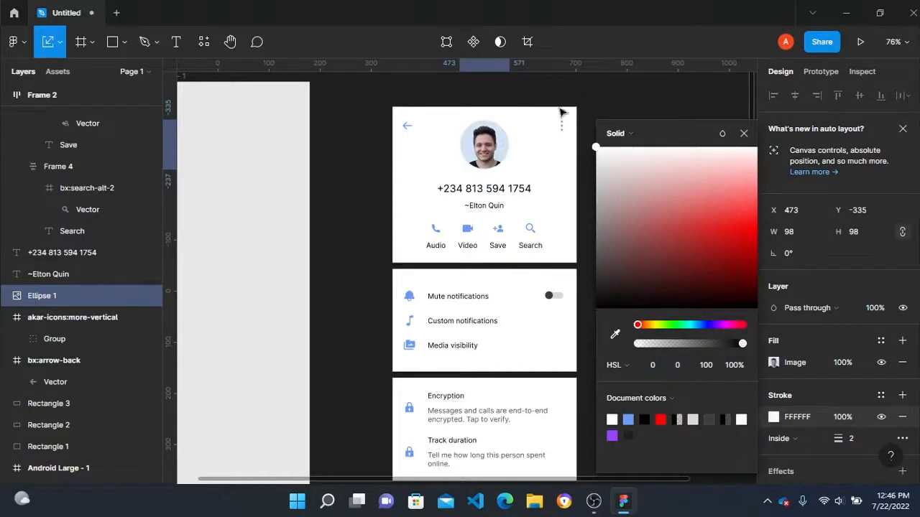
left_click(460, 104)
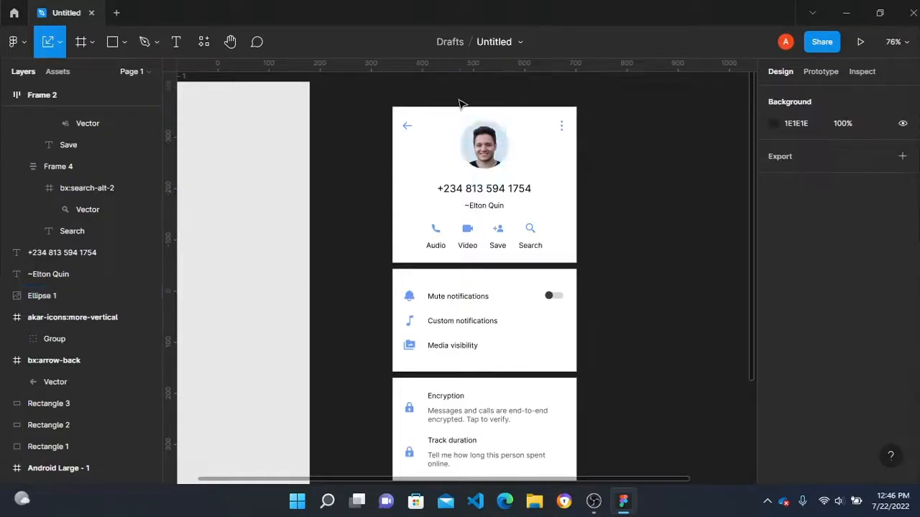
Step: Set the black fill of the contact name text under the phone number to 70% opacity
left_click(483, 205)
scroll(812, 361, "down", 4)
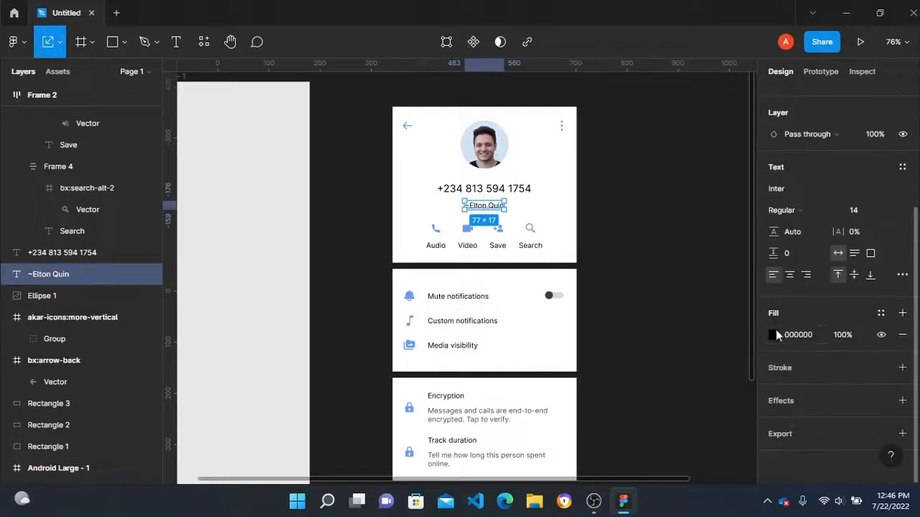
left_click(773, 335)
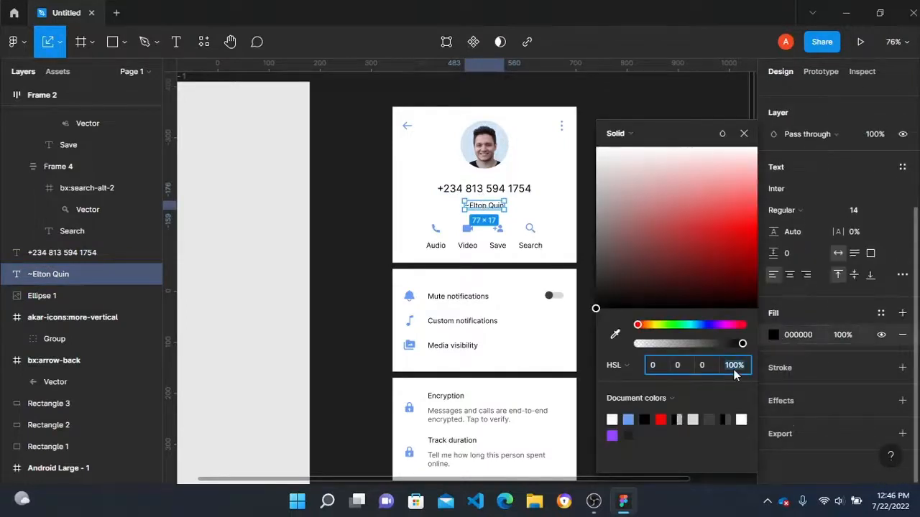
key("Return")
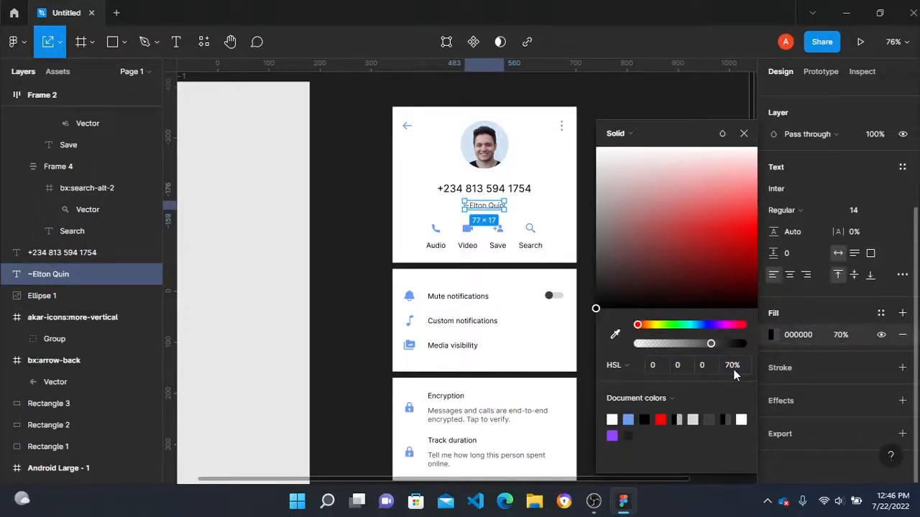
left_click(370, 200)
Step: Examine the contact info screen's cards, from the profile card down to the empty last card
scroll(492, 251, "up", 4)
scroll(489, 241, "down", 1)
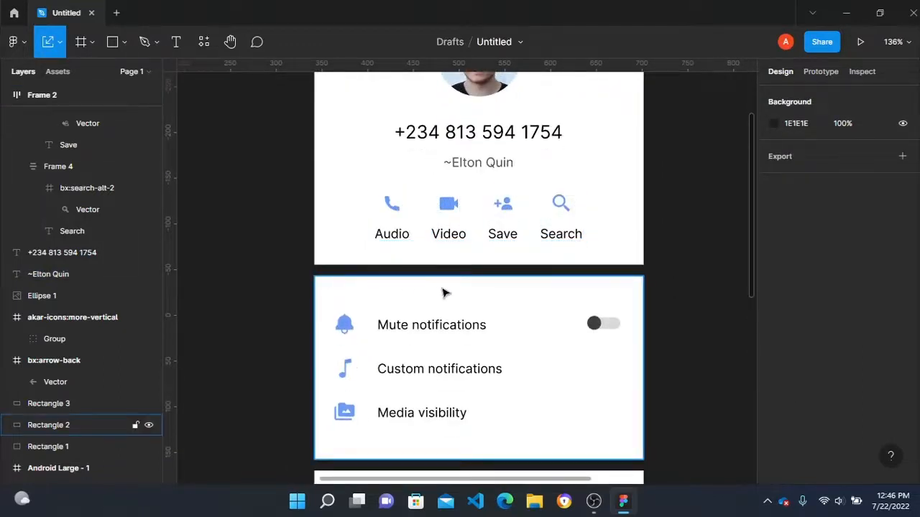
scroll(505, 290, "down", 1)
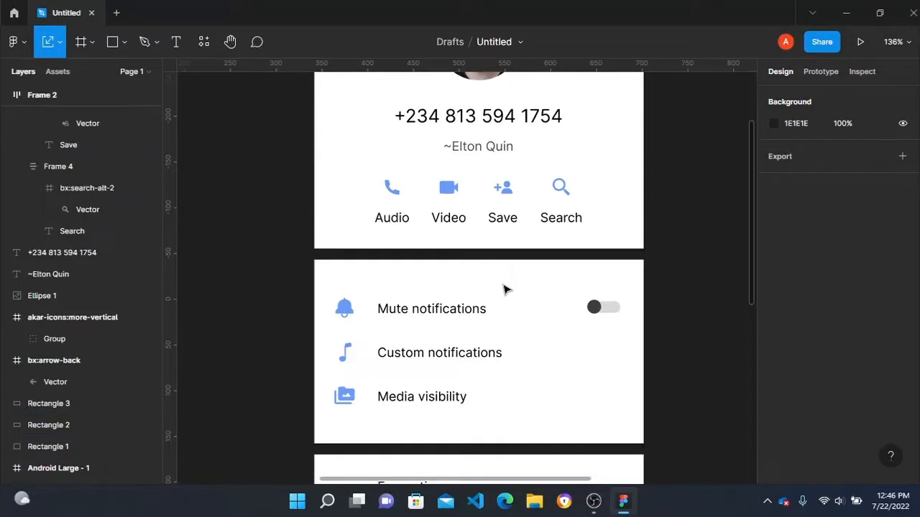
scroll(410, 258, "down", 5)
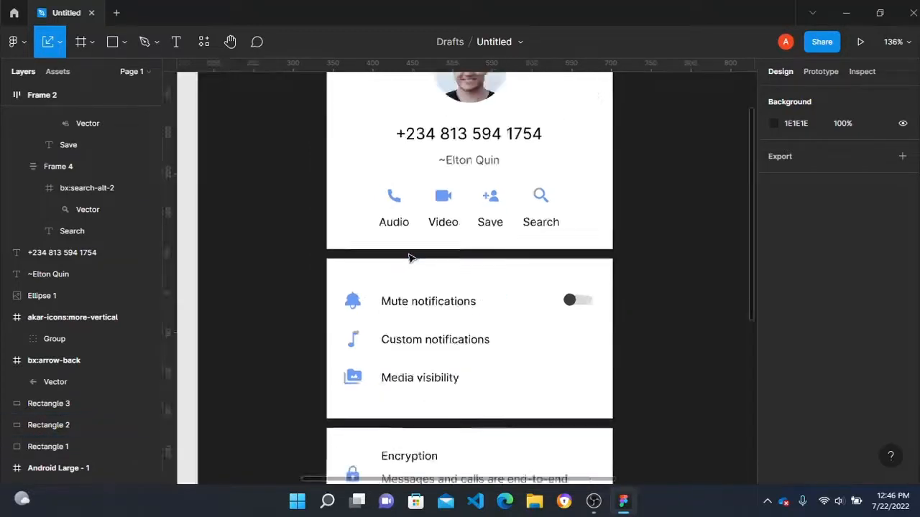
scroll(411, 257, "down", 2)
scroll(410, 259, "down", 2)
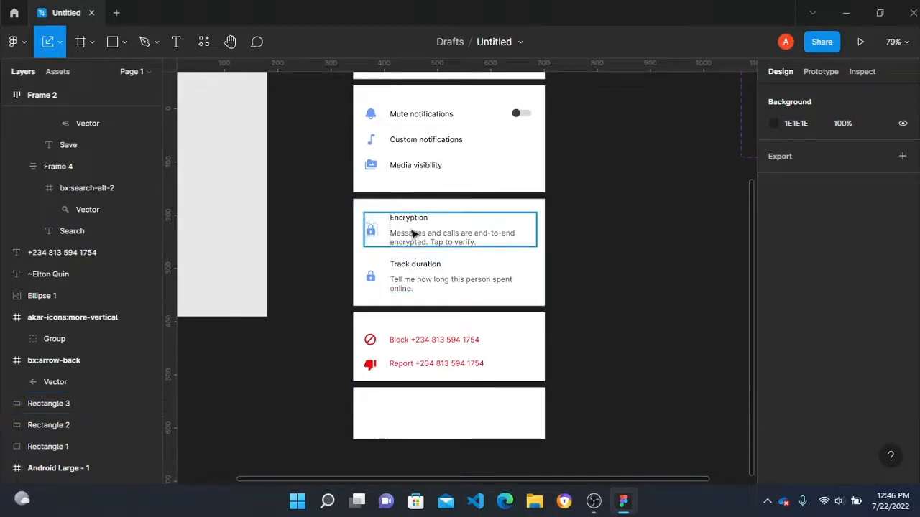
scroll(496, 251, "up", 2)
scroll(497, 251, "up", 3)
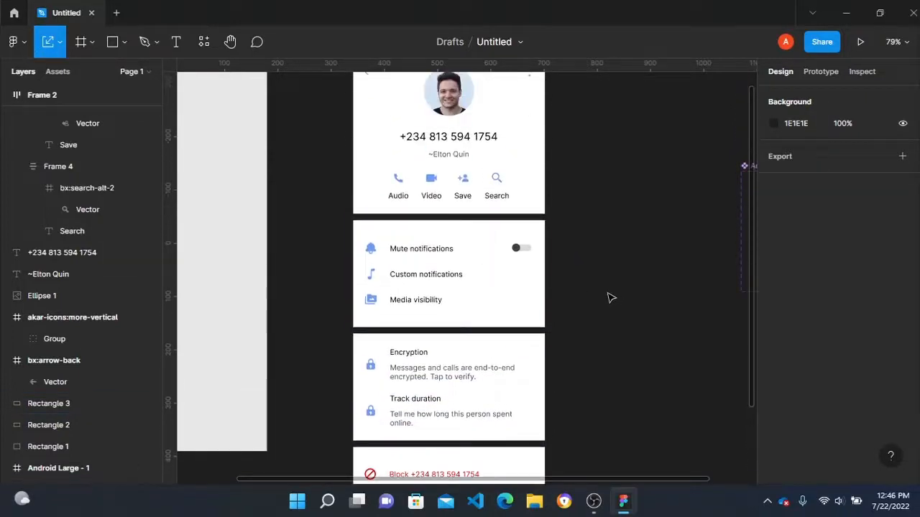
Step: Recolor the black Audio, Video, Save and Search labels to the document's blue, 699BF7
double_click(399, 196)
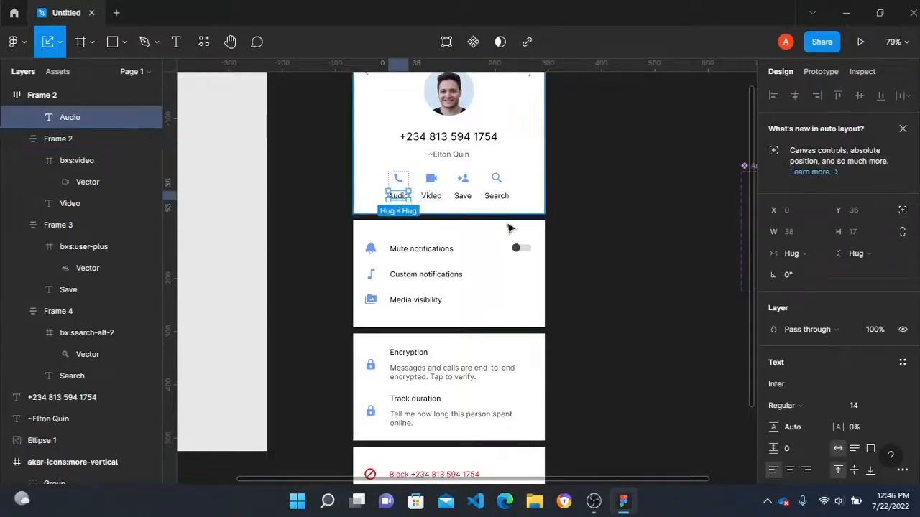
scroll(817, 410, "down", 3)
left_click(637, 270)
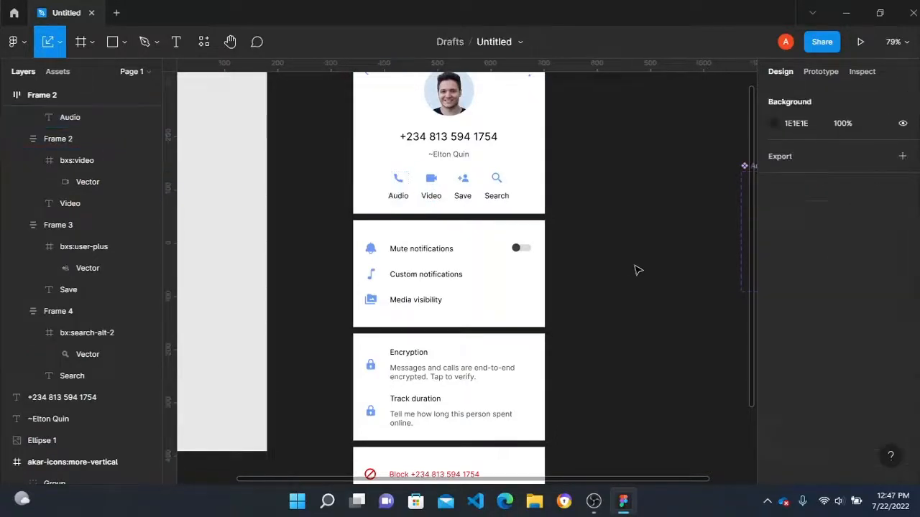
left_click(397, 182)
scroll(816, 296, "down", 4)
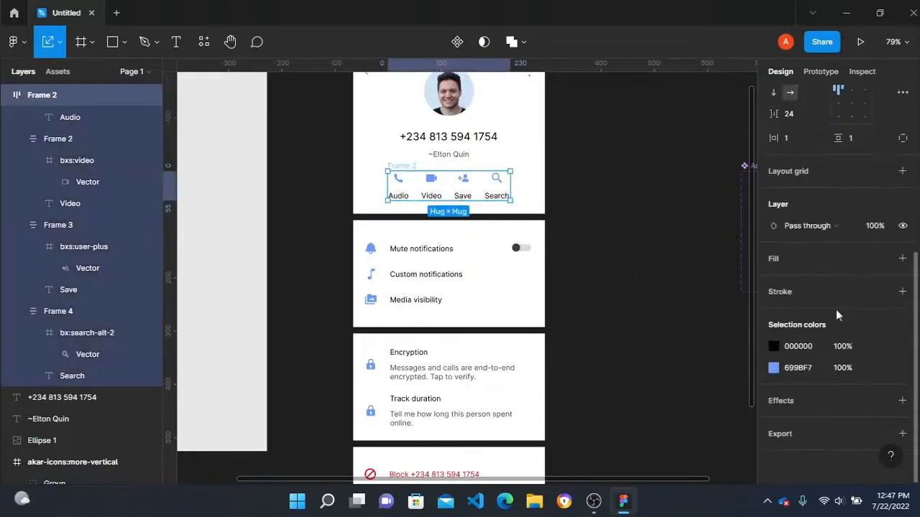
left_click(774, 347)
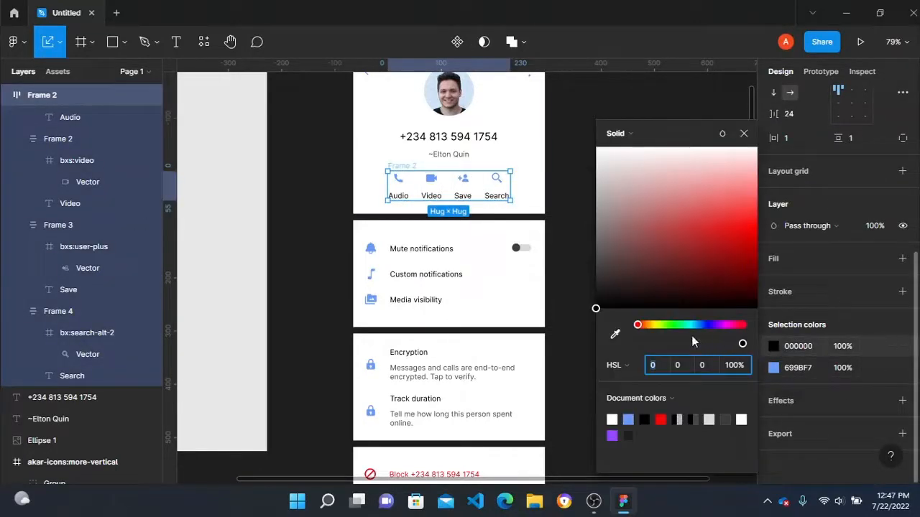
left_click(629, 419)
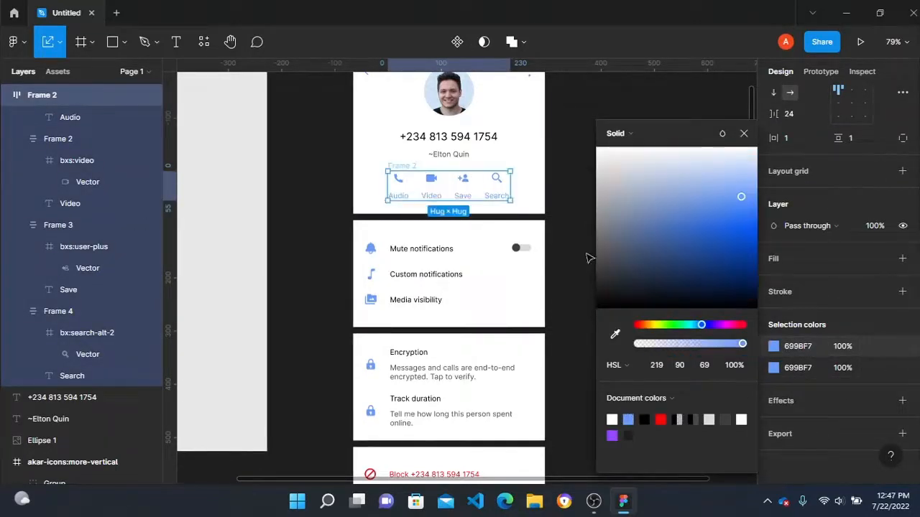
left_click(568, 137)
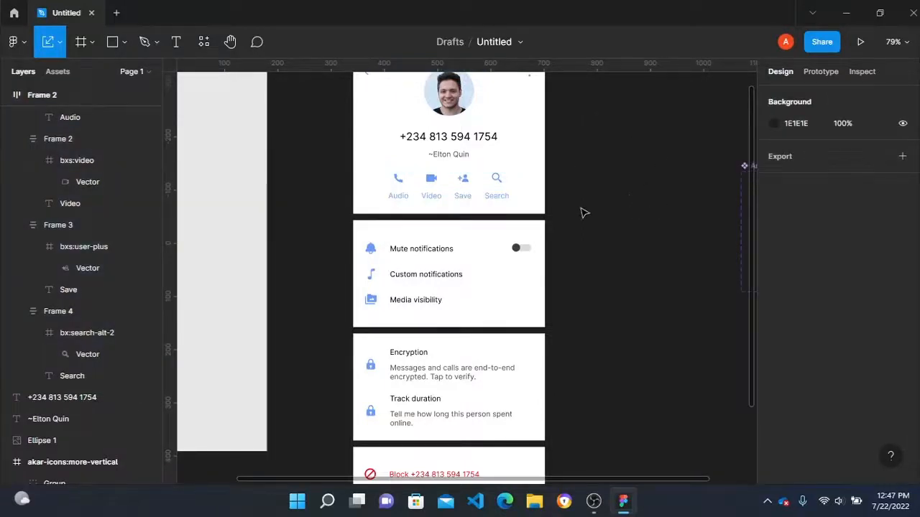
Step: Move all the contact info cards, icons, texts and the toggle together into the Android Large - 1 frame, aligned to its top
scroll(618, 148, "down", 2)
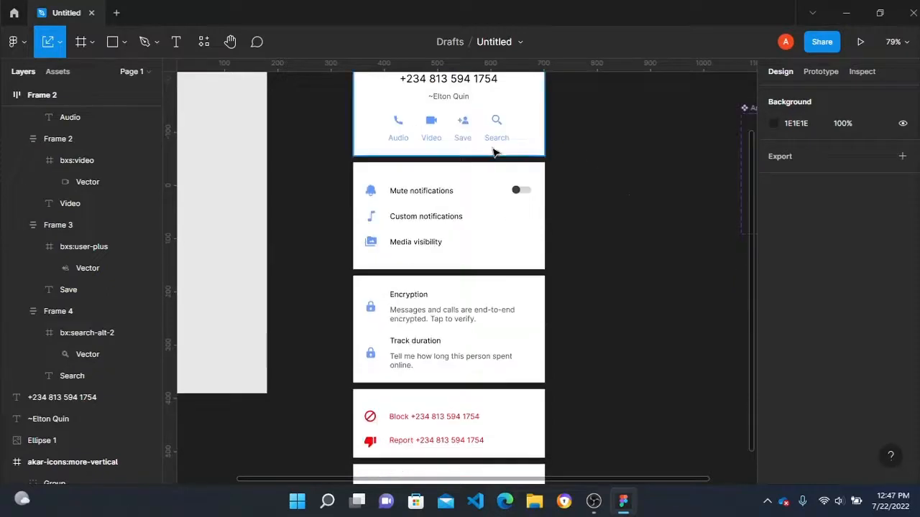
scroll(493, 151, "up", 5)
left_click(359, 154)
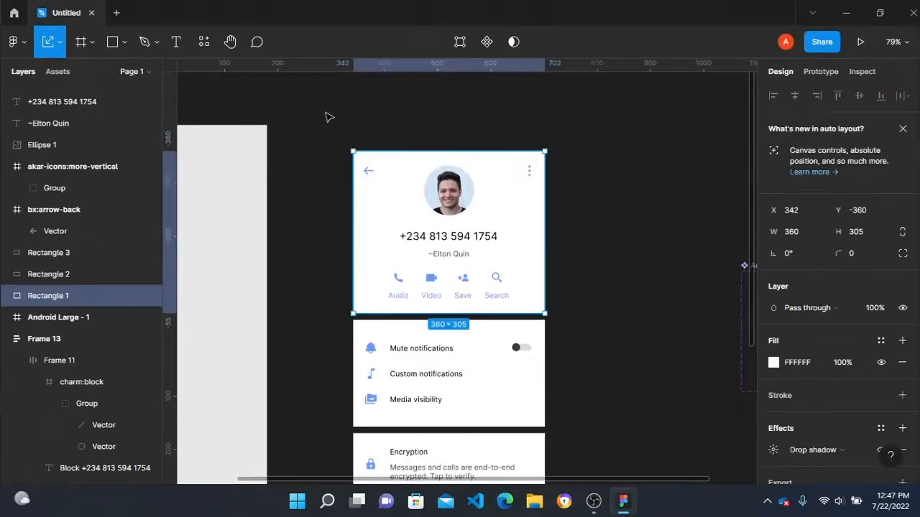
left_click_drag(326, 117, 638, 347)
scroll(638, 347, "up", 10)
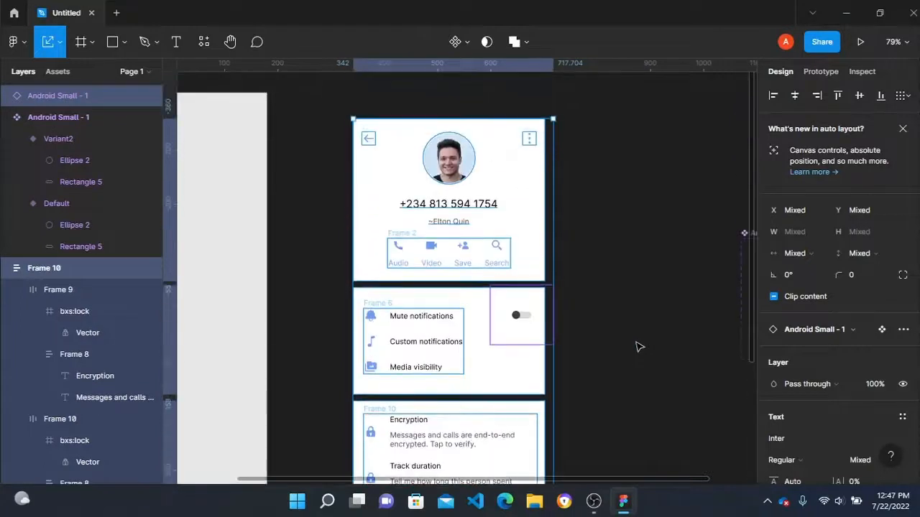
scroll(638, 347, "down", 1)
scroll(422, 194, "left", 3)
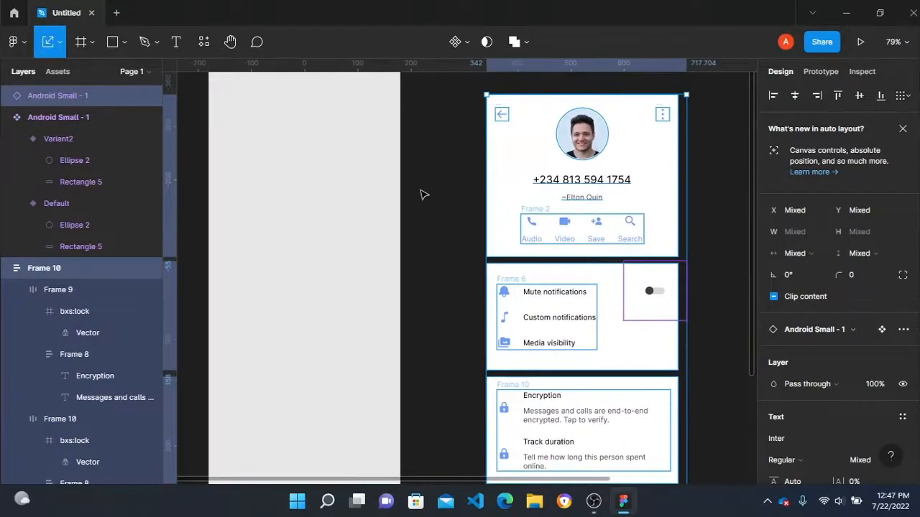
scroll(435, 189, "down", 5, "ctrl")
left_click_drag(515, 220, 353, 196)
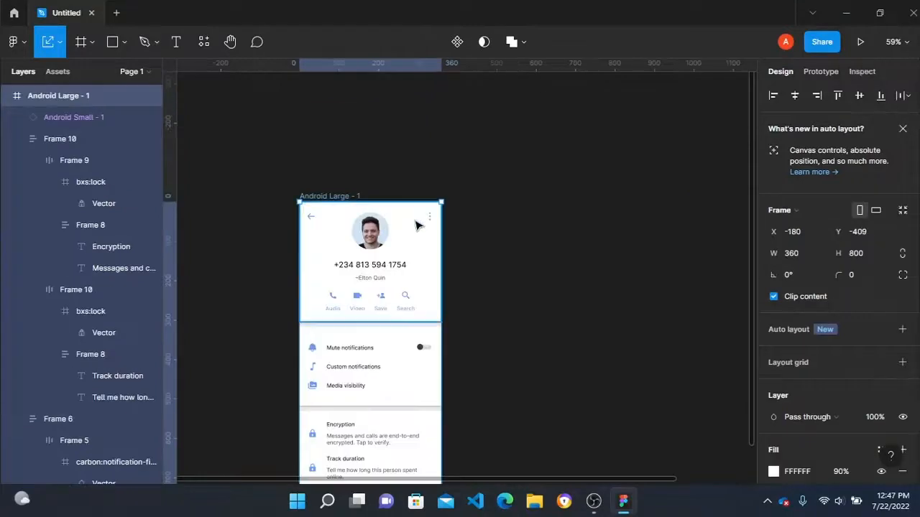
scroll(419, 220, "down", 2)
scroll(423, 223, "up", 1)
left_click(381, 121)
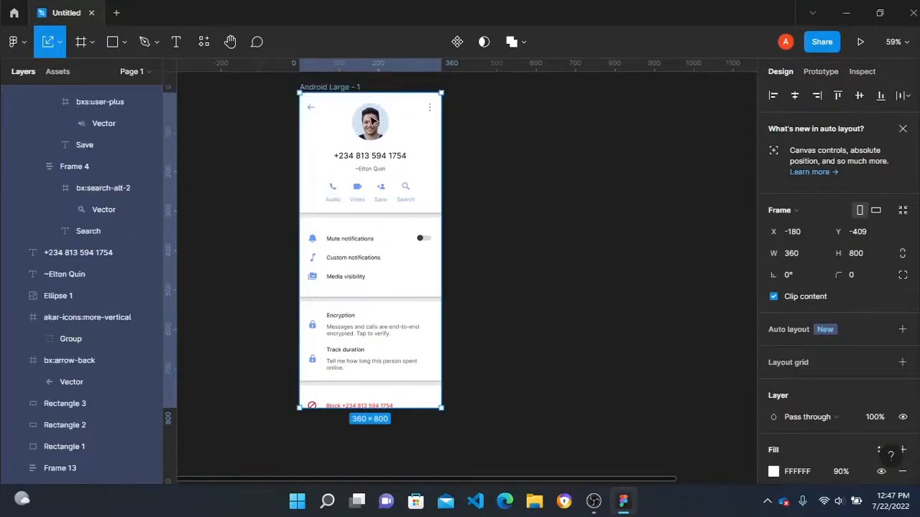
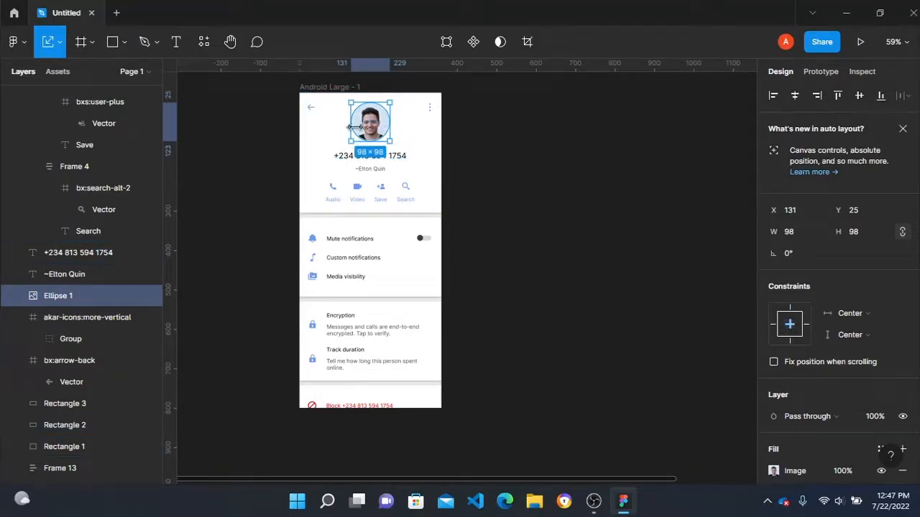
left_click(478, 197)
Step: Draw a 360 × 108 rectangle across the full width of the Android Large - 1 frame at its top edge
scroll(361, 155, "up", 5)
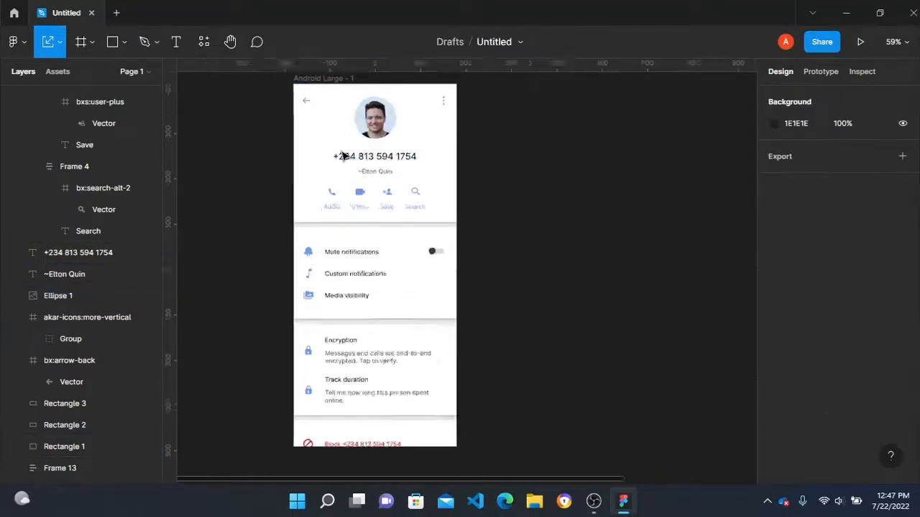
scroll(361, 155, "up", 4)
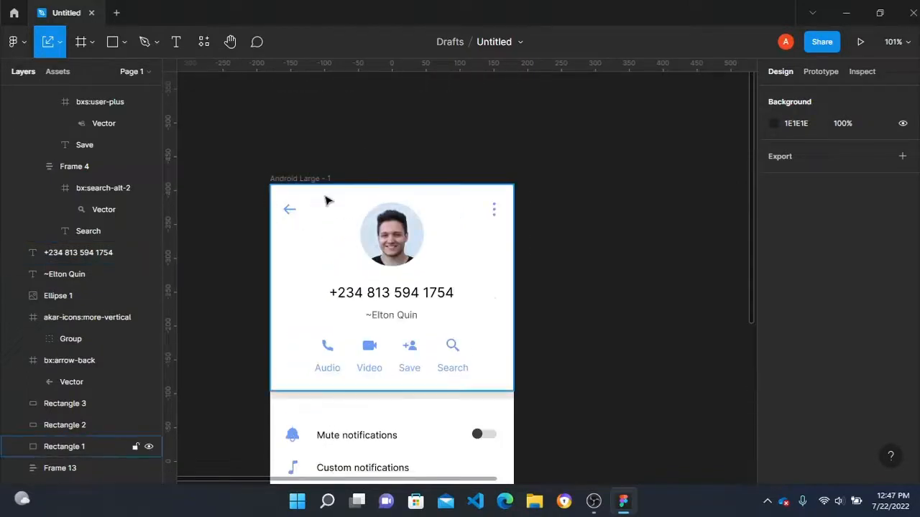
key("r")
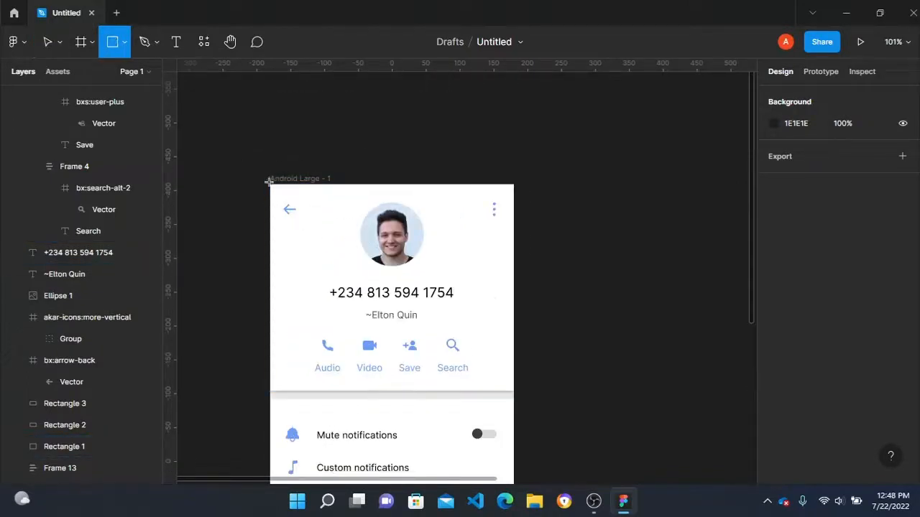
mouse_move(270, 185)
left_mouse_down()
mouse_move(396, 211)
mouse_move(444, 247)
mouse_move(511, 275)
mouse_move(516, 246)
mouse_move(513, 263)
left_mouse_up()
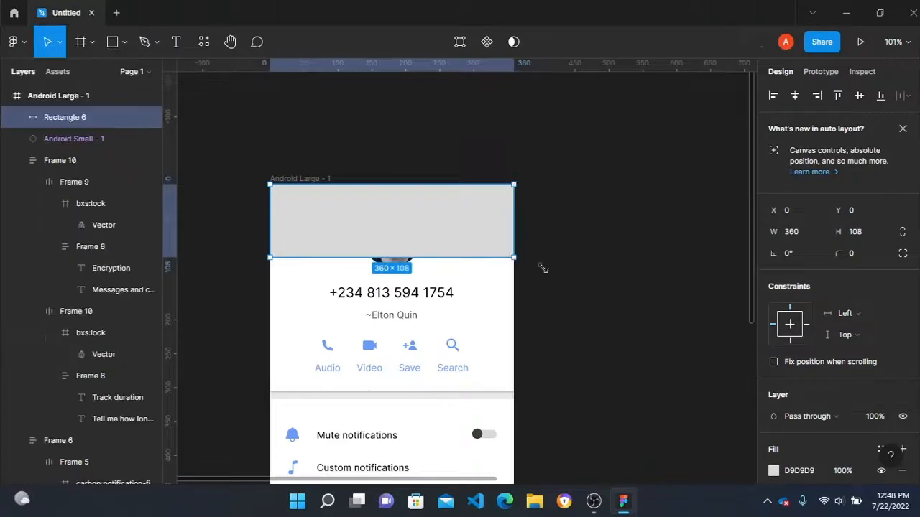
left_click(773, 471)
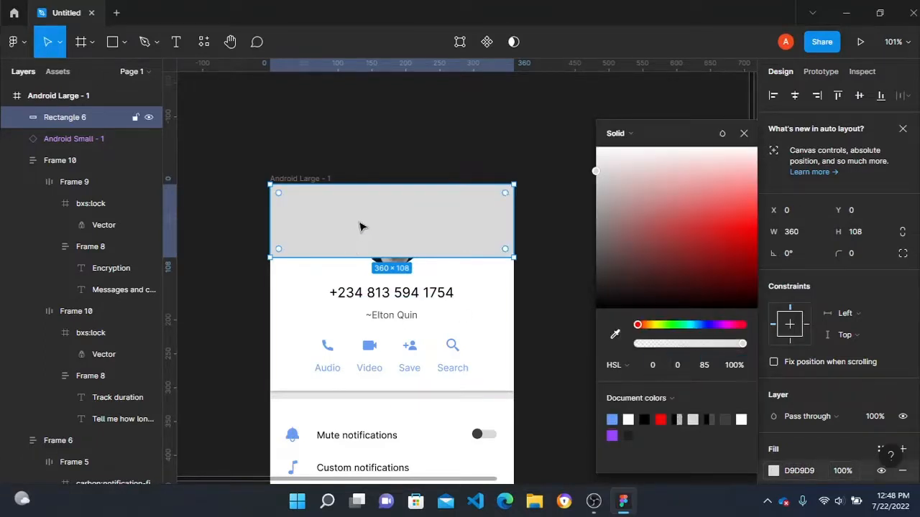
Step: Send the new header rectangle behind the profile picture and icons, above the profile card background, and fill it with white FFFFFF
left_click(307, 275)
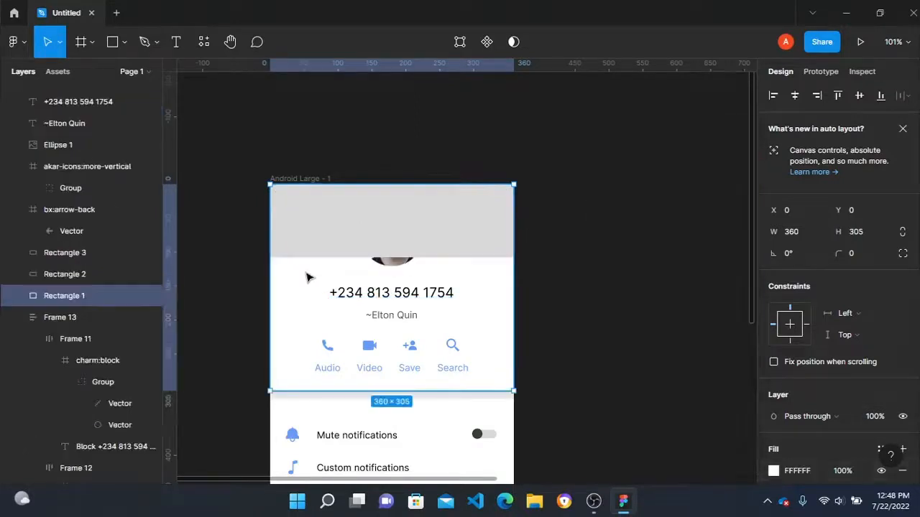
right_click(341, 250)
left_click(377, 209)
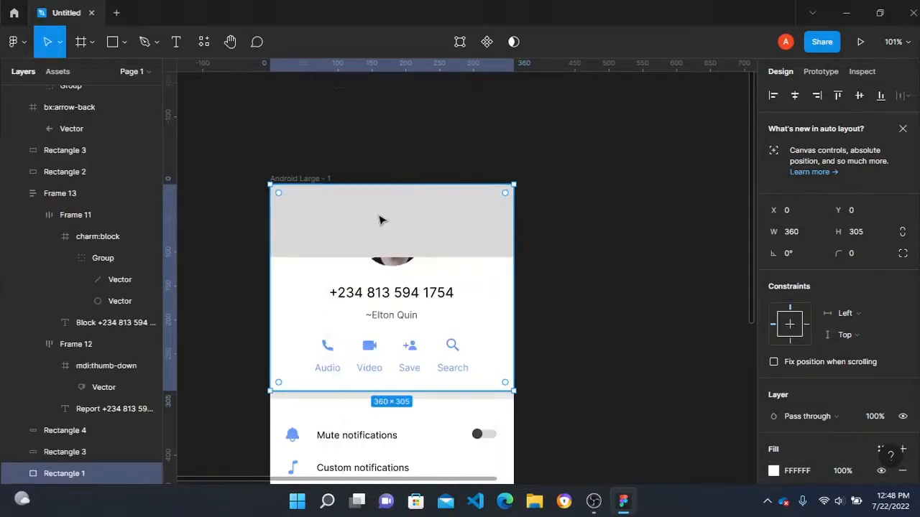
left_click(568, 201)
left_click(296, 271)
left_click(320, 226, "shift")
right_click(320, 226)
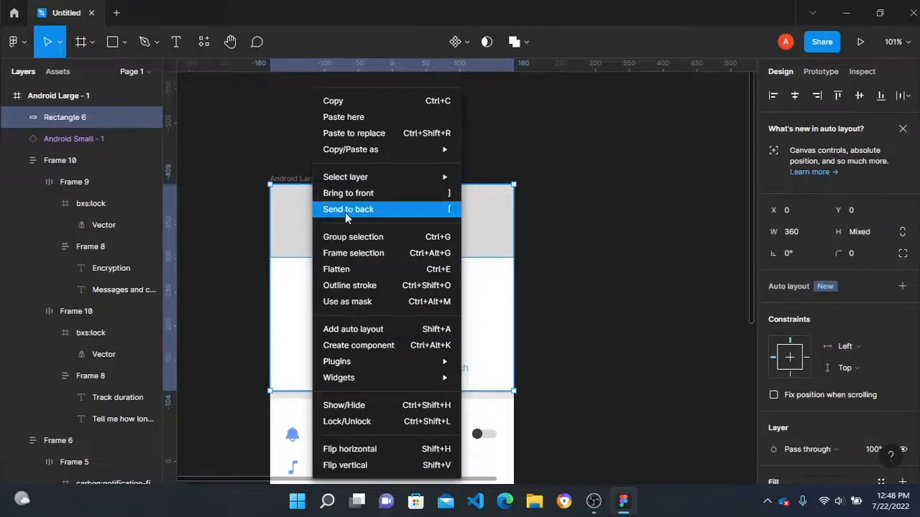
left_click(346, 213)
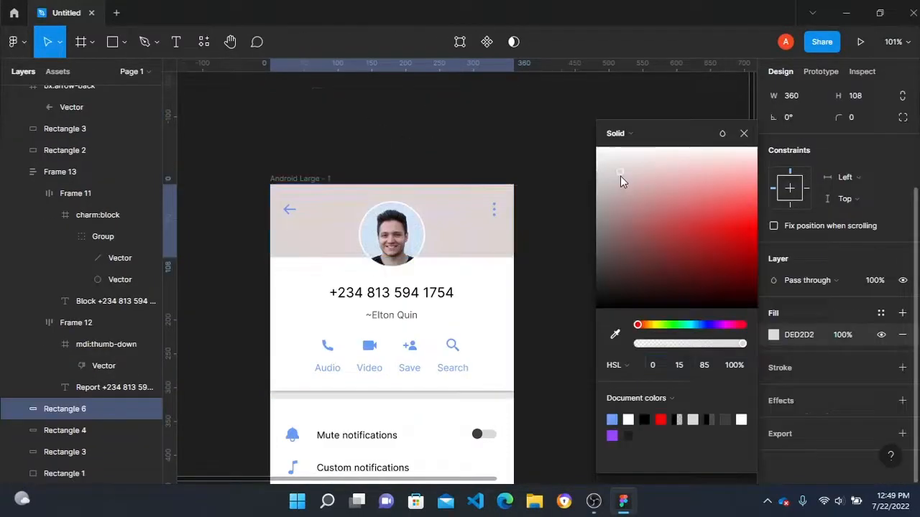
left_click_drag(620, 180, 602, 148)
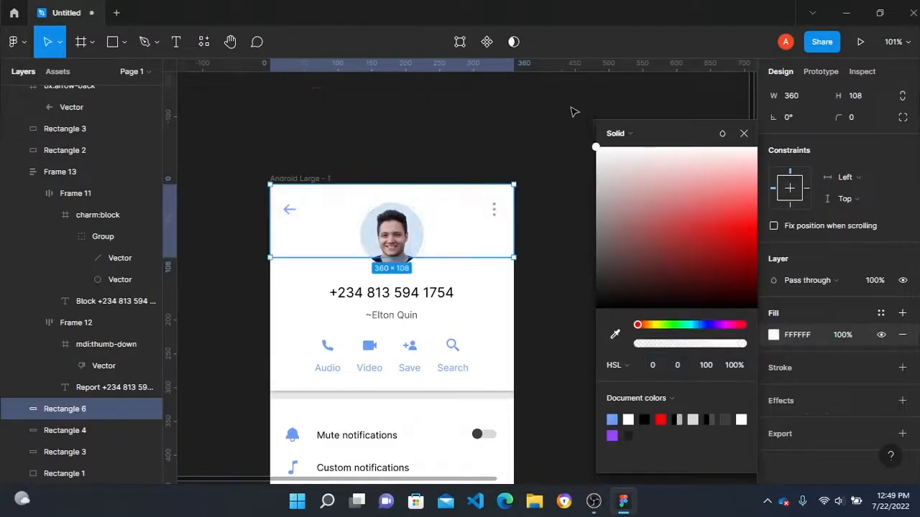
left_click(384, 128)
Step: Duplicate the phone number text straight up over the profile picture, to X 87, Y 32
left_click(385, 296)
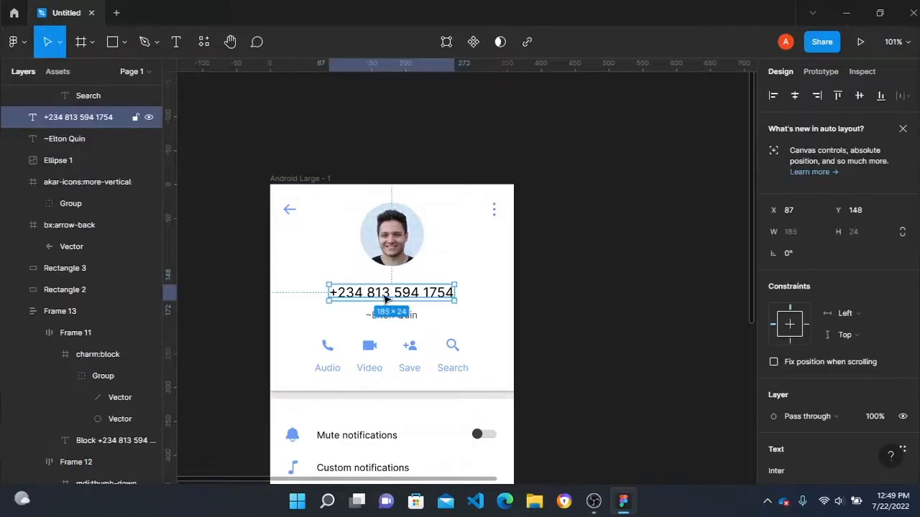
left_click_drag(390, 298, 363, 221)
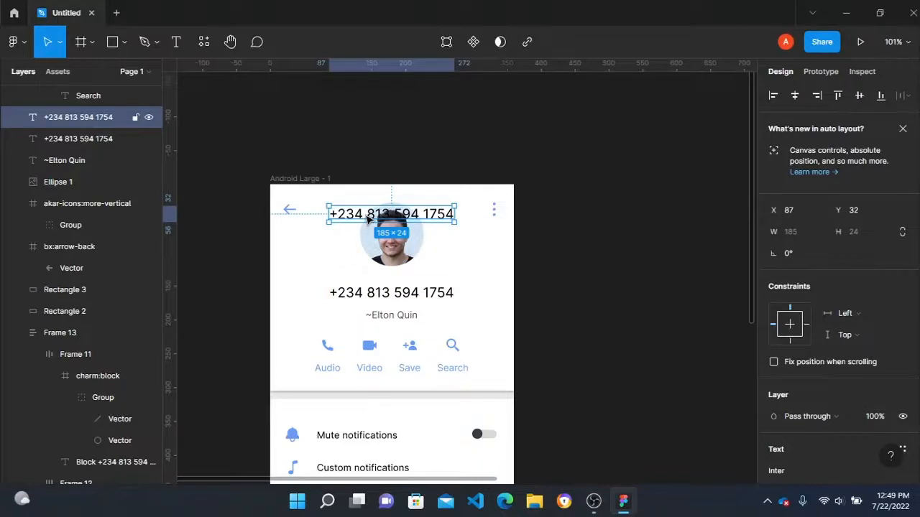
scroll(368, 219, "up", 5)
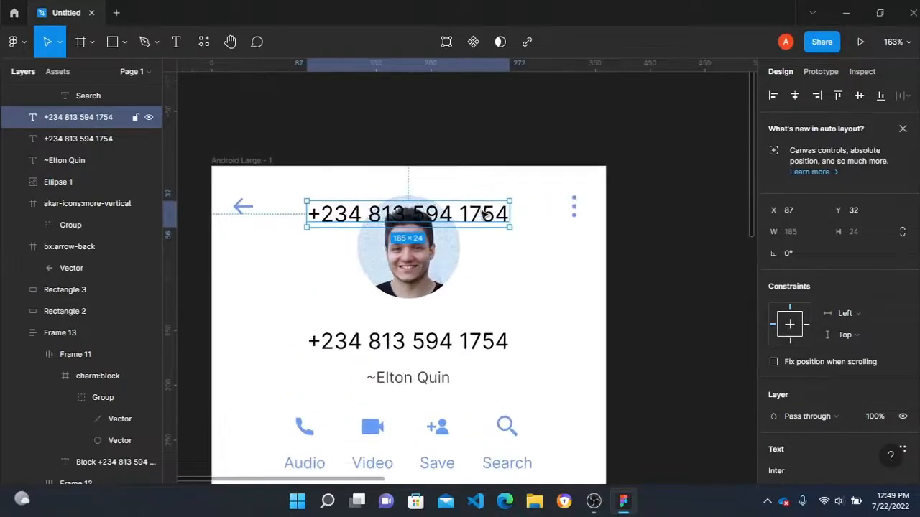
scroll(796, 380, "down", 3)
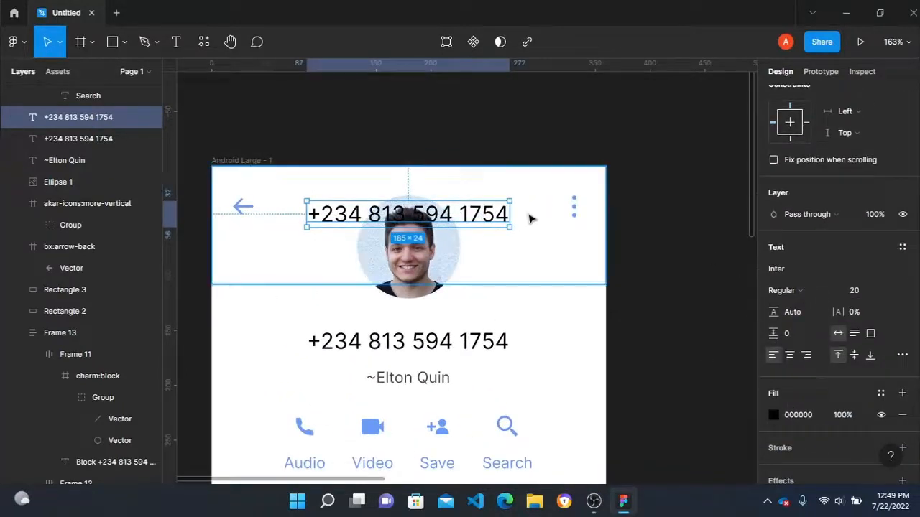
scroll(61, 132, "up", 3)
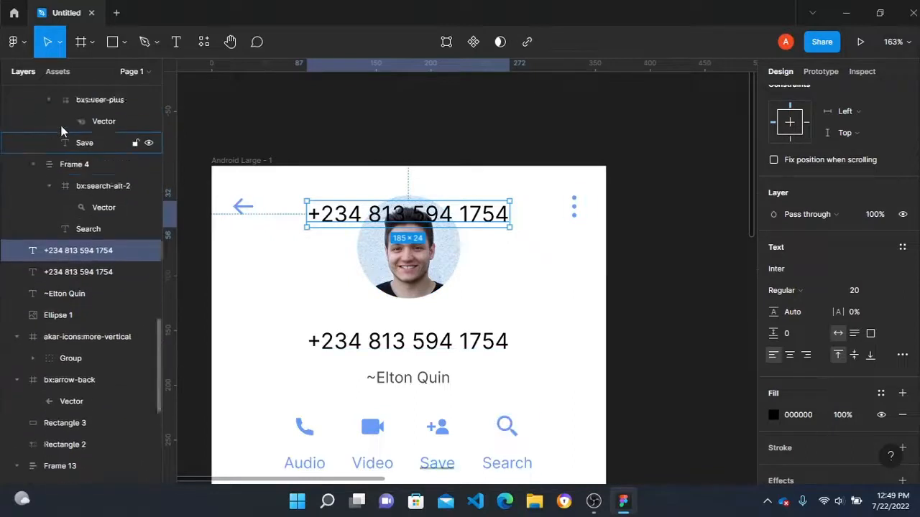
scroll(63, 158, "up", 2)
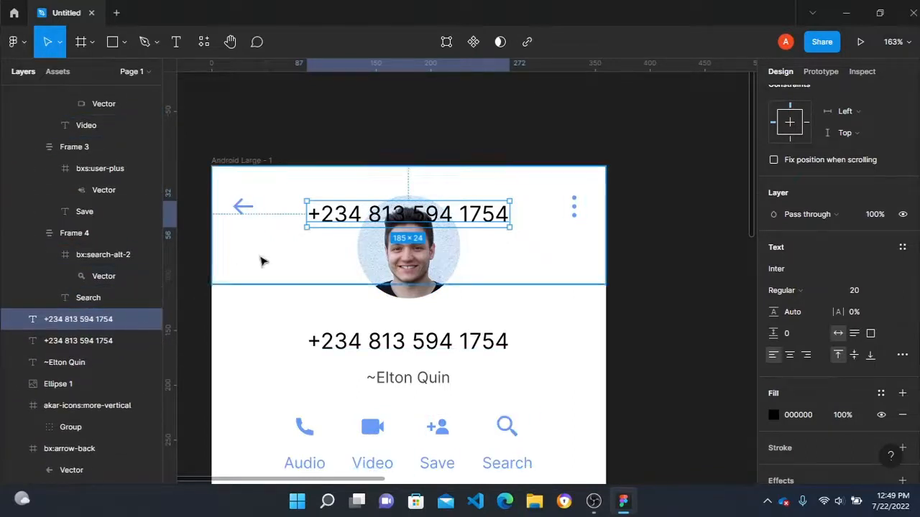
Step: Restack the header rectangle, card background and duplicated phone number so the number sits above the rectangles and behind the profile picture
left_click(283, 242)
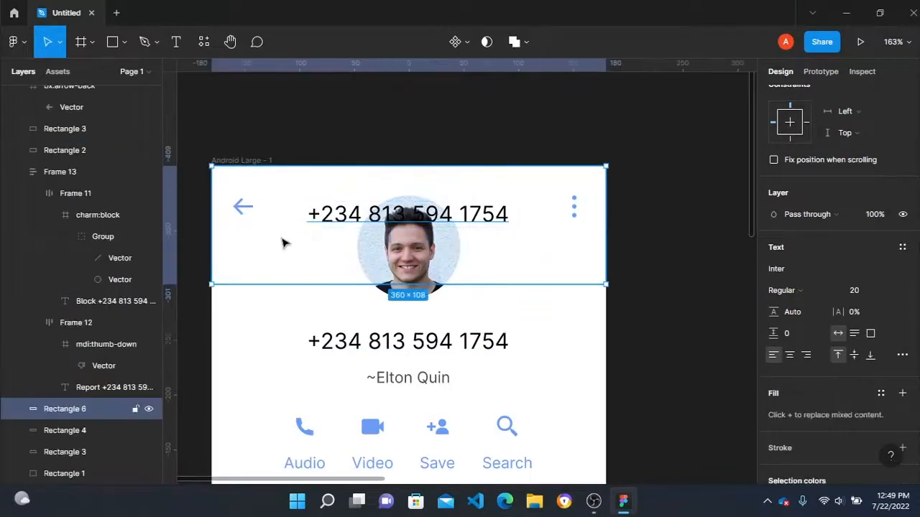
left_click(261, 312, "shift")
right_click(268, 309)
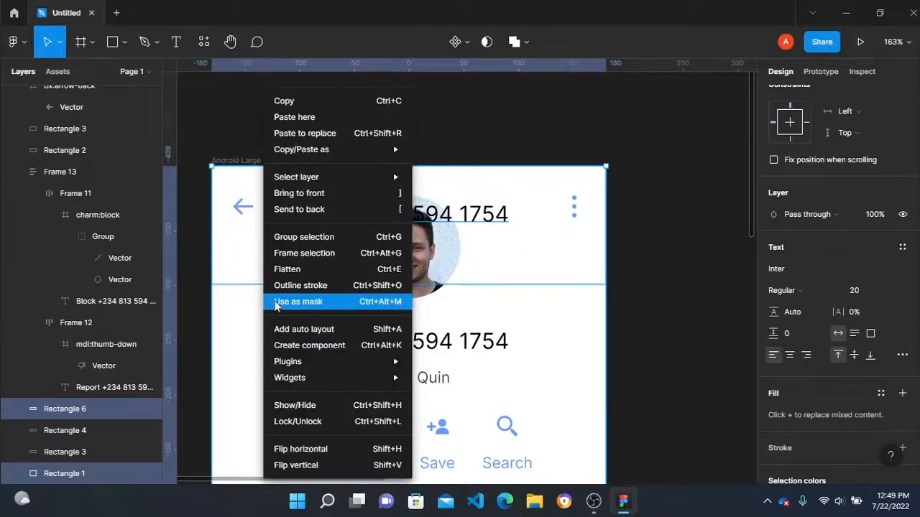
left_click(335, 211)
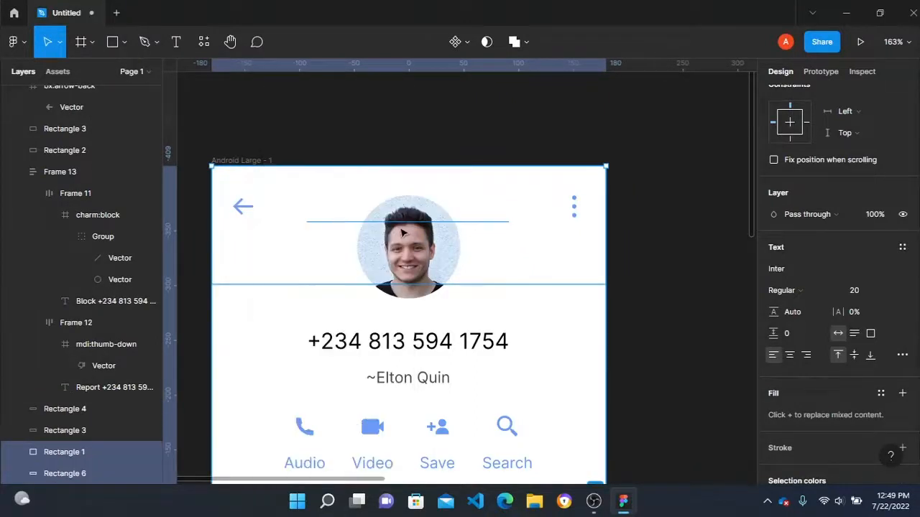
left_click(342, 227)
key("ctrl+v")
scroll(313, 248, "down", 1)
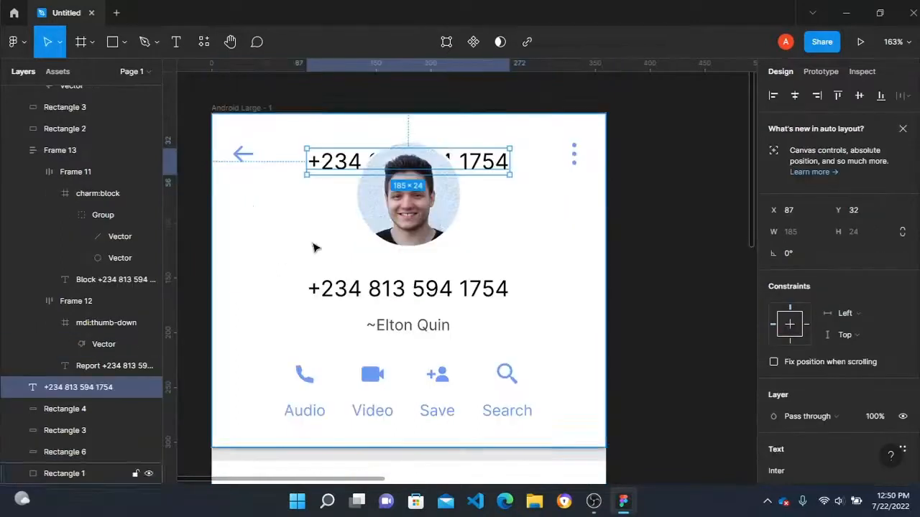
Step: Set the fill of the duplicated phone number text to white FFFFFF
scroll(862, 378, "down", 5)
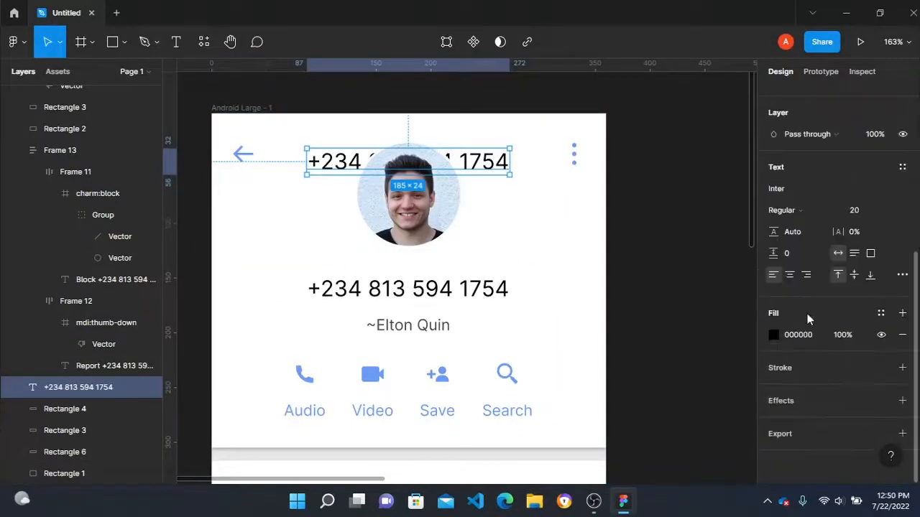
left_click(773, 335)
left_click_drag(716, 281, 570, 123)
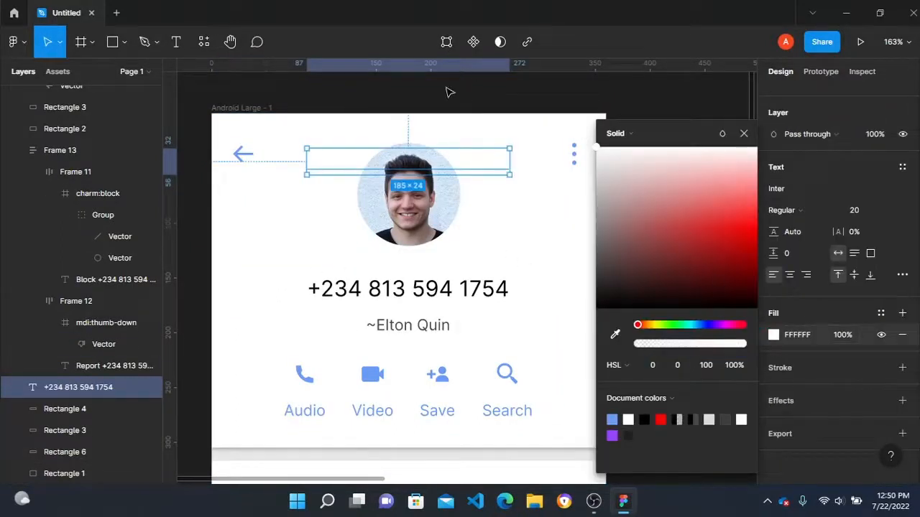
Step: Duplicate the whole Android Large - 1 frame, placing the copy beside the original at X 306, Y -409
left_click(445, 92)
left_click(413, 198)
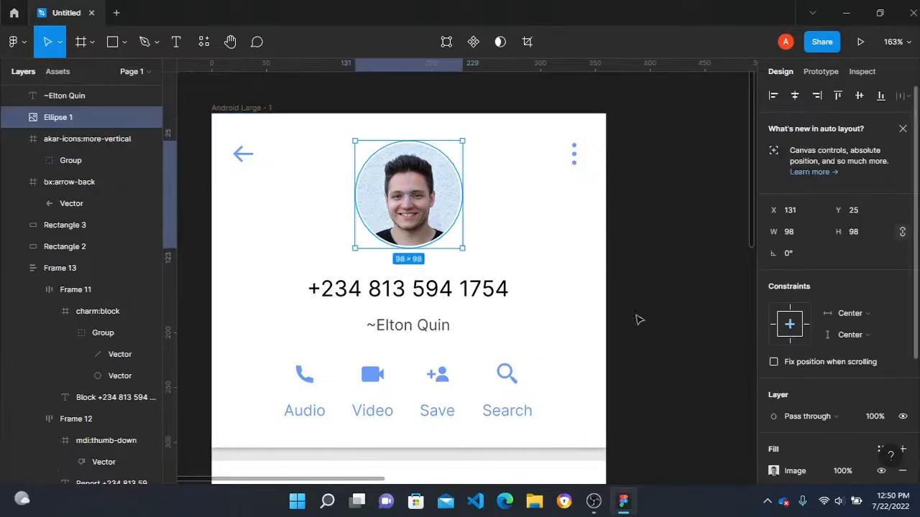
scroll(337, 189, "down", 5)
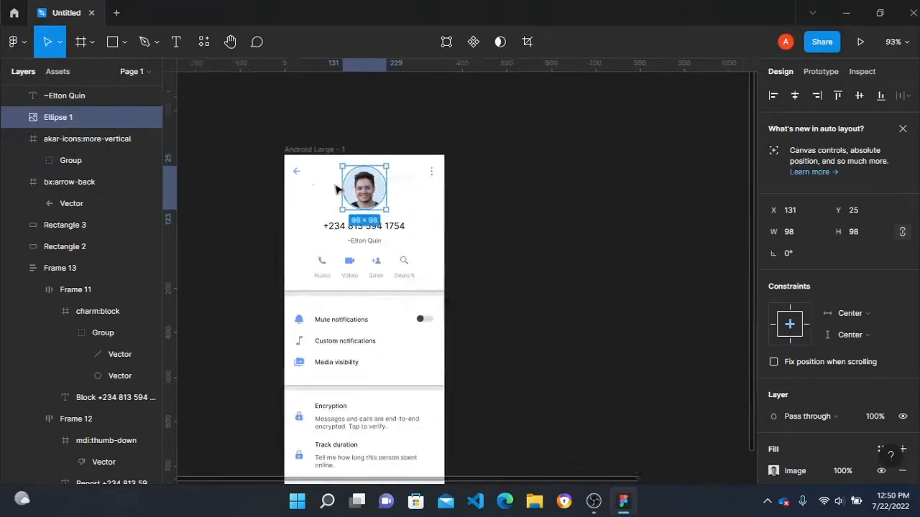
left_click(300, 151)
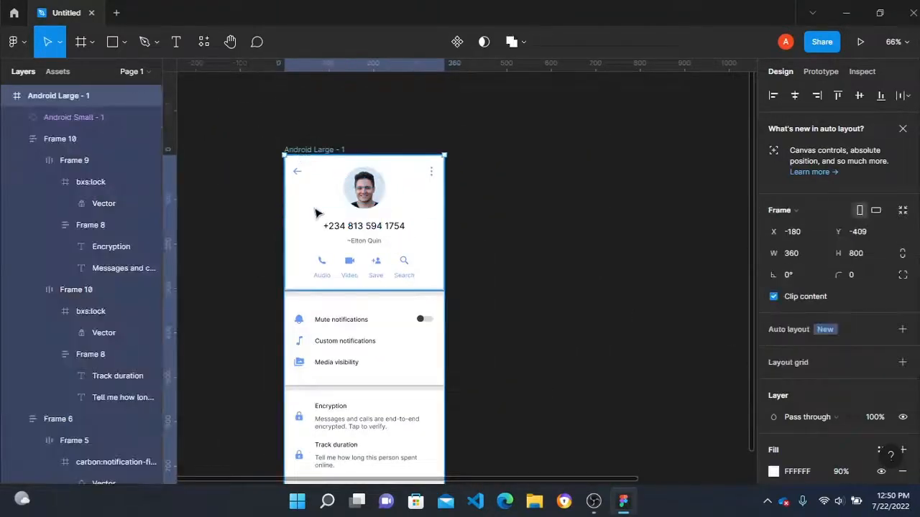
left_click_drag(318, 214, 534, 228, "alt")
scroll(534, 228, "down", 2)
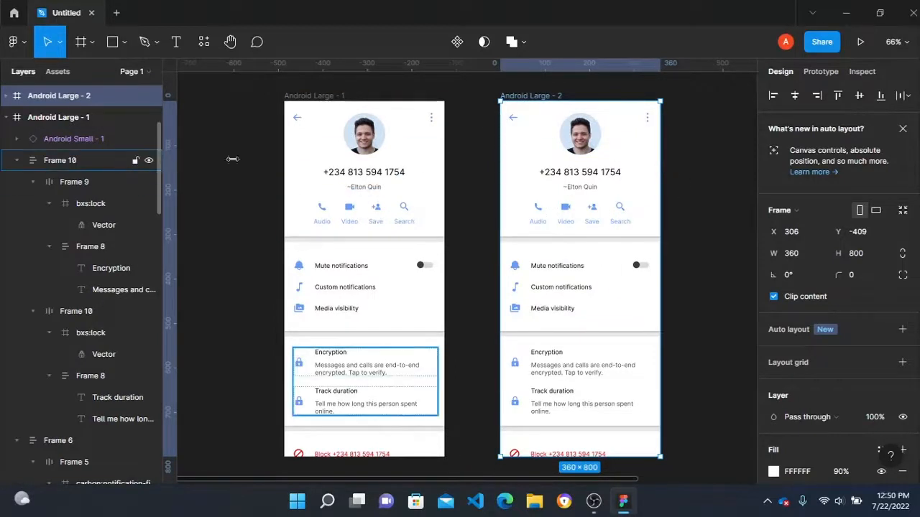
Step: Scale the profile picture in the Android Large - 2 frame down to 32 × 32
left_click(583, 146)
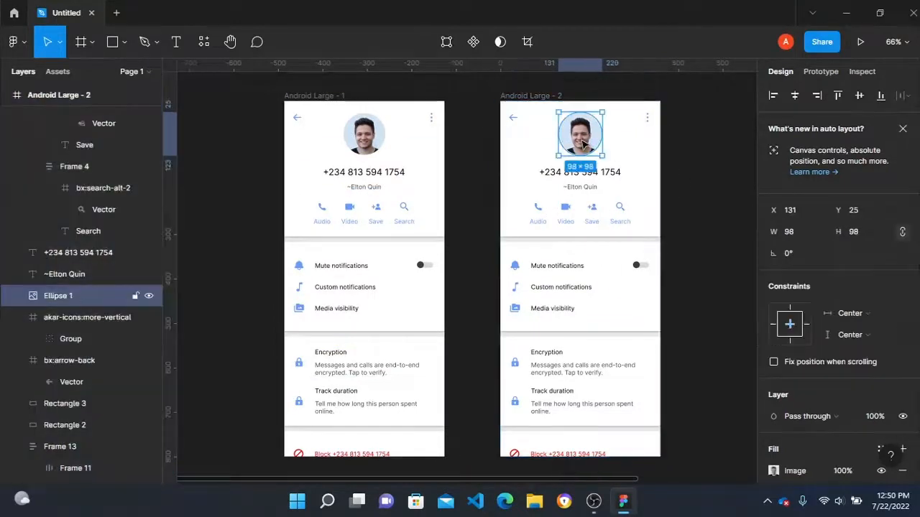
key("k")
scroll(590, 145, "up", 3)
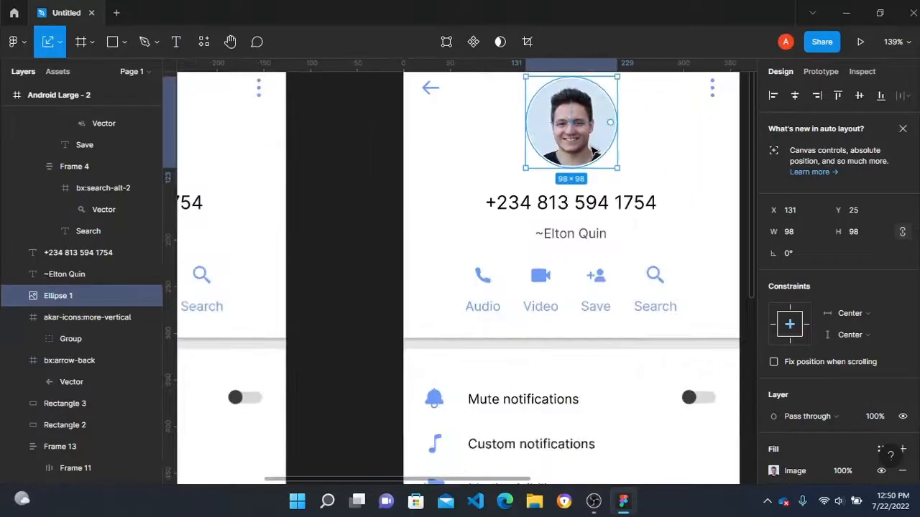
scroll(627, 188, "up", 2)
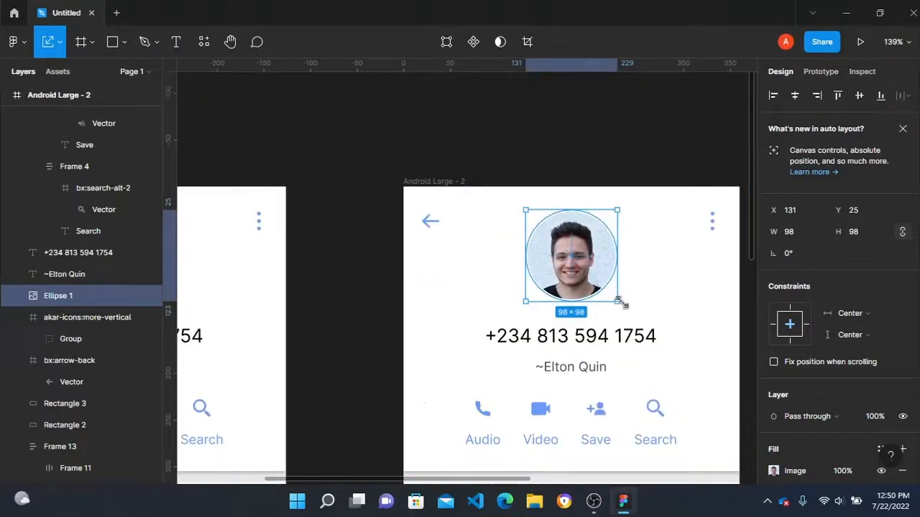
left_click_drag(619, 303, 552, 239)
scroll(552, 239, "up", 5)
scroll(557, 241, "up", 1)
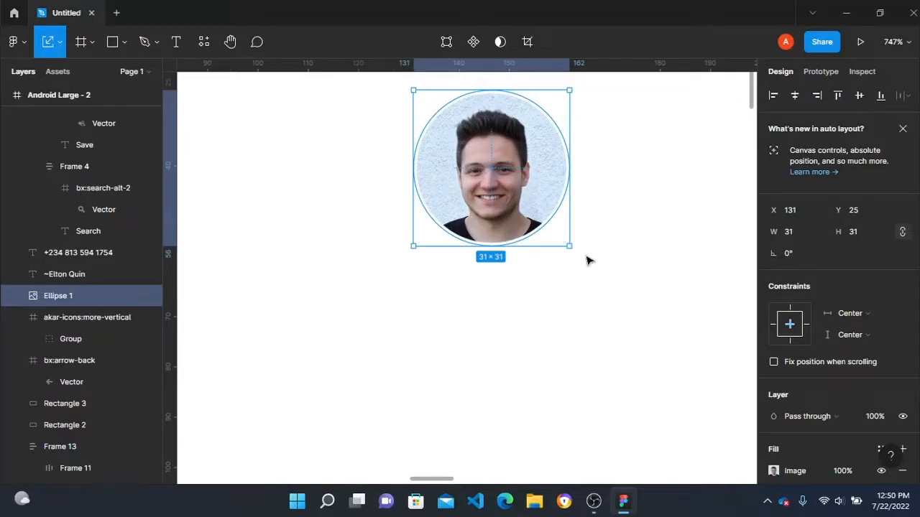
left_click_drag(568, 246, 571, 251)
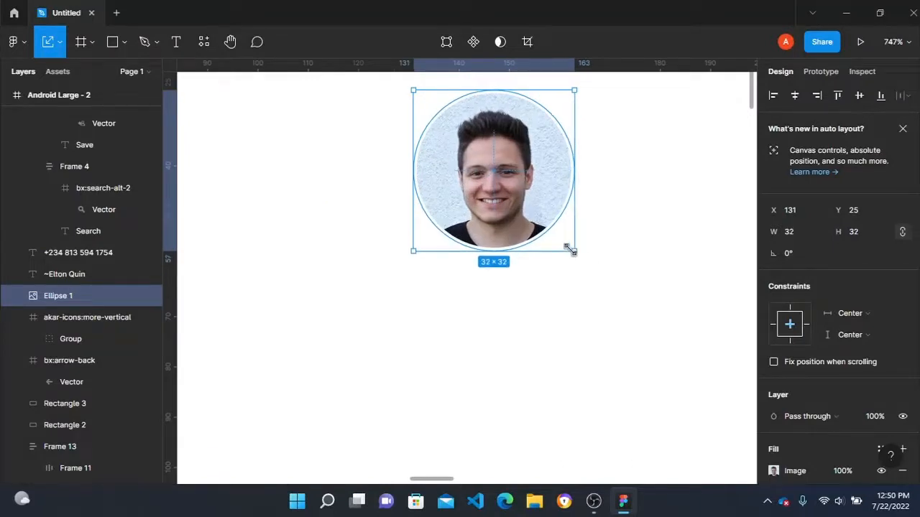
Step: Move the small profile picture next to the back arrow, to X 59, Y 22
scroll(519, 232, "down", 2)
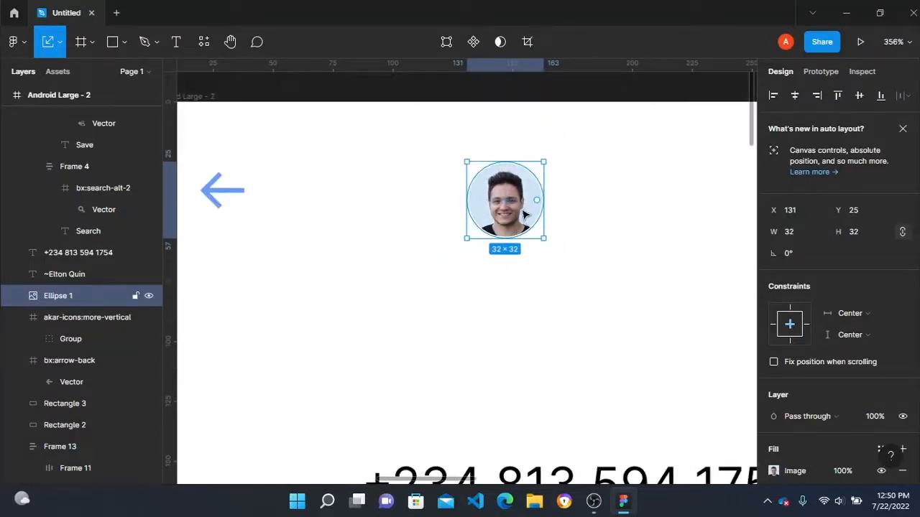
left_click_drag(523, 212, 349, 196)
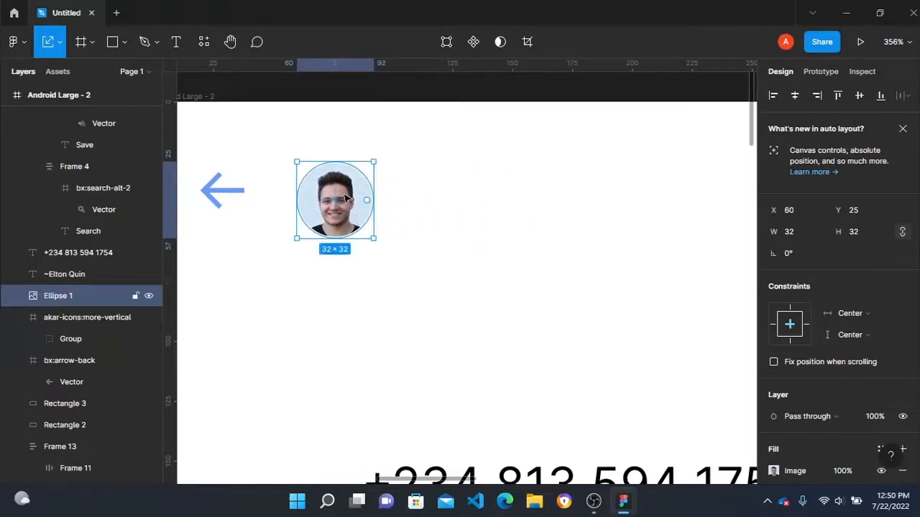
left_click_drag(345, 195, 342, 188)
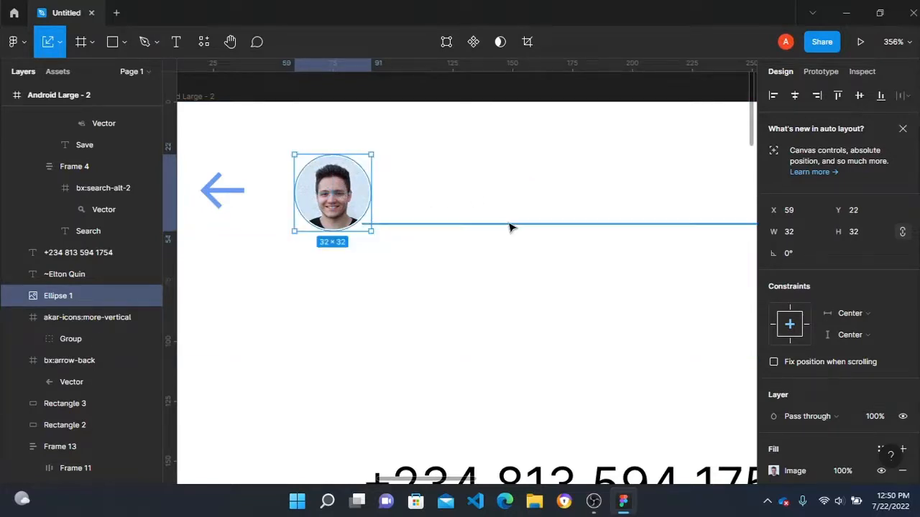
Step: Scale the hidden white phone number in the second frame to 106 × 14 and move it beside the profile picture at X 109, Y 34
left_click(501, 222)
scroll(500, 222, "down", 5)
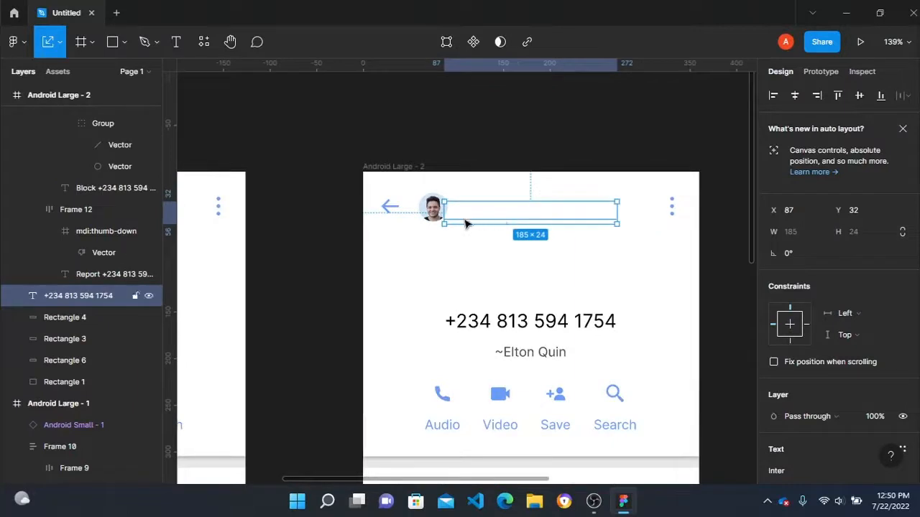
left_click_drag(445, 216, 493, 216)
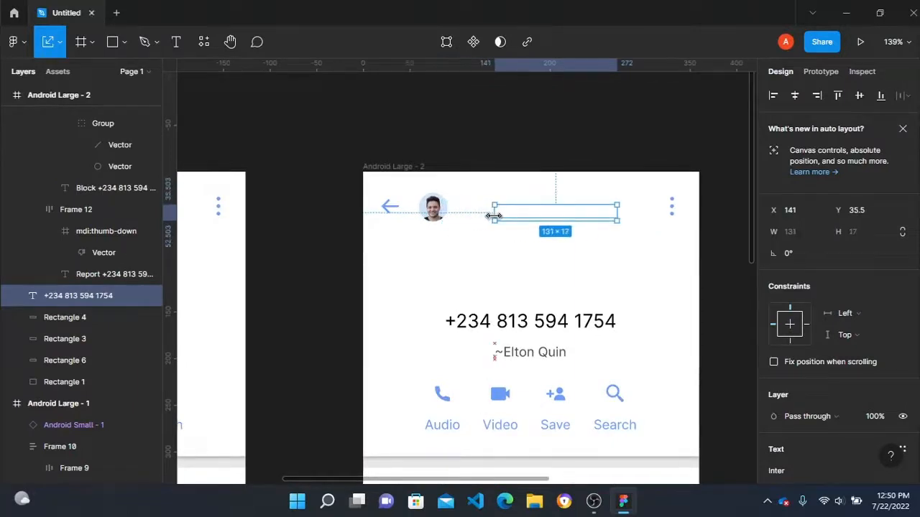
mouse_move(619, 208)
left_mouse_down()
mouse_move(583, 208)
mouse_move(602, 207)
left_mouse_up()
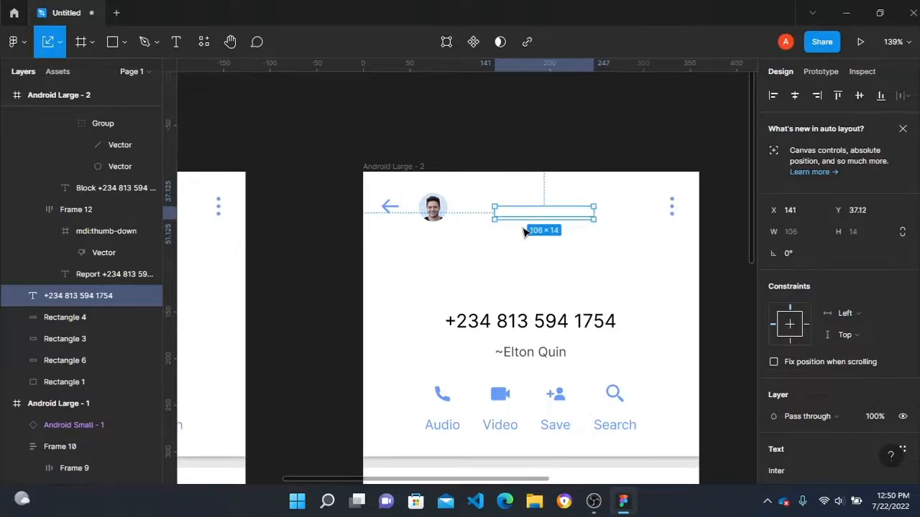
scroll(522, 230, "up", 5, "ctrl")
left_click_drag(548, 200, 471, 191)
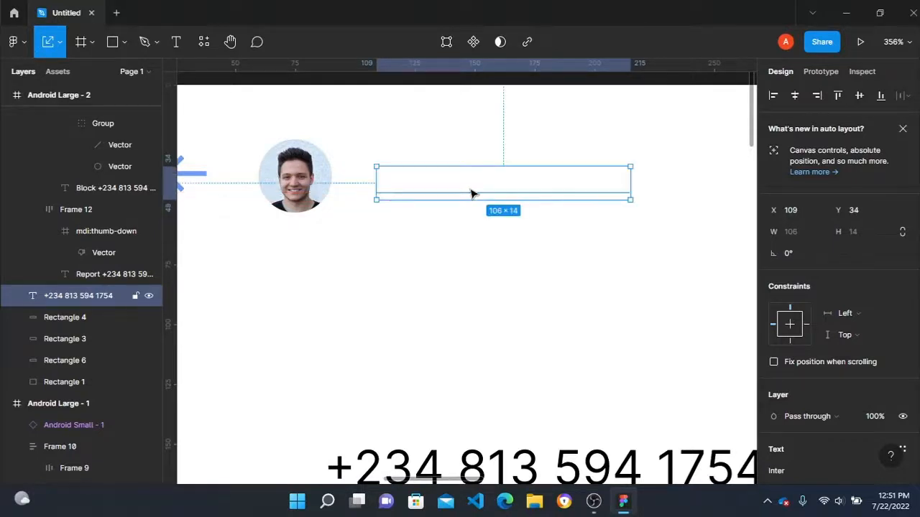
Step: Fill the second frame's header rectangle with the document's blue 699BF7
scroll(766, 337, "down", 4)
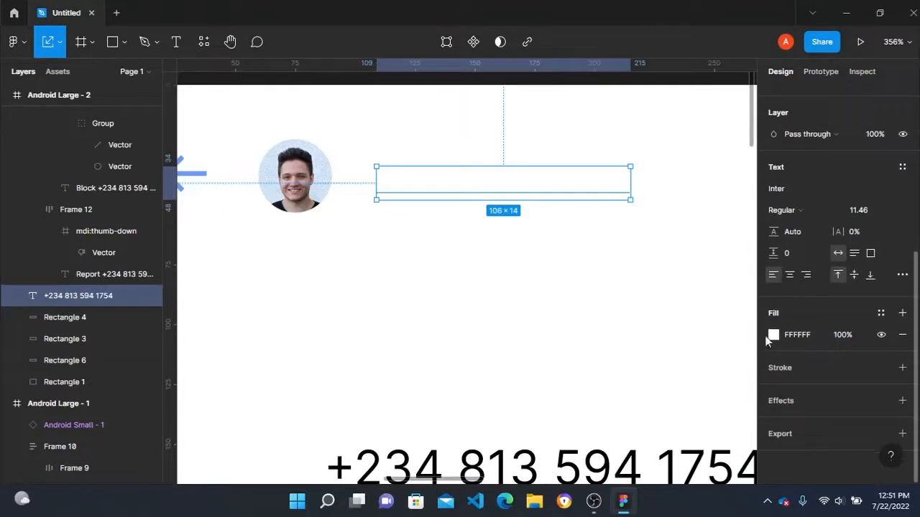
scroll(531, 154, "down", 5)
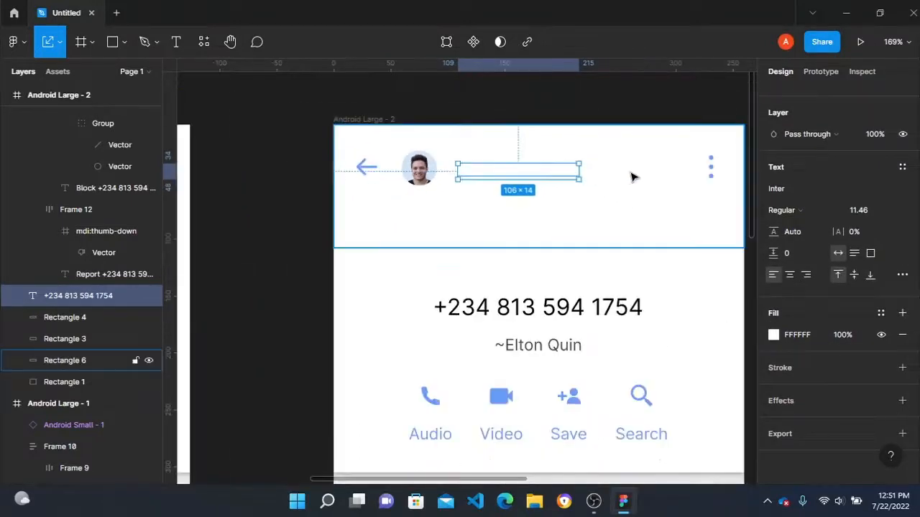
left_click(631, 178)
left_click(773, 335)
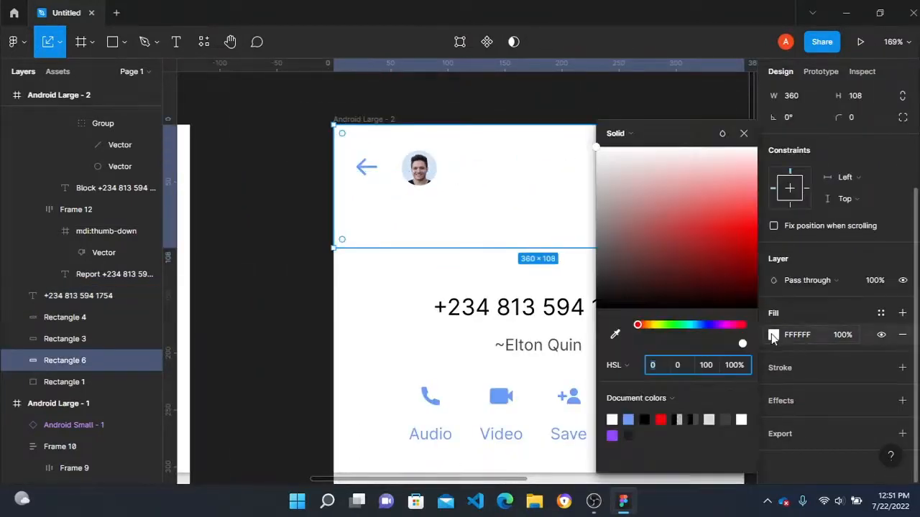
left_click(628, 420)
left_click(320, 228)
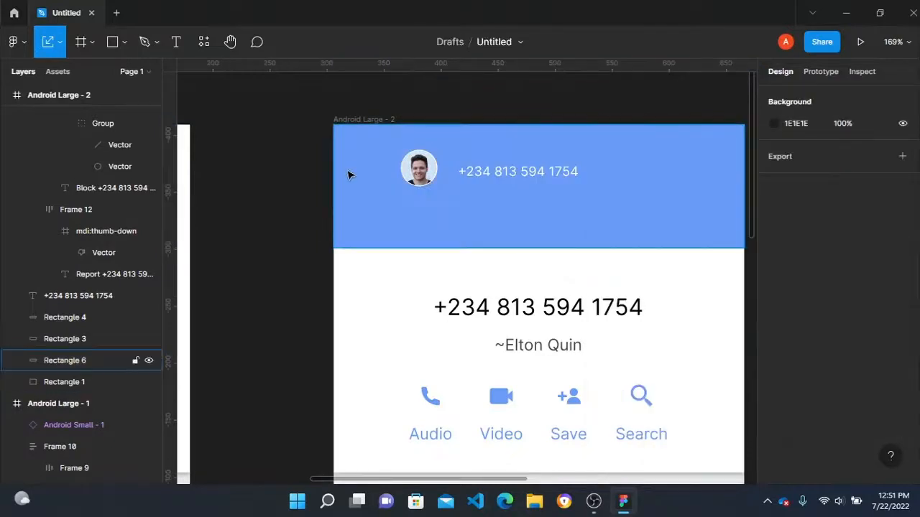
Step: Recolor the second frame's back arrow and three-dot menu icon to white FFFFFF
left_click(372, 175)
scroll(646, 153, "right", 5)
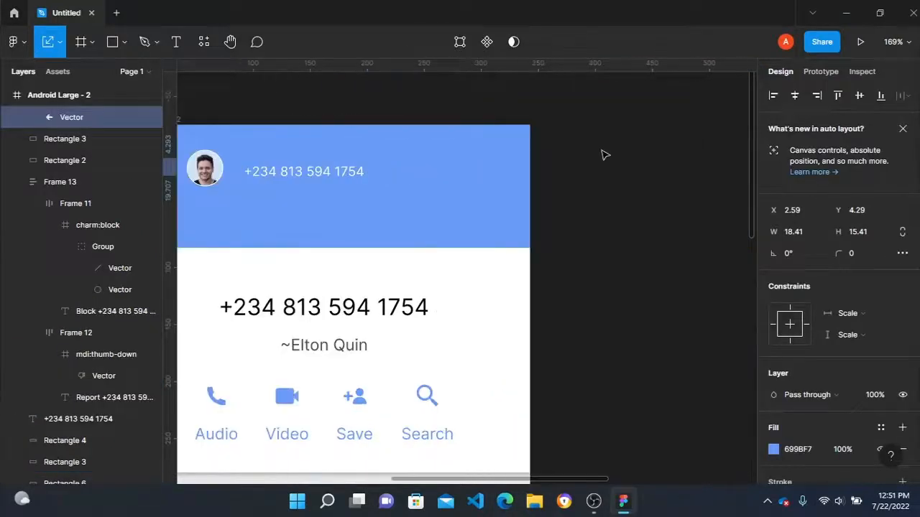
left_click_drag(483, 154, 512, 180)
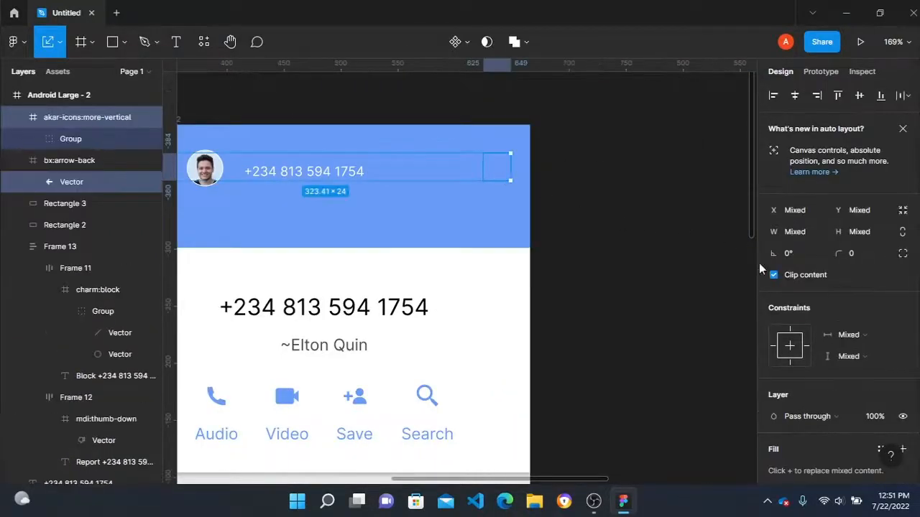
scroll(801, 359, "down", 3)
left_click(773, 368)
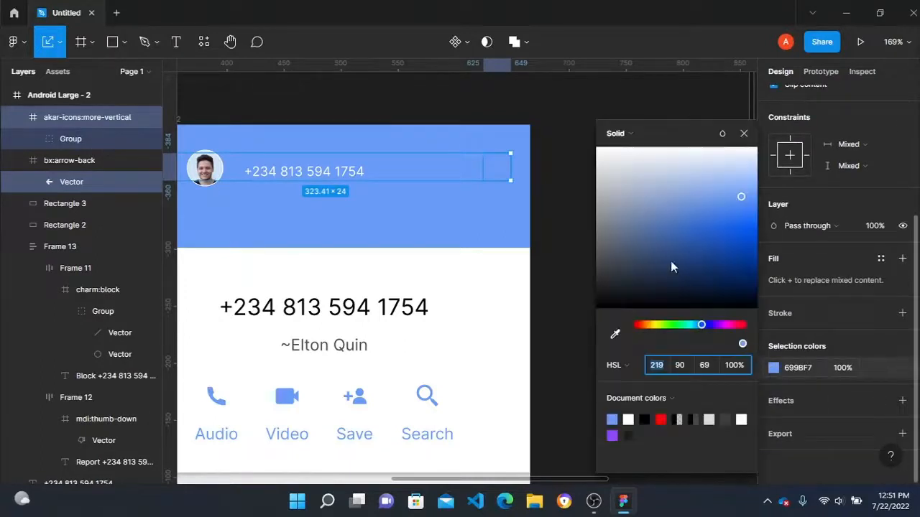
left_click_drag(670, 261, 353, 108)
scroll(451, 130, "left", 5)
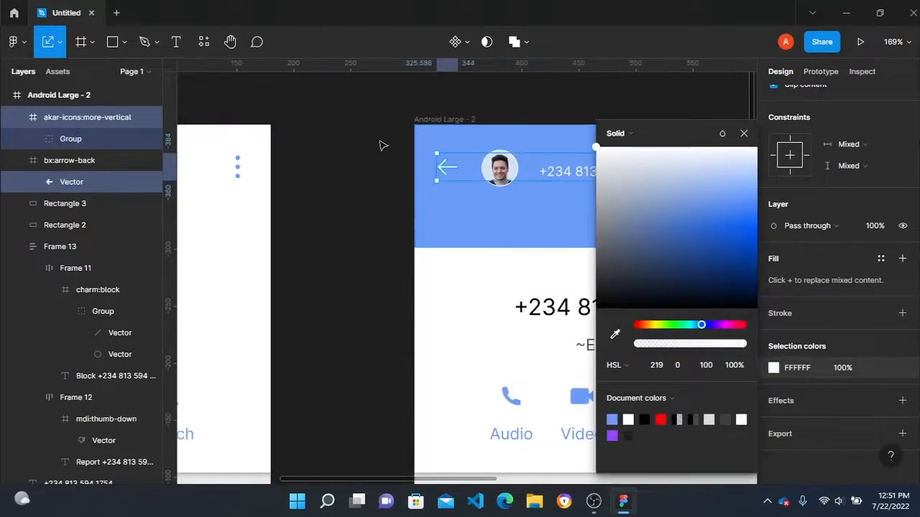
left_click(335, 195)
Step: Line up the profile picture and header phone number with the icons, the picture at Y 22 and the text at about Y 33
scroll(380, 184, "right", 2)
left_click(544, 179)
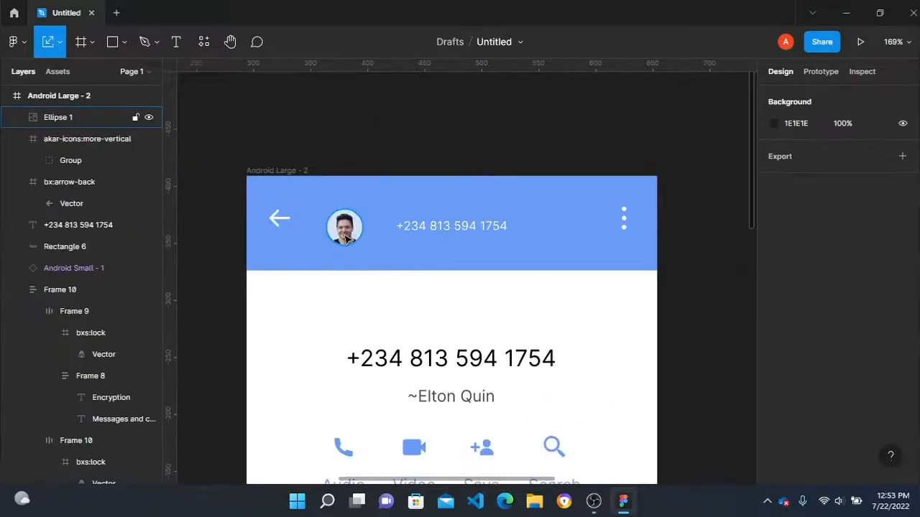
left_click(352, 236)
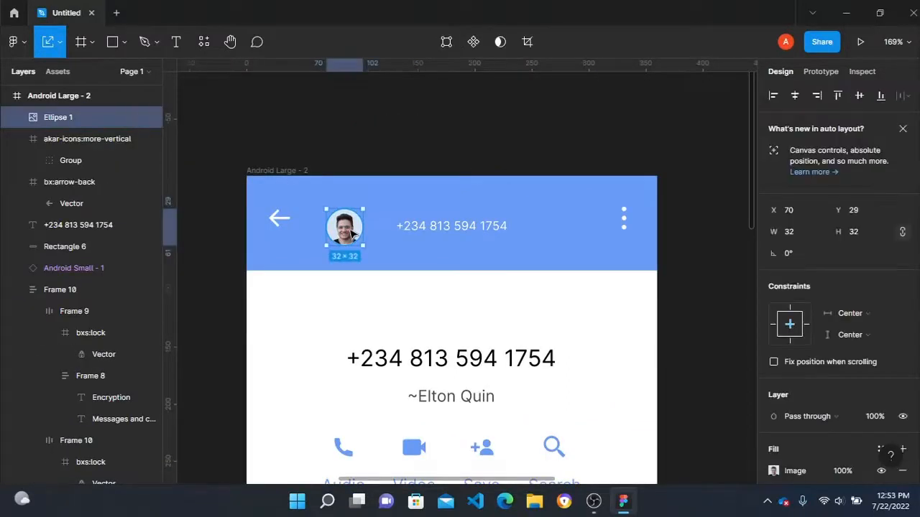
left_click_drag(352, 231, 352, 227)
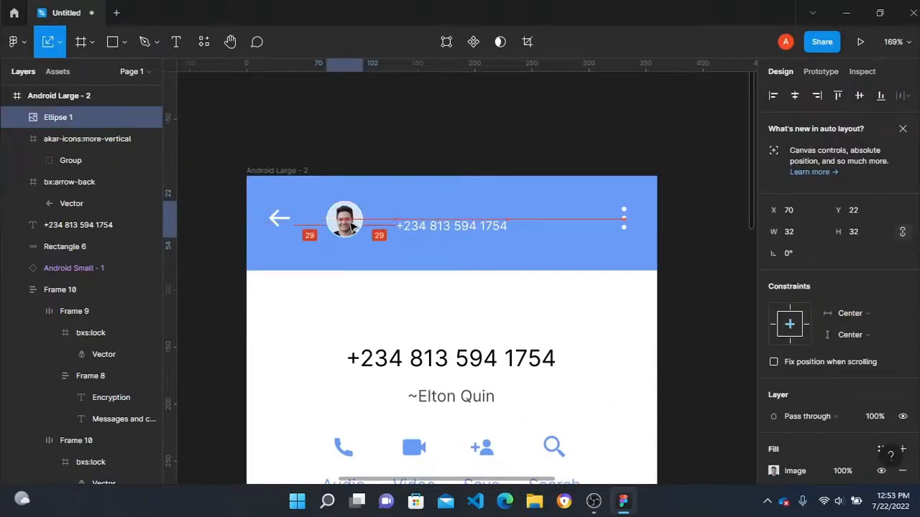
left_click_drag(441, 237, 435, 224)
Step: Scale the header phone number up to 130 × 17 and shift it slightly away from the picture, to X 135
scroll(882, 220, "down", 5)
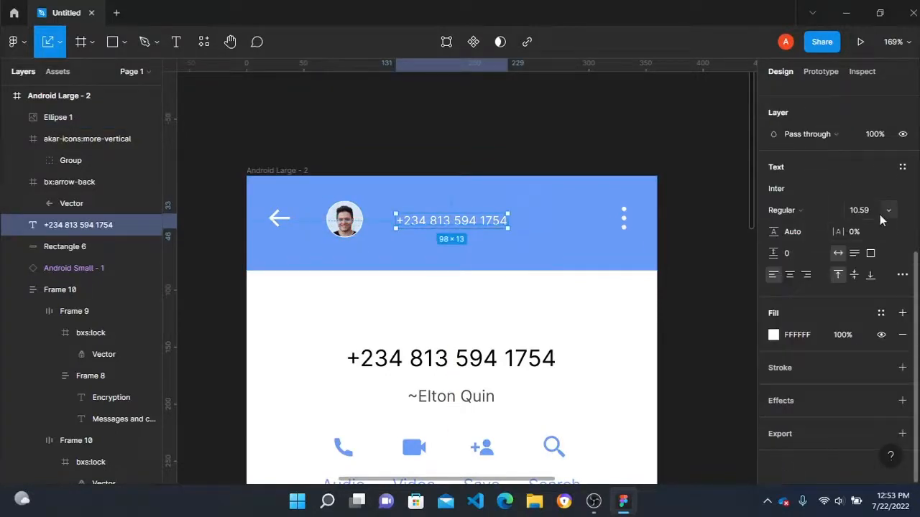
left_click_drag(509, 220, 544, 219)
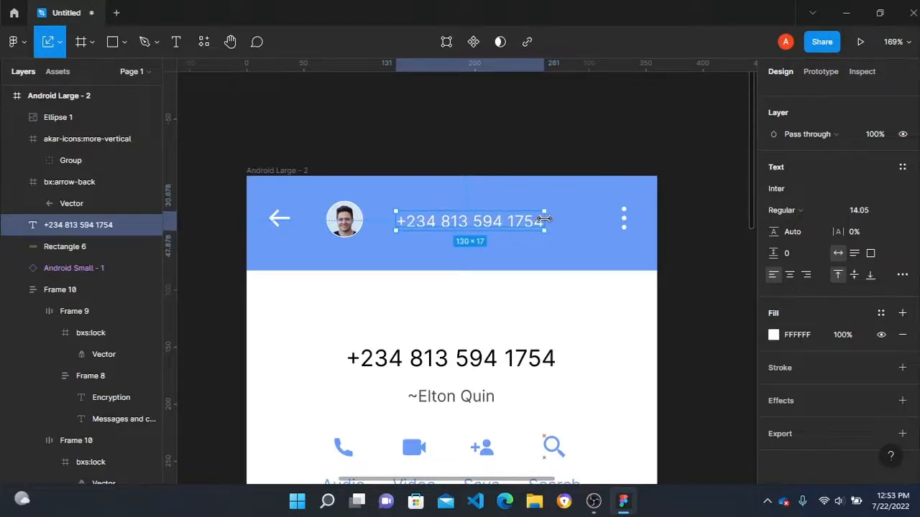
scroll(487, 217, "down", 3)
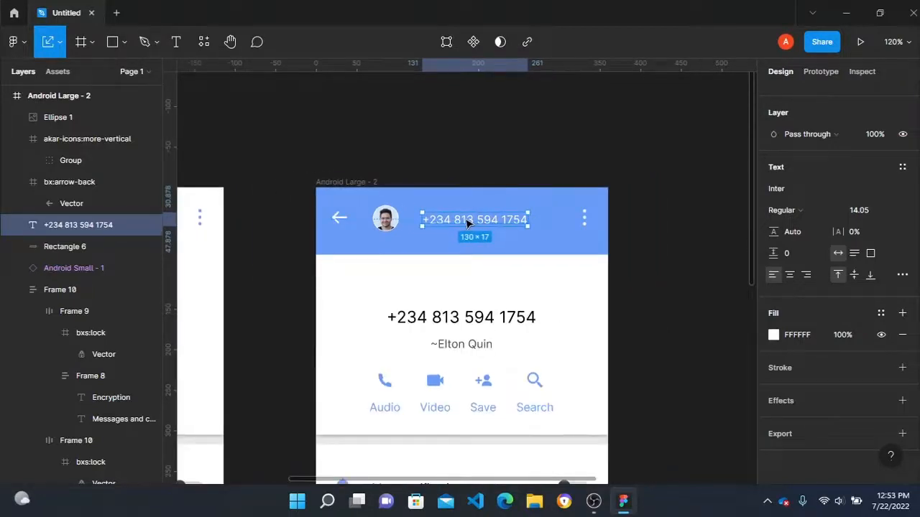
mouse_move(467, 223)
left_mouse_down()
mouse_move(459, 223)
mouse_move(470, 218)
left_mouse_up()
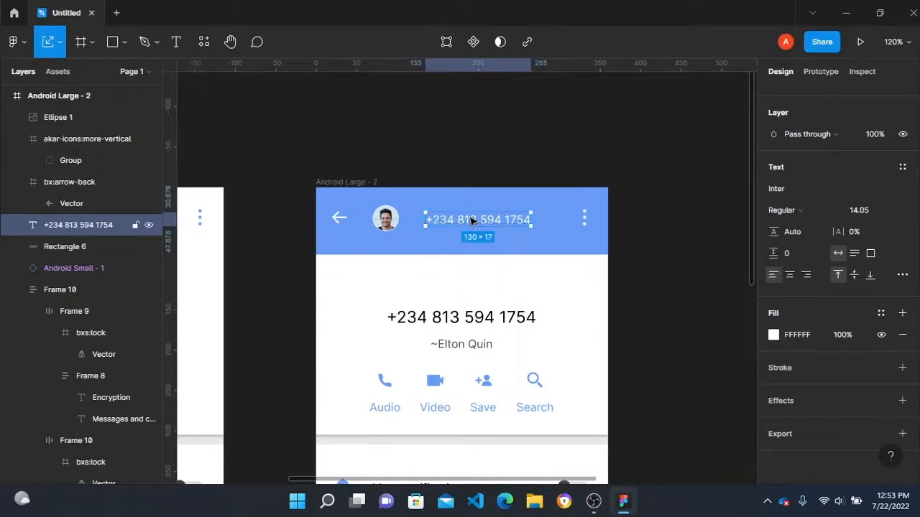
left_click(674, 210)
Step: Move all of the second frame's content except the blue header and its elements up, bringing the Block and Report rows inside the frame
scroll(666, 208, "down", 3)
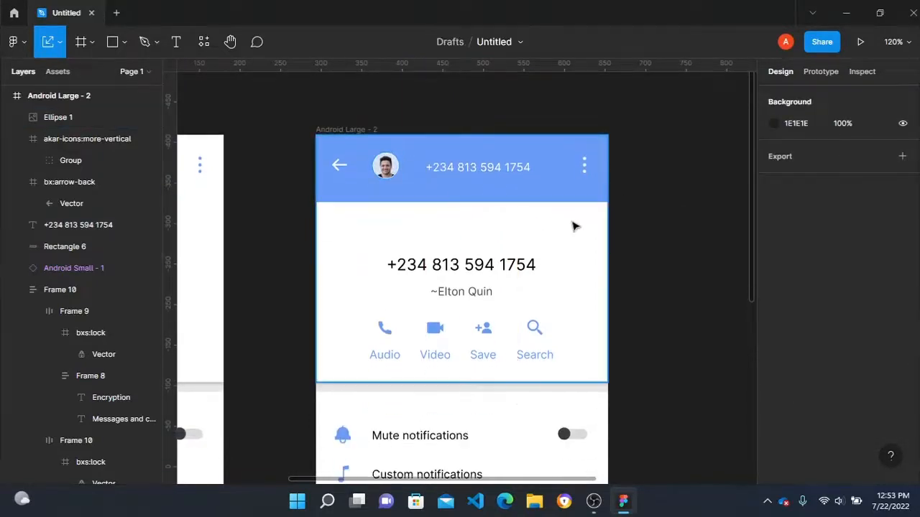
scroll(402, 191, "down", 2)
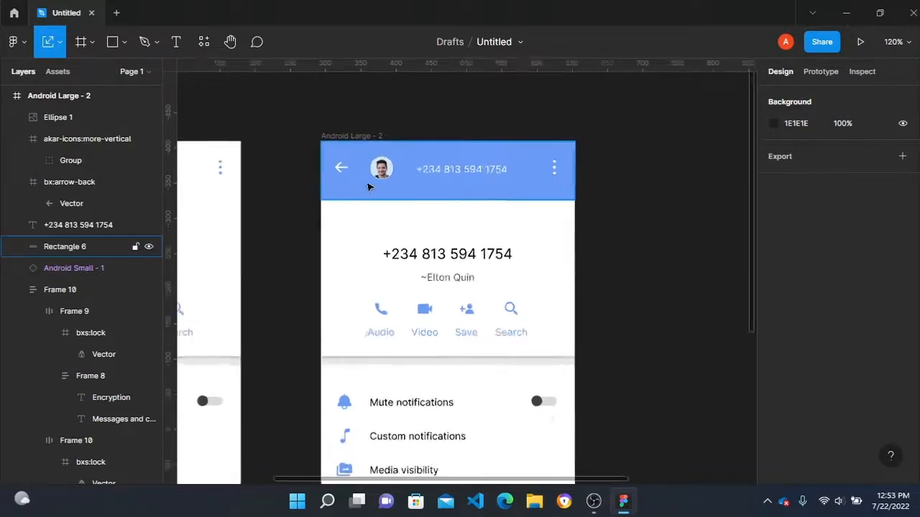
scroll(388, 184, "down", 6)
scroll(381, 202, "up", 3)
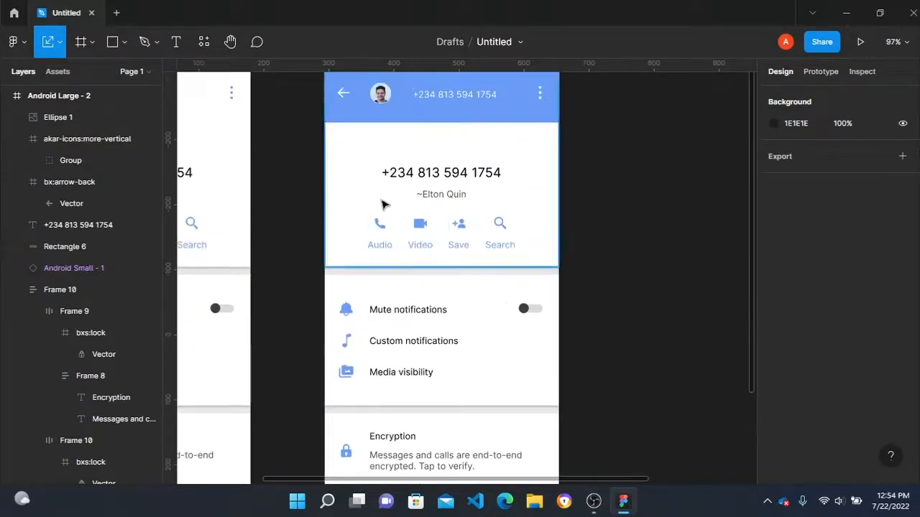
left_click_drag(300, 144, 606, 369)
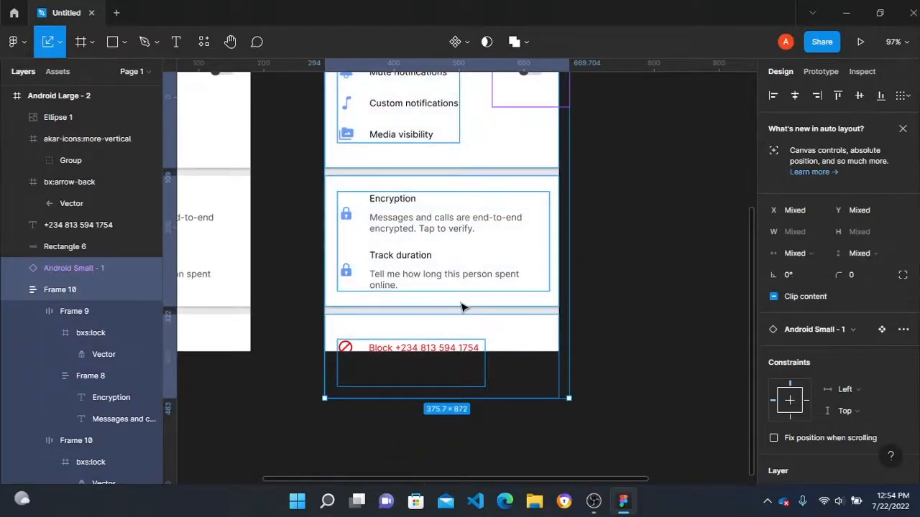
scroll(463, 308, "down", 3)
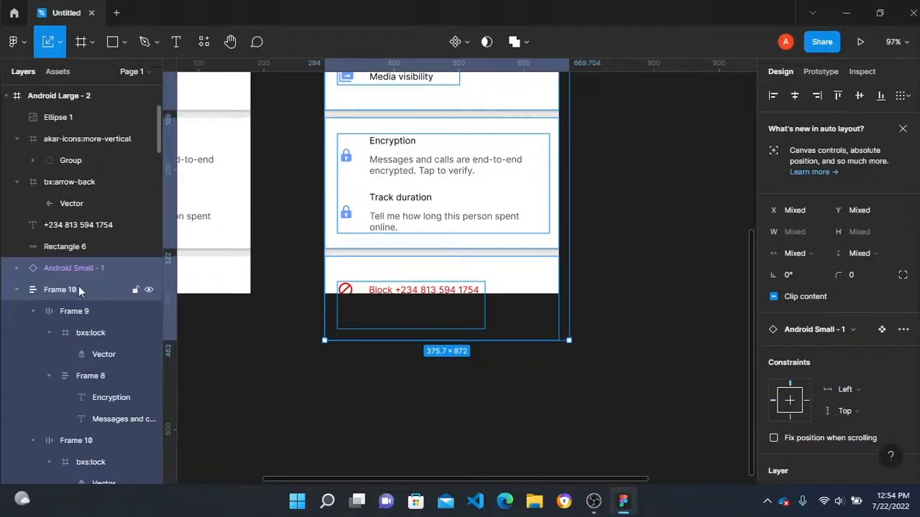
key("ctrl+a")
scroll(457, 300, "up", 10)
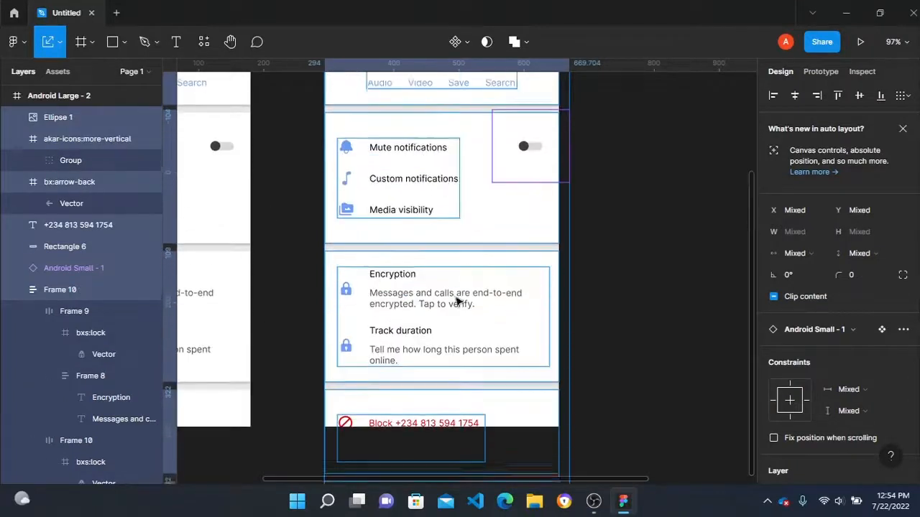
scroll(424, 422, "down", 3)
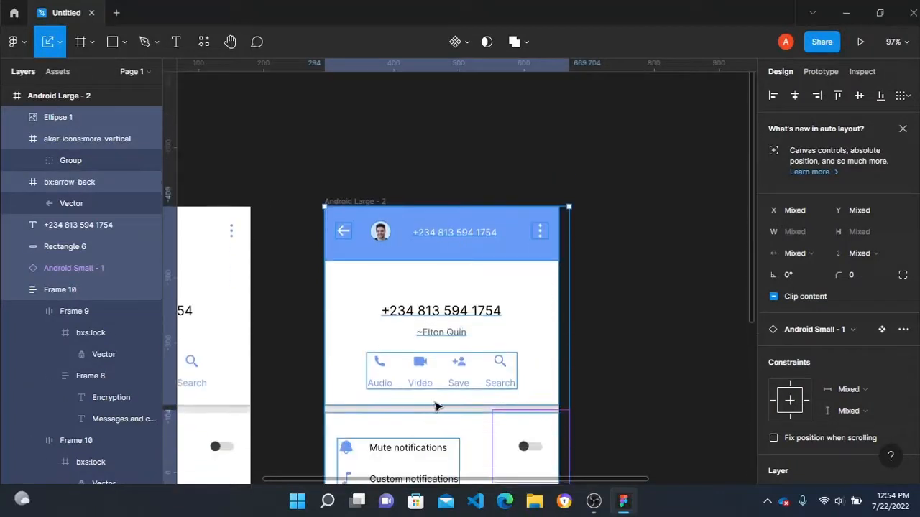
left_click(345, 233, "shift")
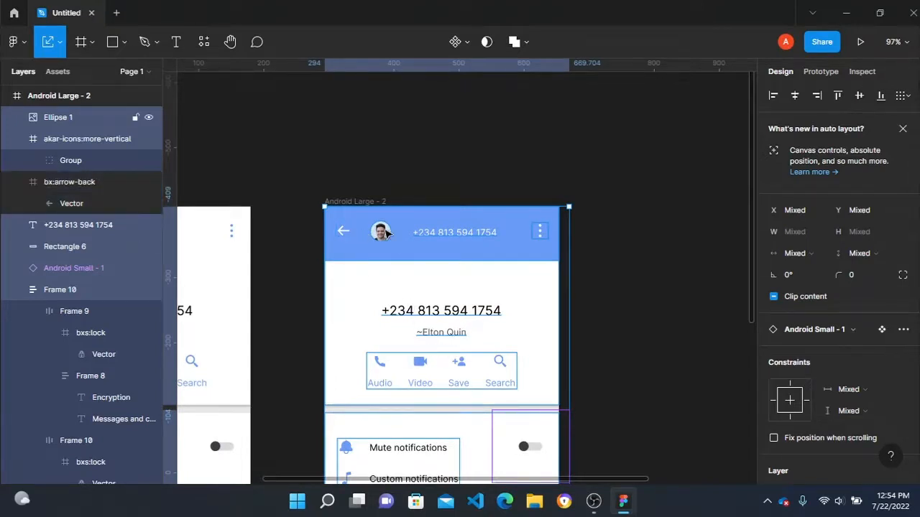
left_click(381, 231, "shift")
left_click(447, 238, "shift")
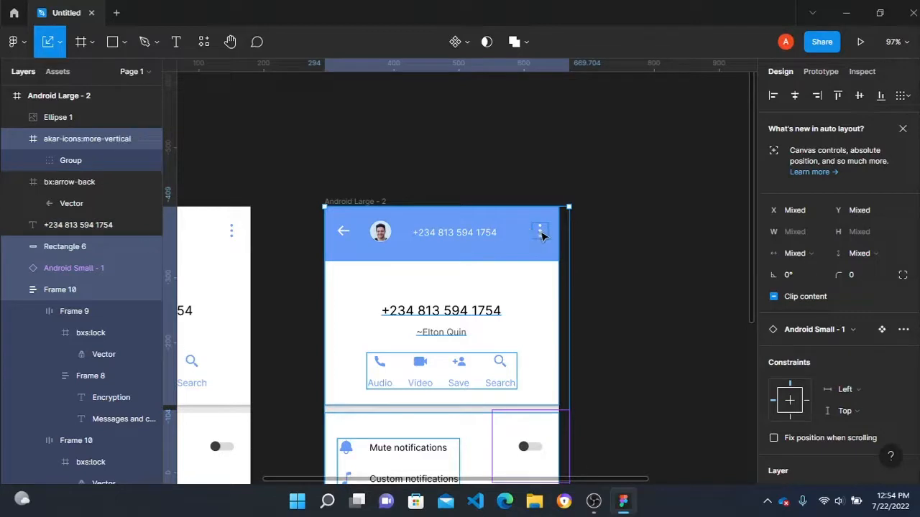
left_click(539, 231, "shift")
left_click(489, 252, "shift")
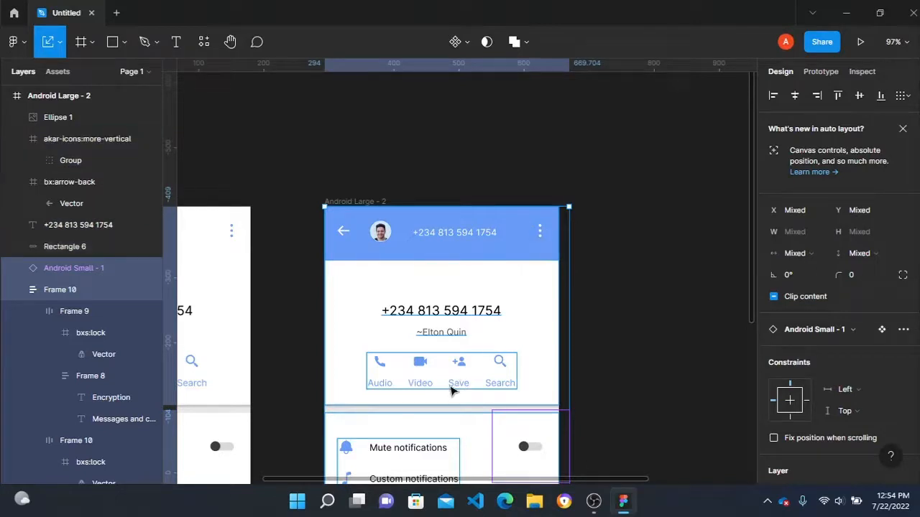
left_click_drag(452, 390, 456, 320)
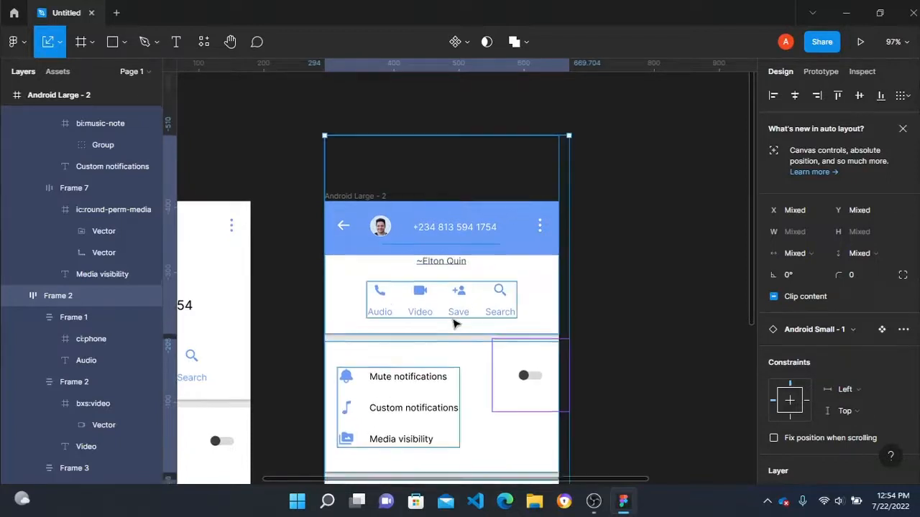
scroll(464, 309, "down", 10)
left_click_drag(427, 246, 428, 191)
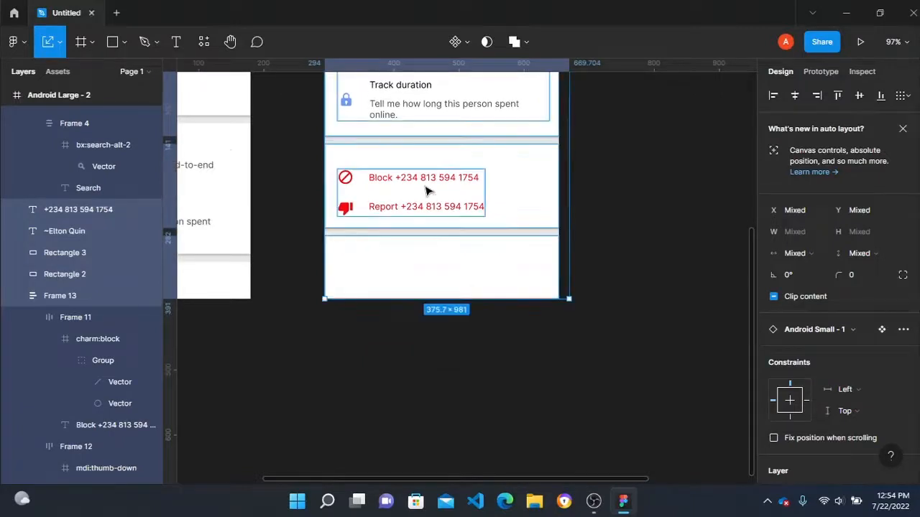
scroll(551, 211, "up", 1)
left_click(622, 205)
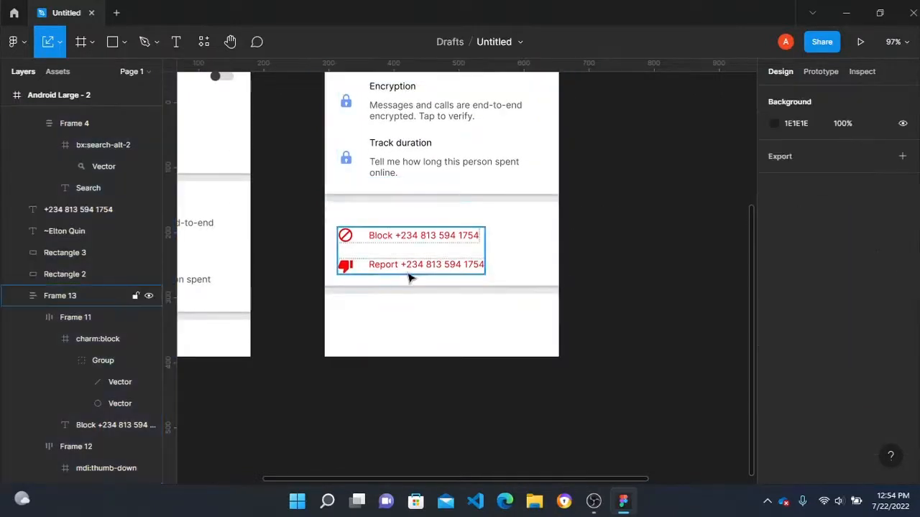
Step: Link Android Large - 1 to Android Large - 2 with a prototype connection triggered On drag
scroll(413, 273, "down", 5)
scroll(293, 259, "left", 5)
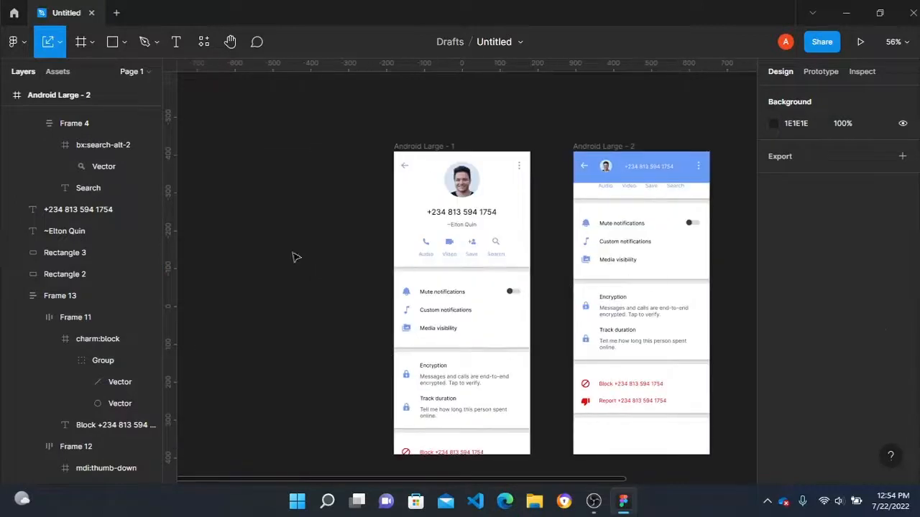
left_click(423, 146)
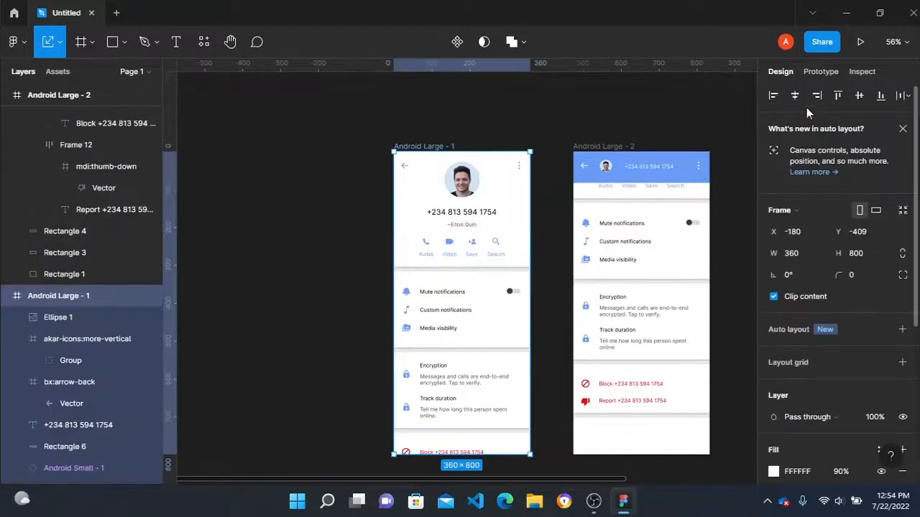
left_click(826, 71)
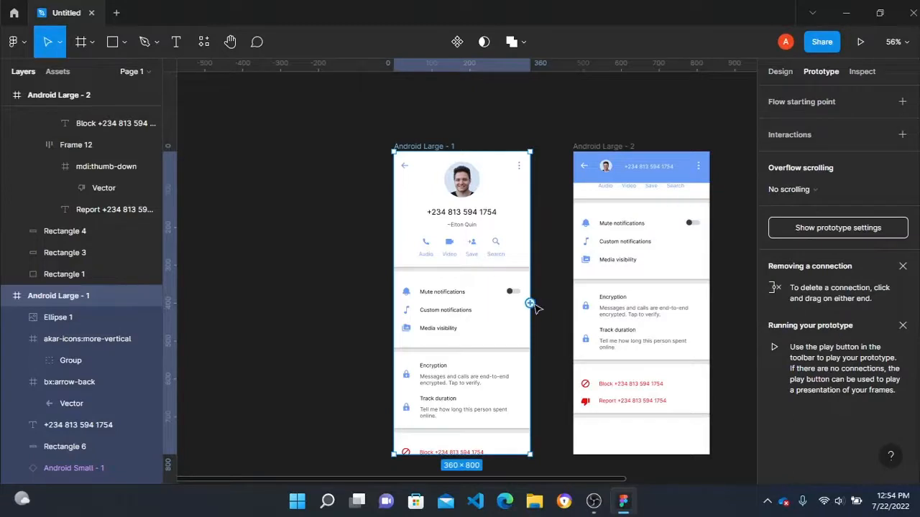
left_click_drag(530, 304, 632, 307)
left_click(632, 213)
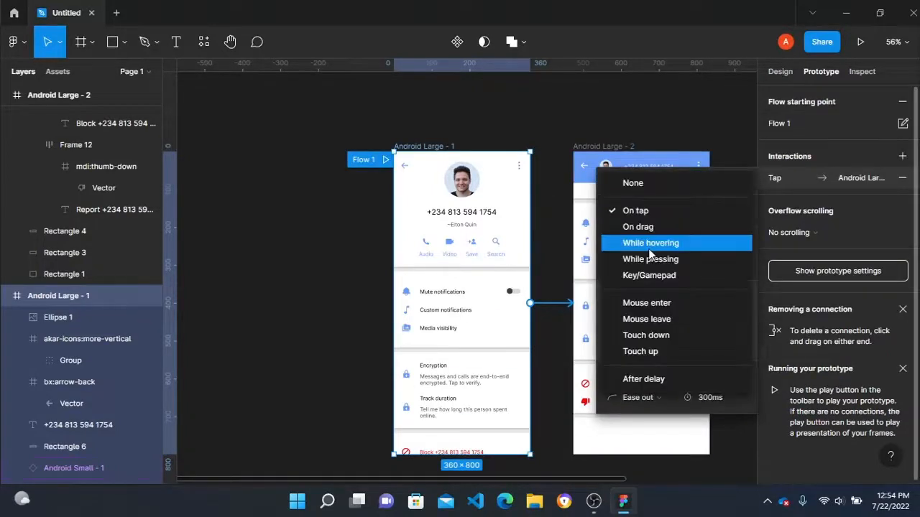
left_click(655, 227)
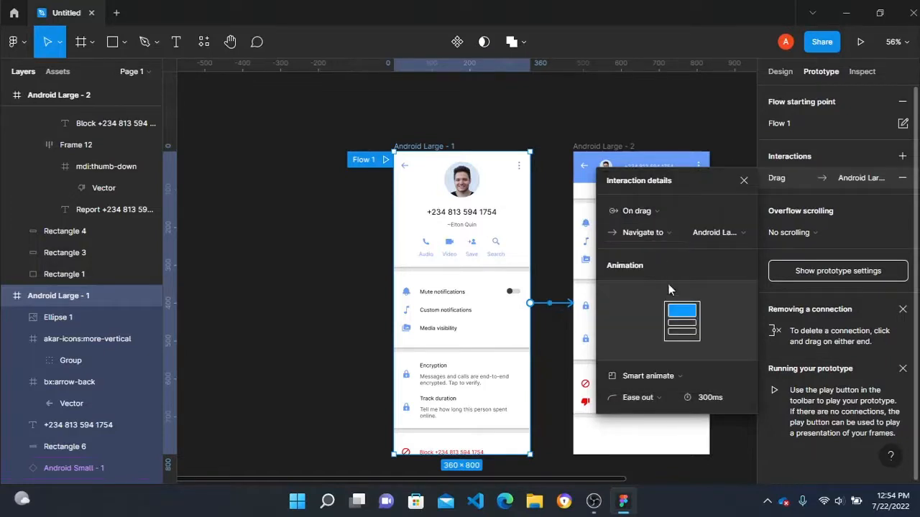
Step: Animate the first frame's connection with an upward Move in and Ease out easing
left_click(646, 378)
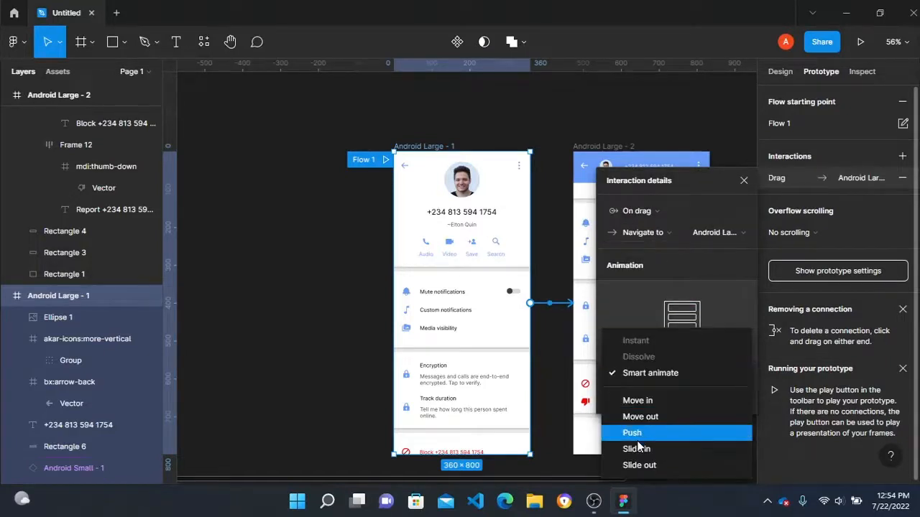
left_click(646, 403)
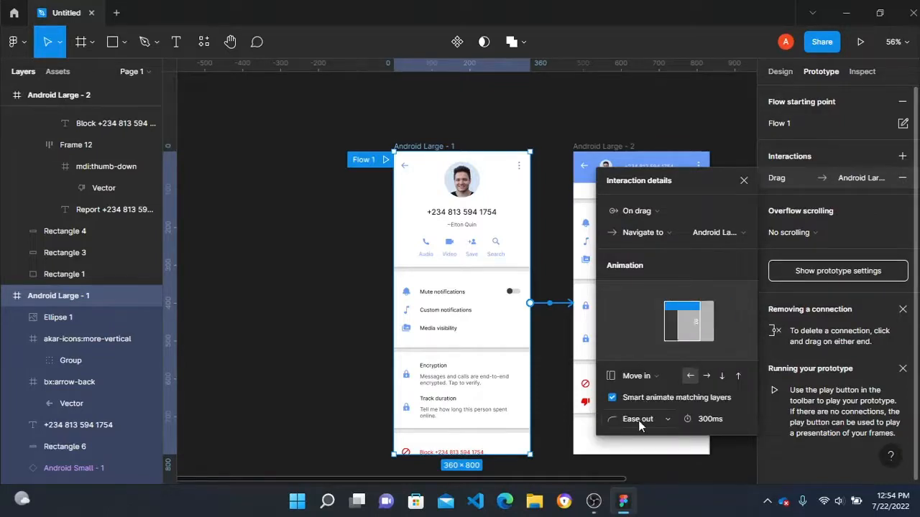
left_click(651, 422)
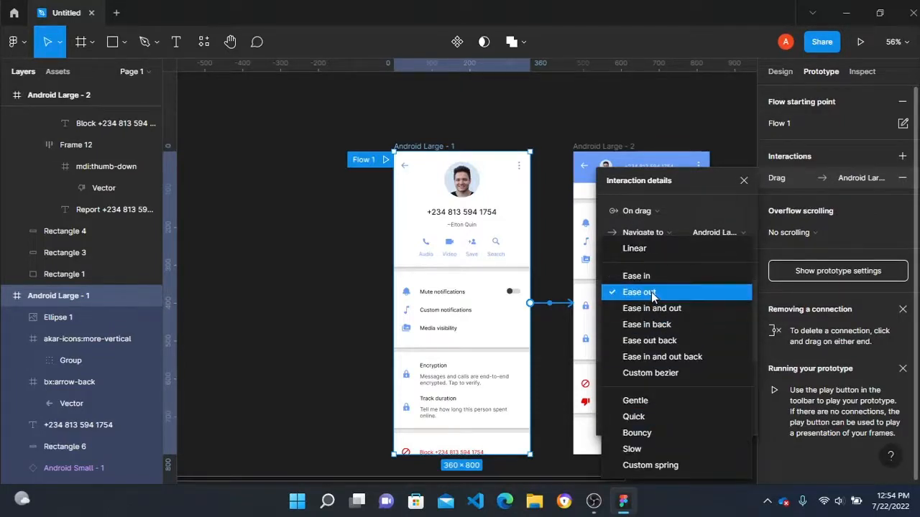
left_click(651, 294)
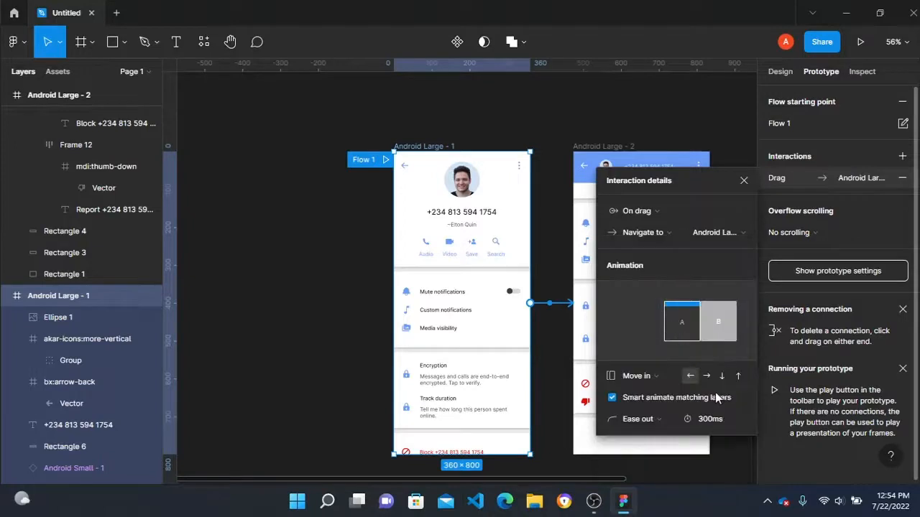
left_click(736, 376)
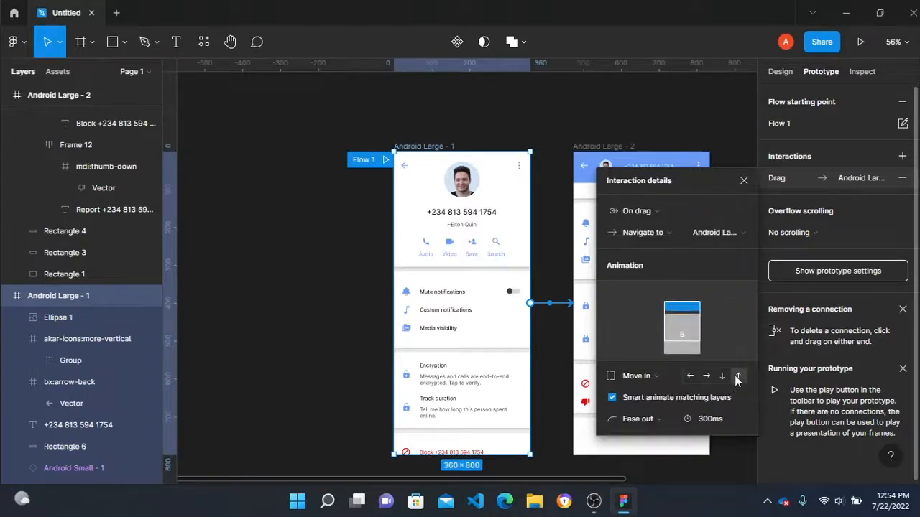
left_click(744, 181)
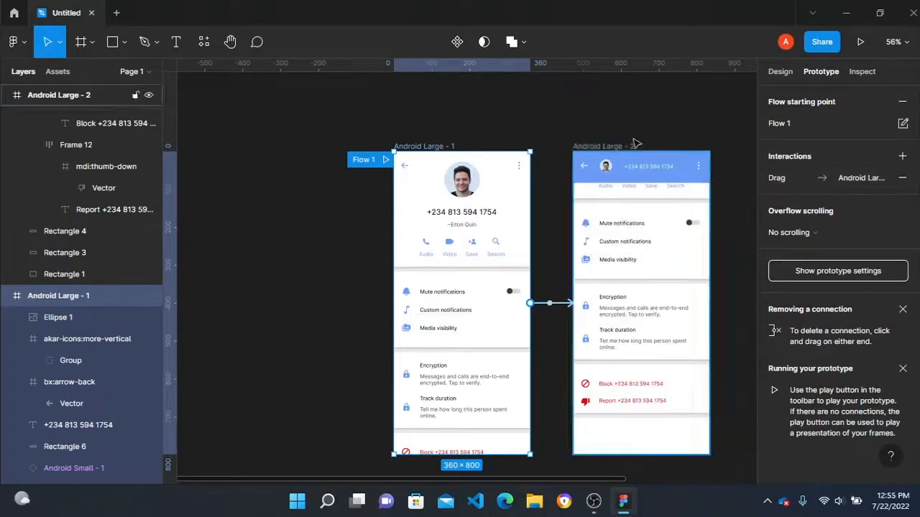
Step: Link Android Large - 2 back to Android Large - 1 On tap, with a downward Move in animation and Ease in easing
left_click(622, 219)
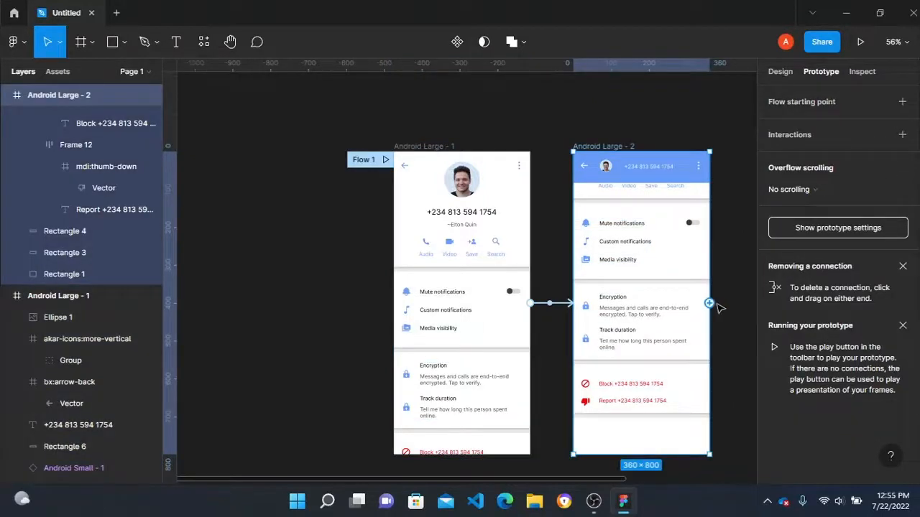
left_click_drag(709, 302, 466, 306)
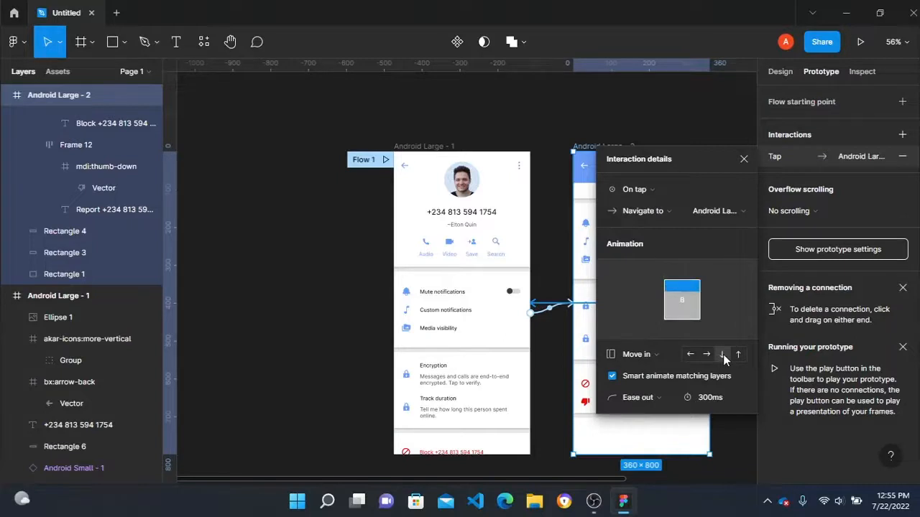
left_click(638, 399)
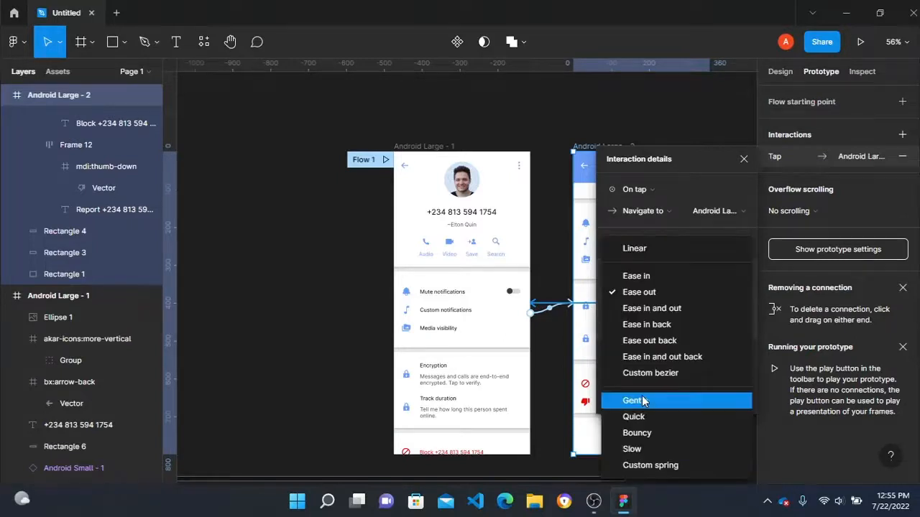
left_click(653, 277)
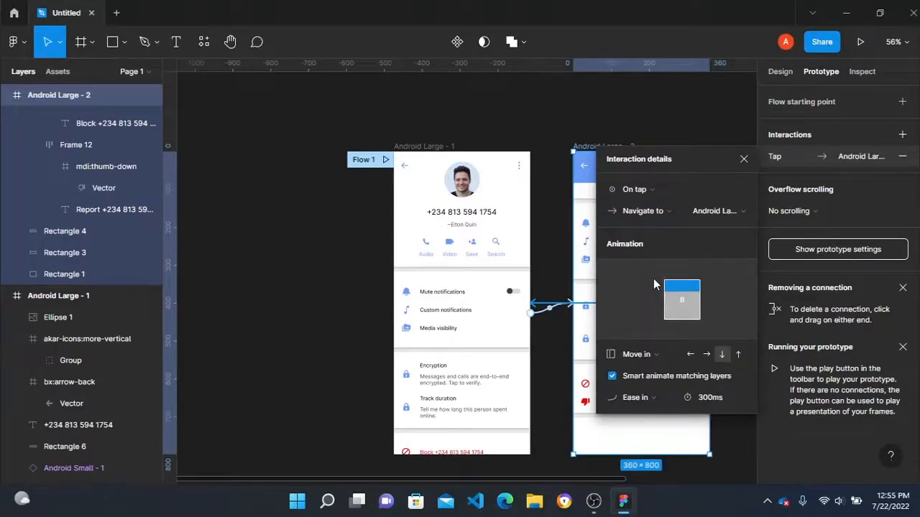
left_click(530, 128)
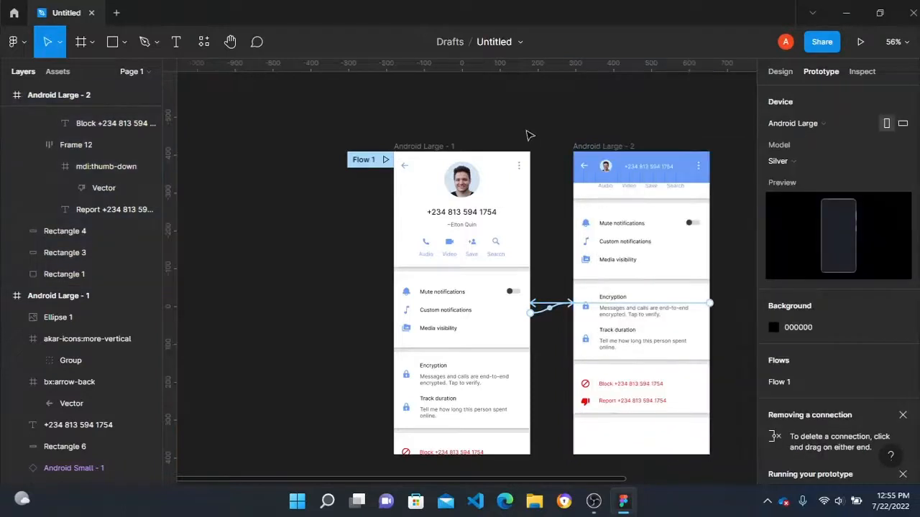
Step: Set the animation duration of both connections between the two frames to 100 ms
left_click(546, 306)
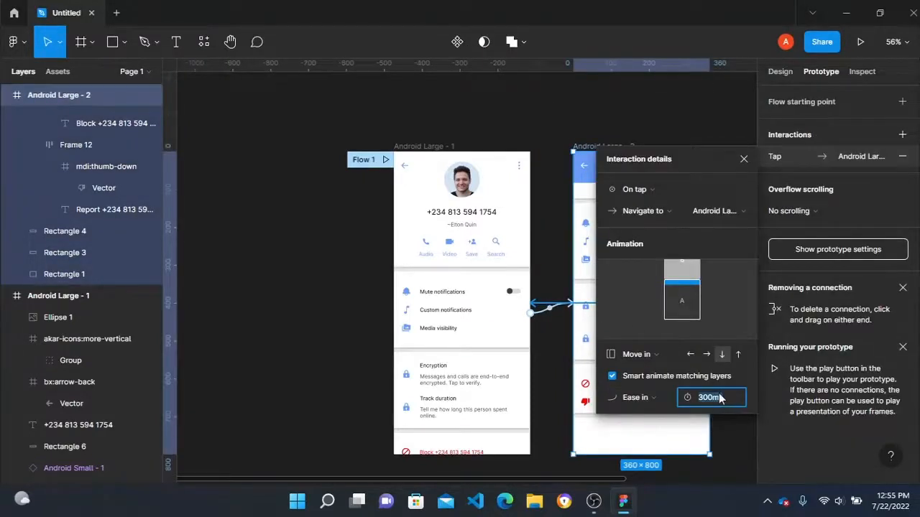
key("Return")
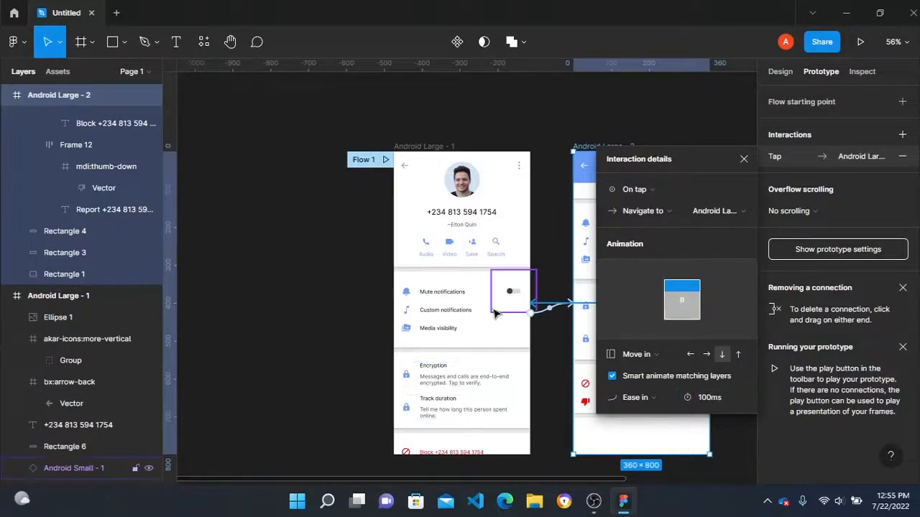
left_click(539, 317)
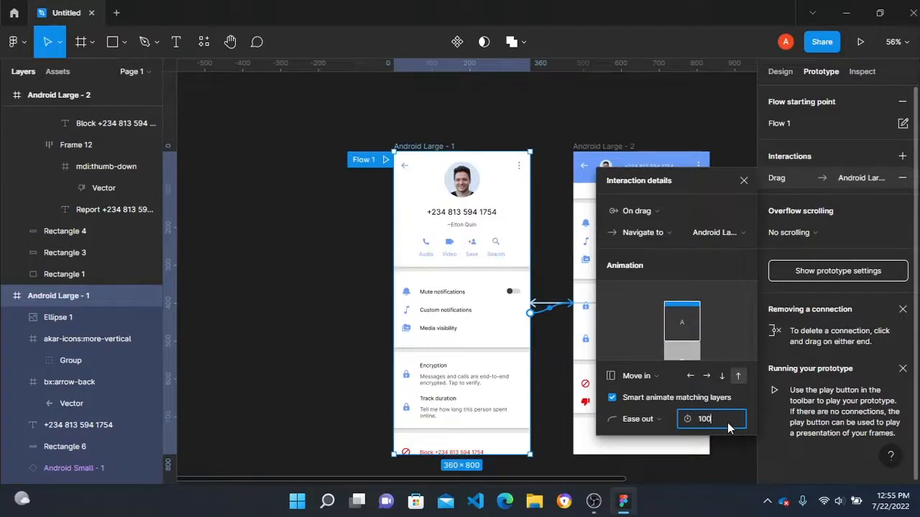
key("Return")
left_click(493, 117)
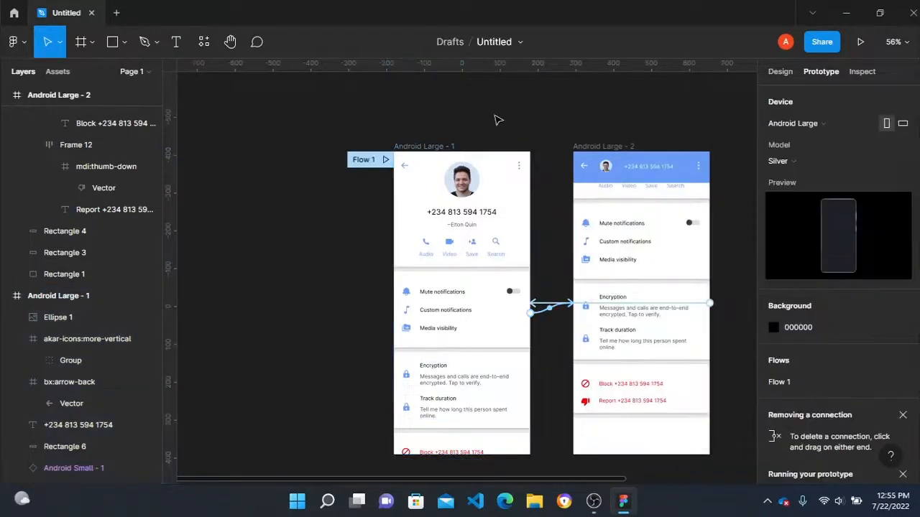
Step: Run the Flow 1 prototype and swipe the contact screen upward to test the transition to the scrolled state
left_click(386, 159)
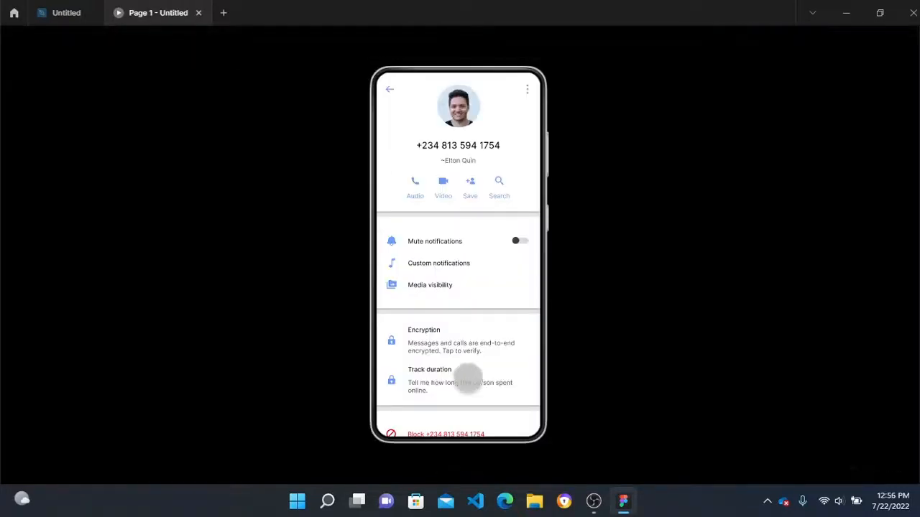
left_click_drag(464, 376, 465, 227)
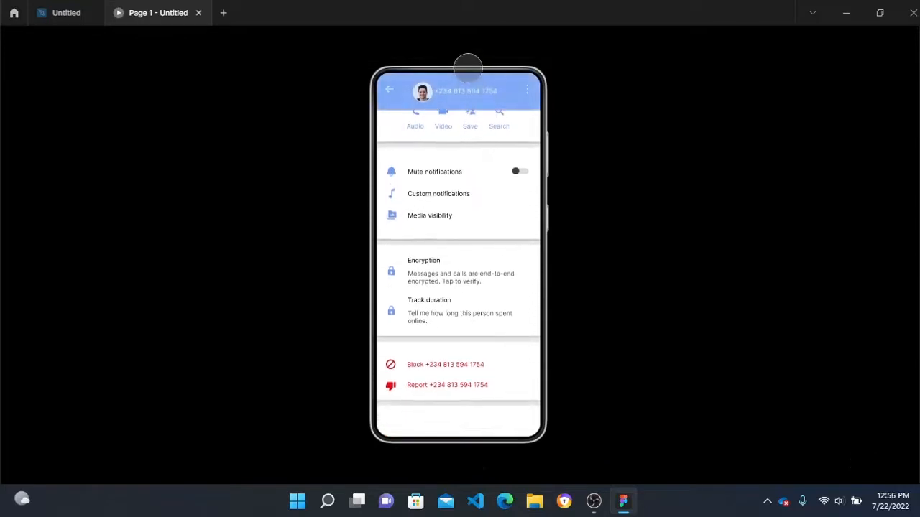
Step: Swipe the contact screen down and up repeatedly in the running prototype to test the transitions between the full and compact header states
left_click_drag(468, 154, 468, 469)
left_click_drag(468, 350, 482, 6)
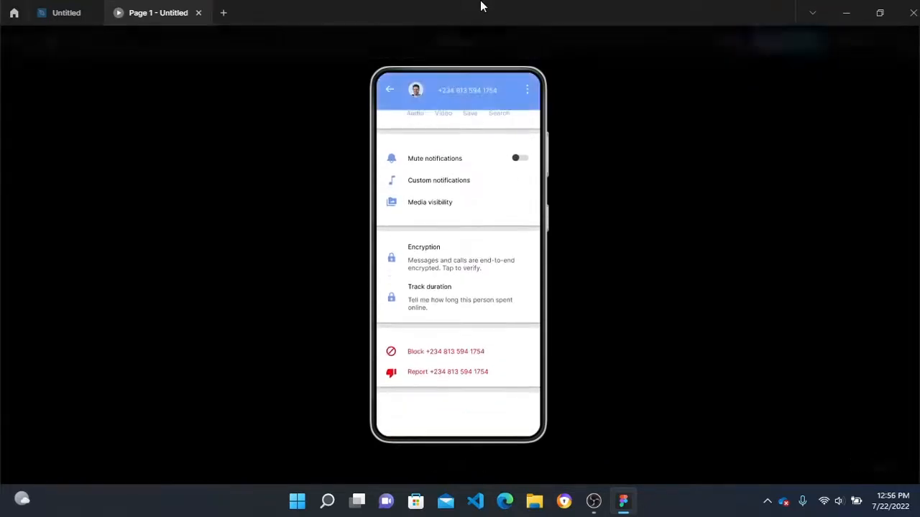
left_click_drag(450, 168, 465, 433)
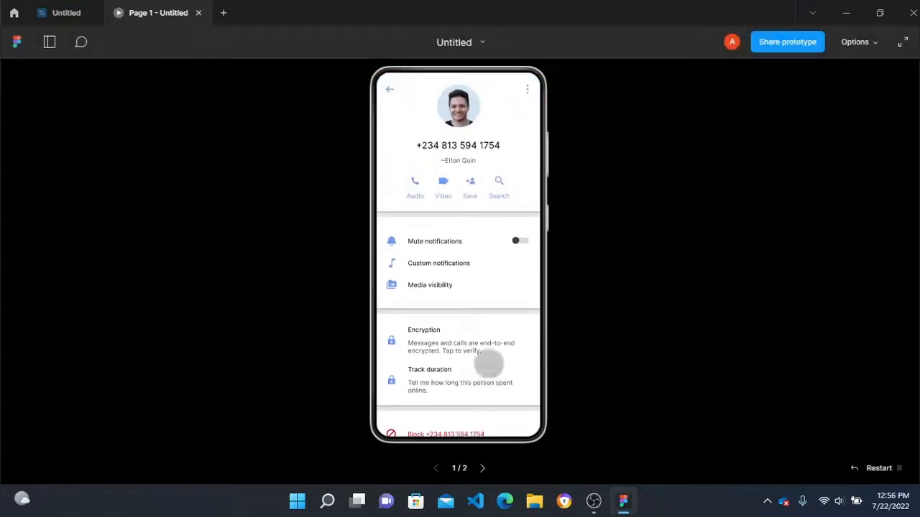
left_click_drag(487, 362, 489, 34)
left_click_drag(418, 194, 459, 421)
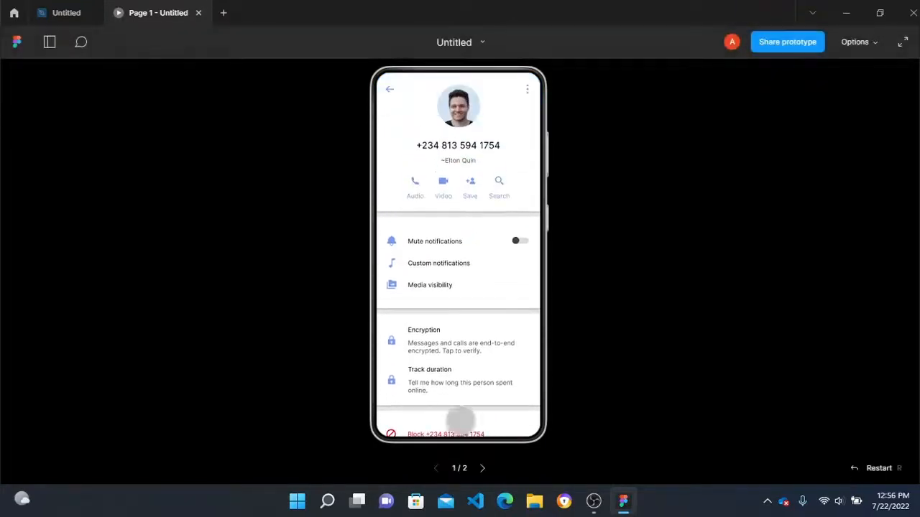
left_click_drag(465, 369, 487, 65)
left_click_drag(447, 144, 448, 490)
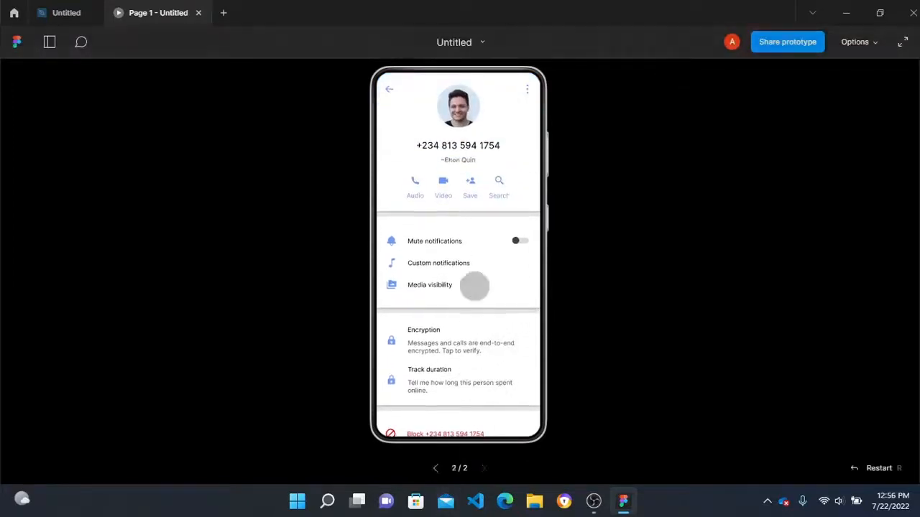
left_click_drag(474, 285, 486, 26)
left_click_drag(460, 180, 460, 432)
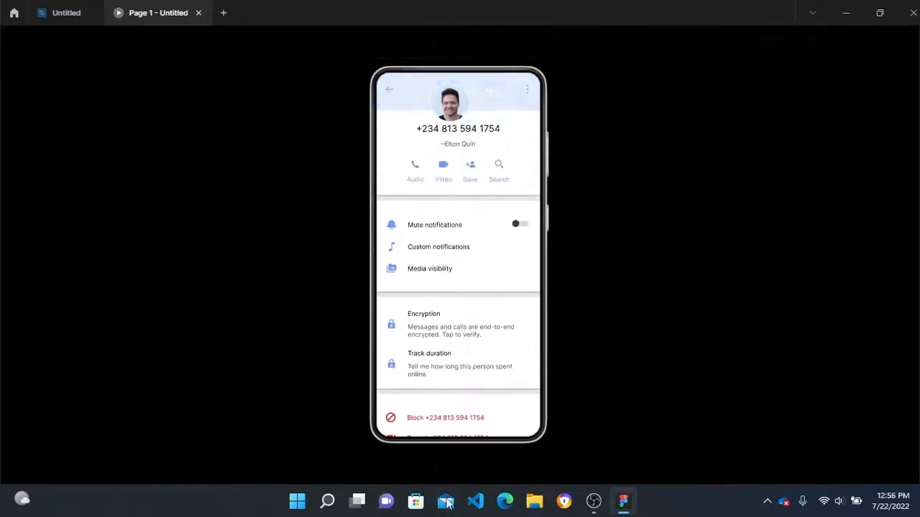
left_click_drag(456, 360, 498, 55)
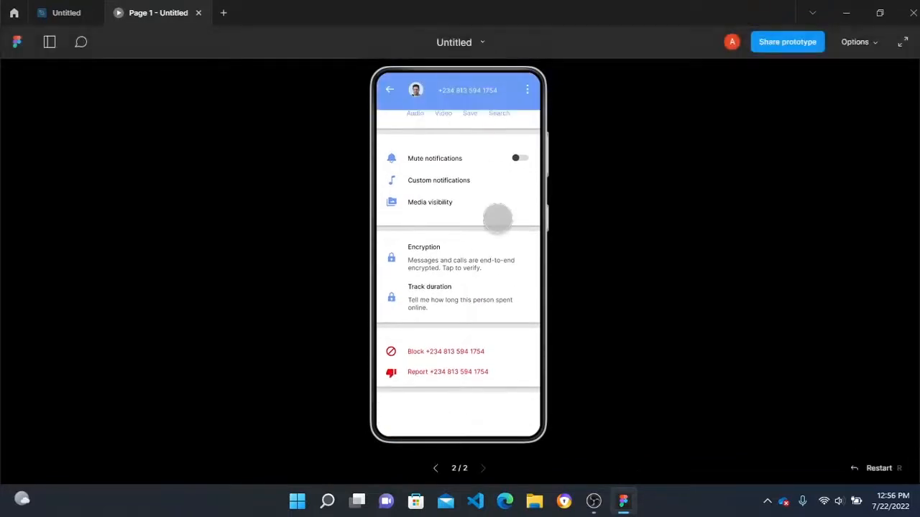